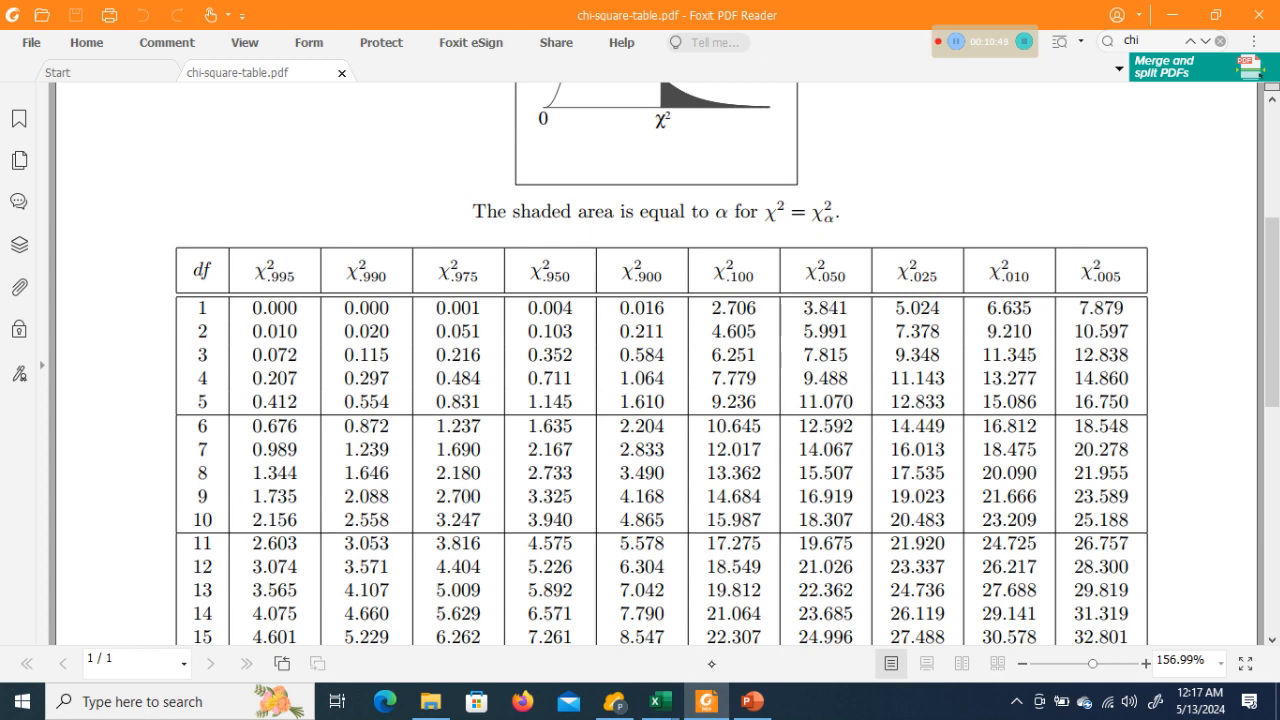
- Switch to the PowerPoint presentation and handwrite the acceptance range 2.7 ≤ χ² ≤ 19.023 below the degrees-of-freedom calculation on slide 4
left_click(750, 701)
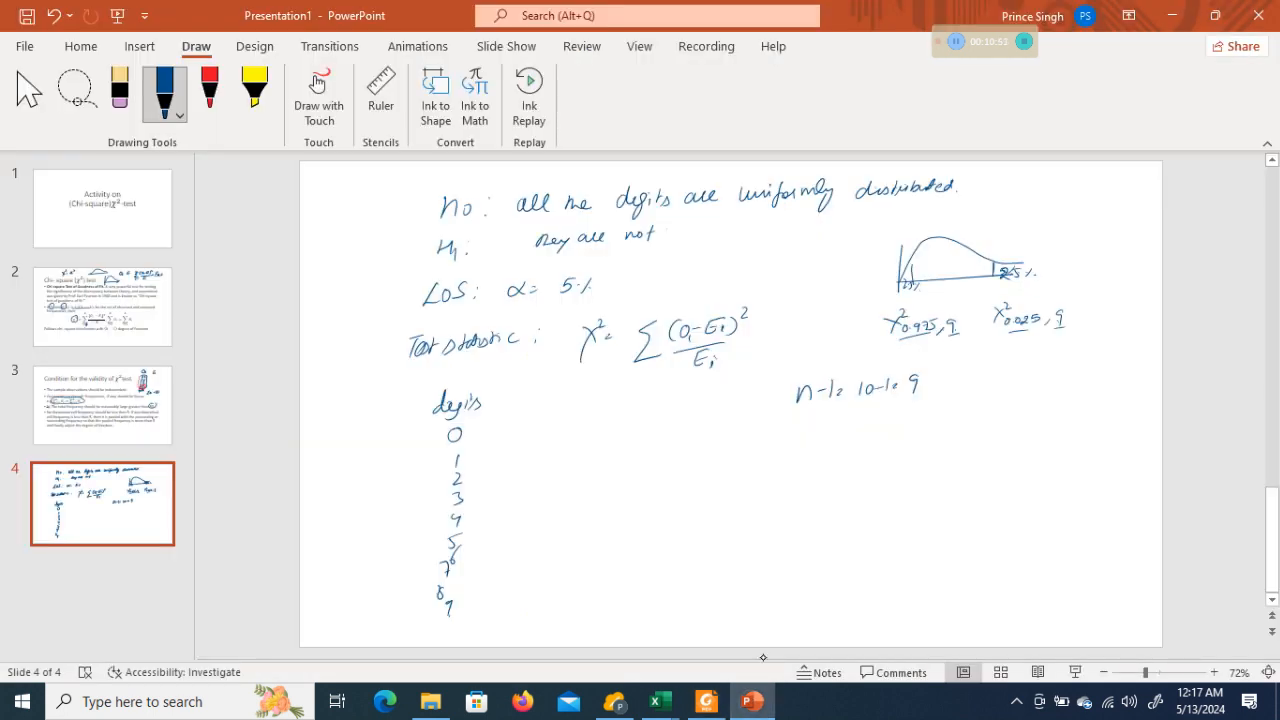
left_click_drag(772, 444, 861, 432)
left_click(780, 448)
left_click_drag(876, 432, 943, 435)
- Consult the chi-square table PDF, handwrite the critical value 16.919 for χ² on slide 4, and sketch one-tailed and two-tailed curves beside the values
left_click(708, 702)
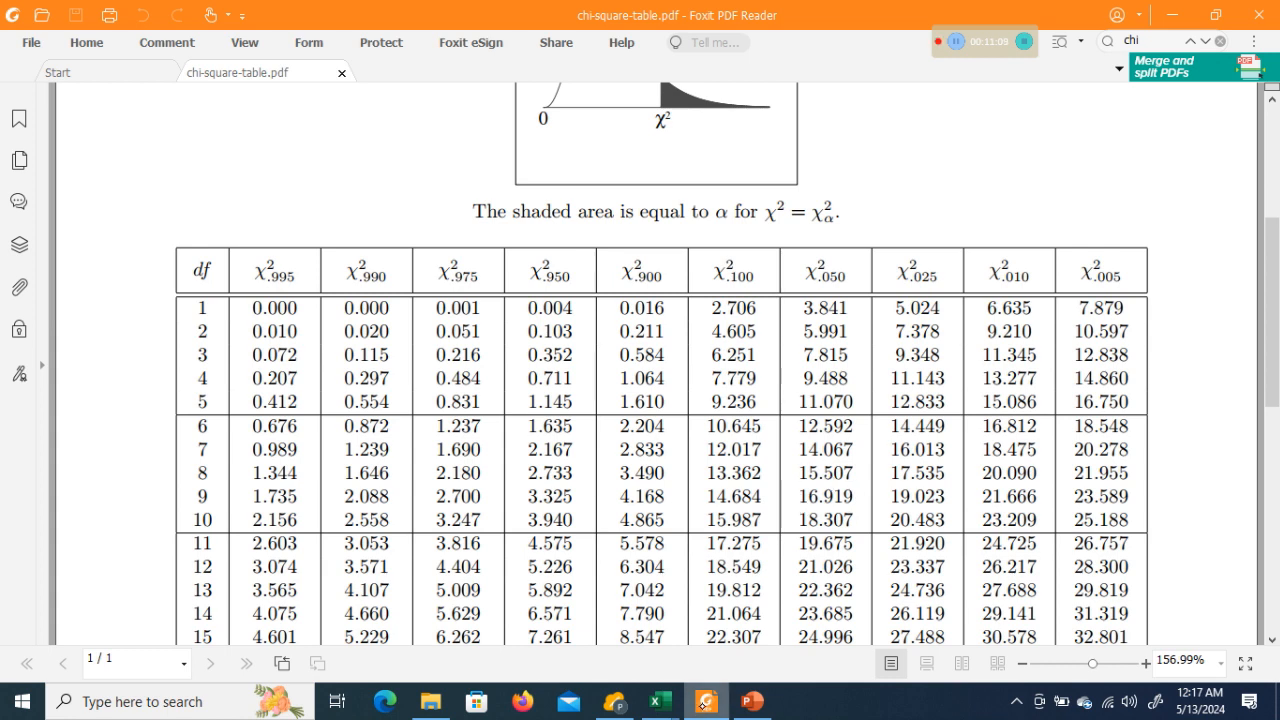
left_click(660, 702)
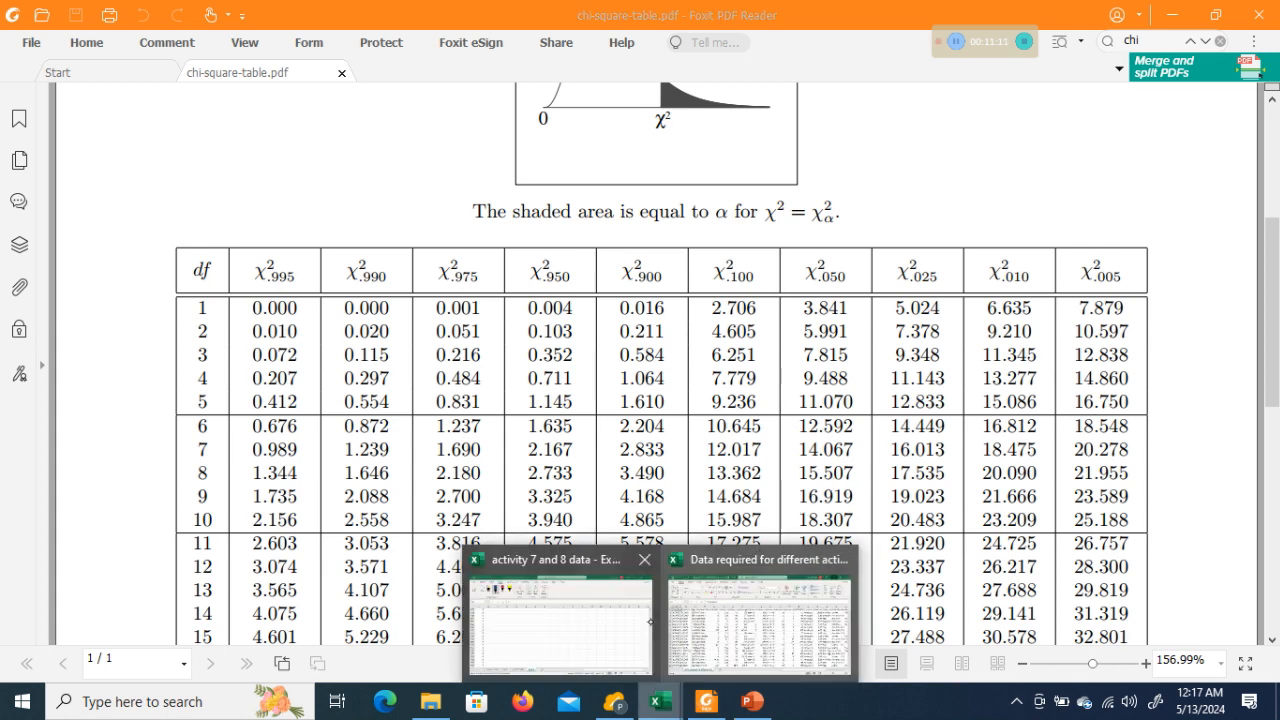
left_click(752, 702)
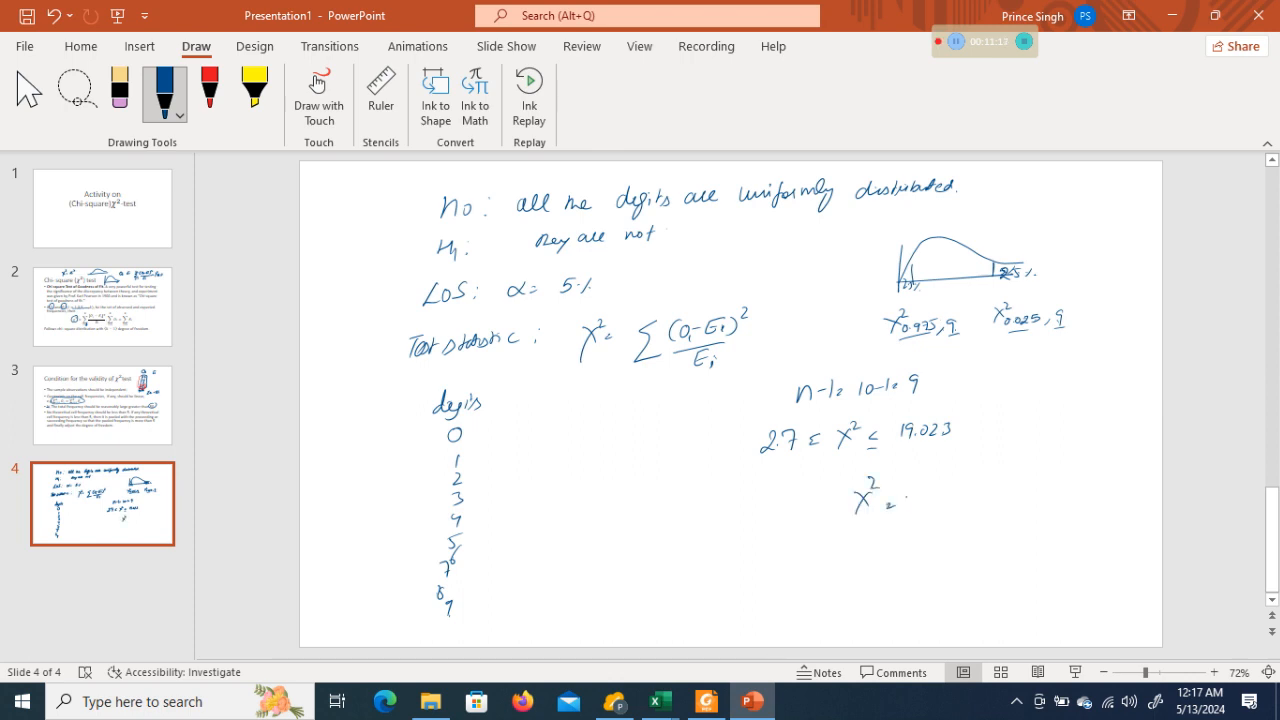
left_click_drag(932, 492, 931, 505)
mouse_move(943, 490)
left_mouse_down()
mouse_move(955, 507)
mouse_move(1044, 450)
mouse_move(1106, 498)
mouse_move(1081, 504)
left_mouse_up()
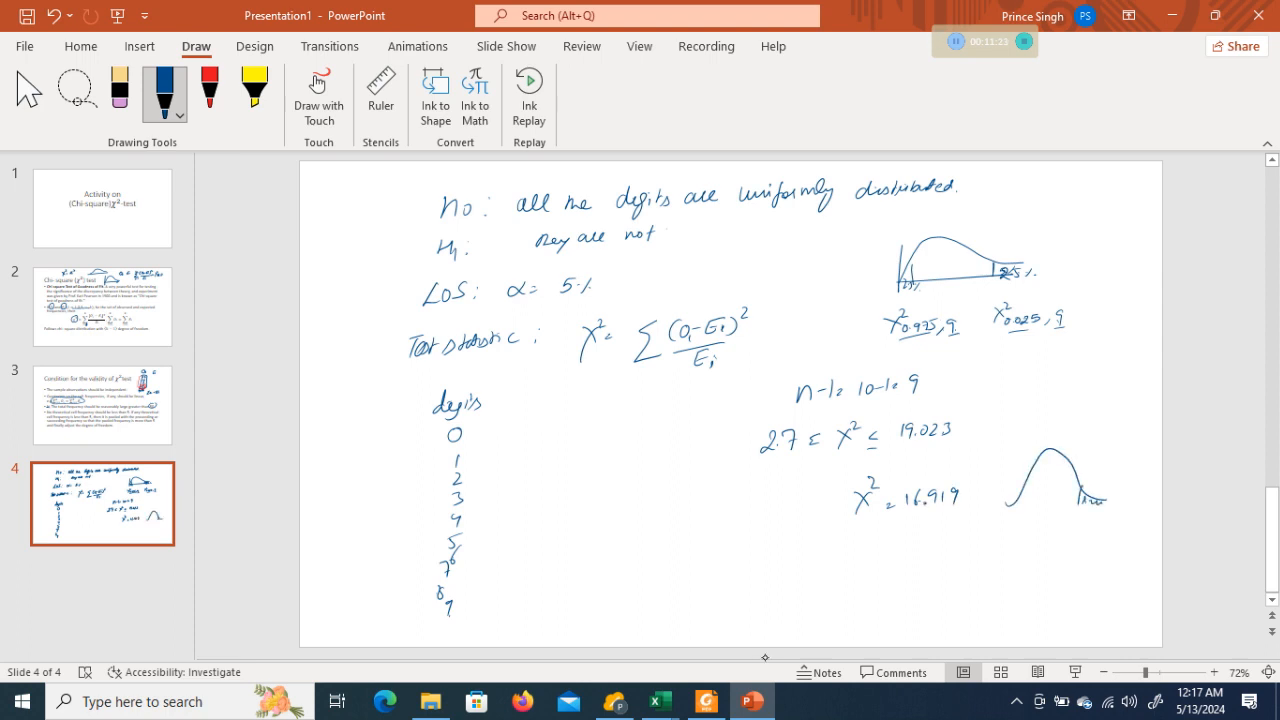
mouse_move(1008, 424)
left_mouse_down()
mouse_move(1046, 372)
mouse_move(1098, 412)
mouse_move(1006, 424)
mouse_move(1132, 415)
left_mouse_up()
left_click_drag(1008, 504, 1074, 456)
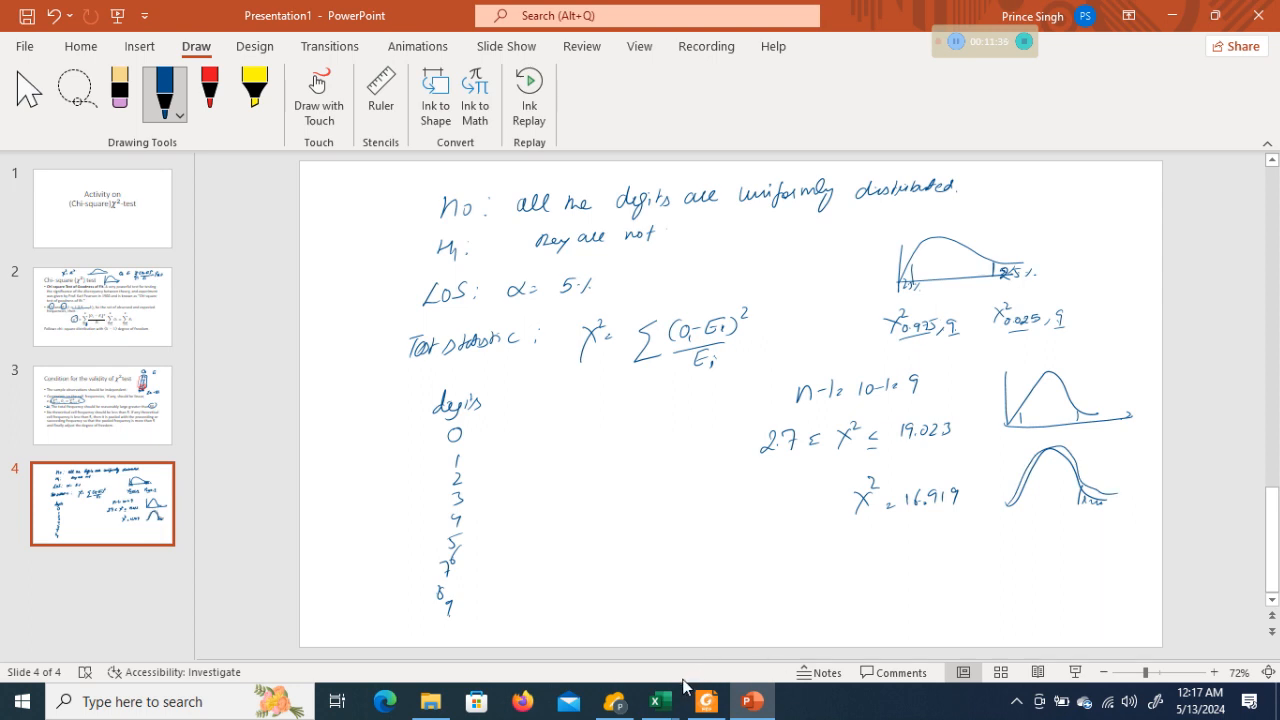
- Switch to the "activity 7 and 8 data" workbook in Excel and enter the heading "digits" in E1 of Sheet2
mouse_move(675, 708)
left_click(586, 650)
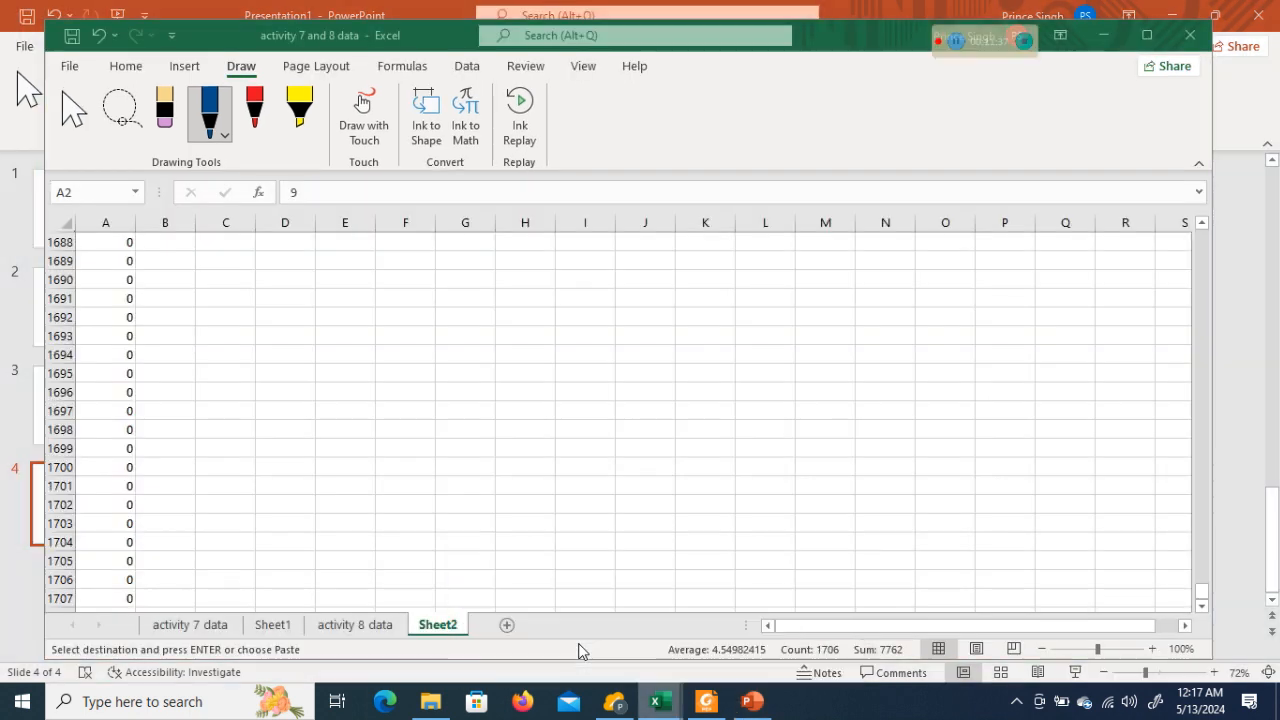
left_click_drag(1202, 592, 1189, 214)
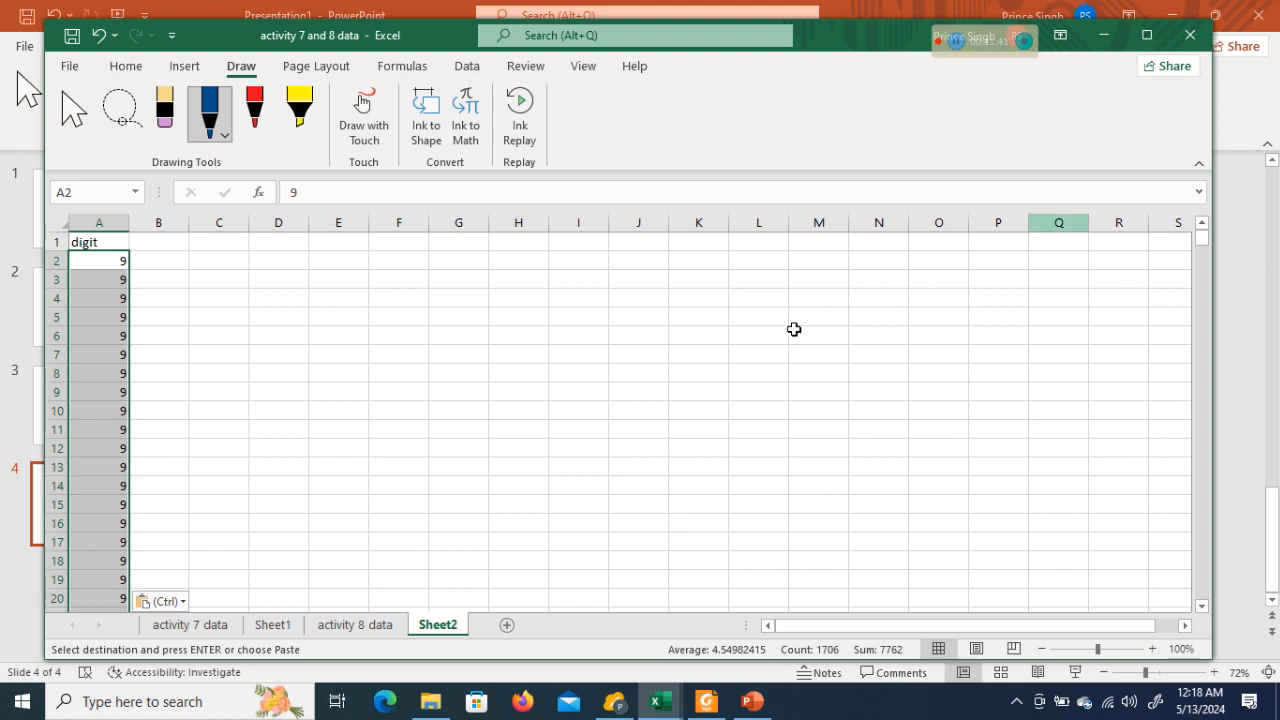
left_click(333, 265)
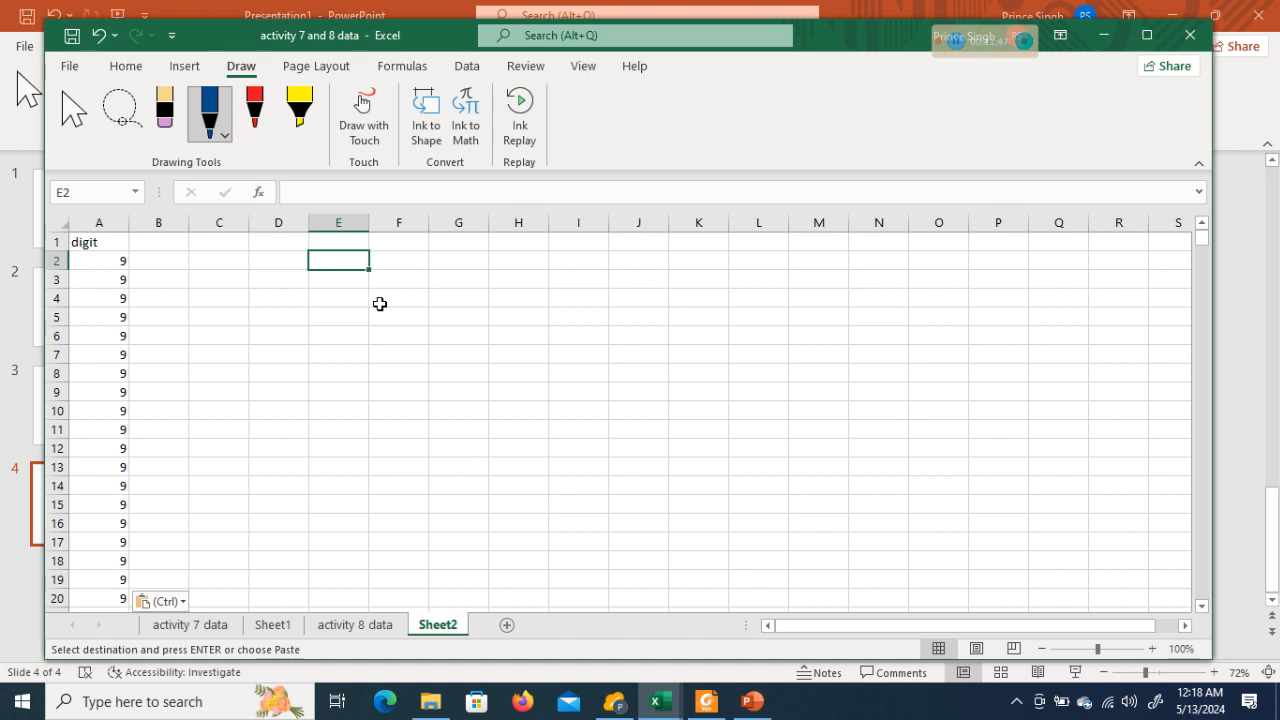
left_click(338, 242)
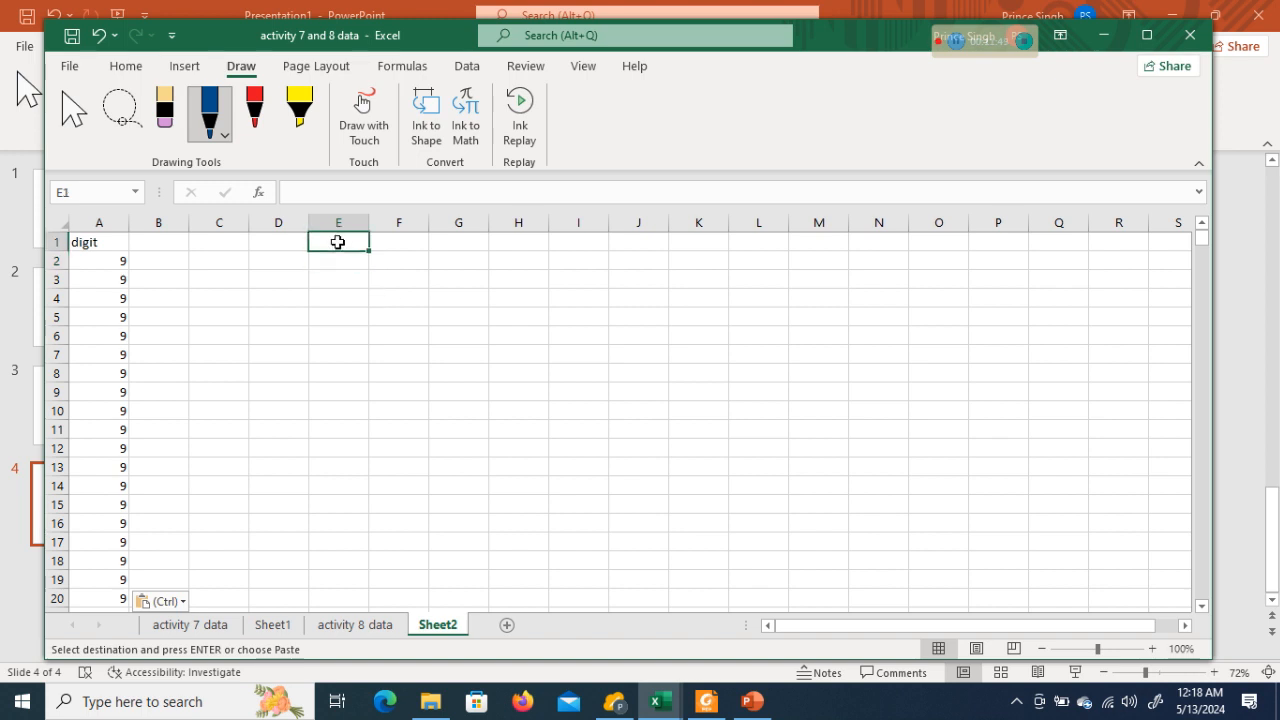
type("digits")
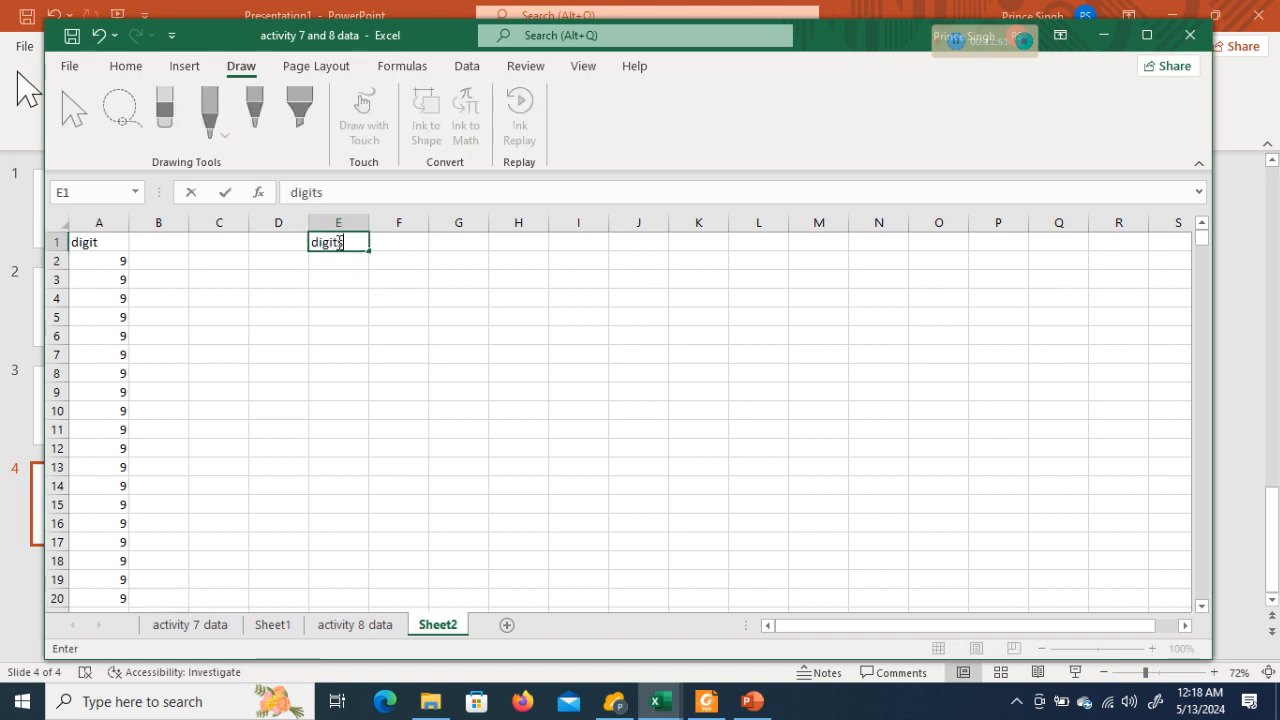
- Fill cells E2 to E11 with the digits 0 through 9
left_click(338, 261)
type("0")
key("Return")
type("1")
key("Return")
type("2")
key("Return")
type("3")
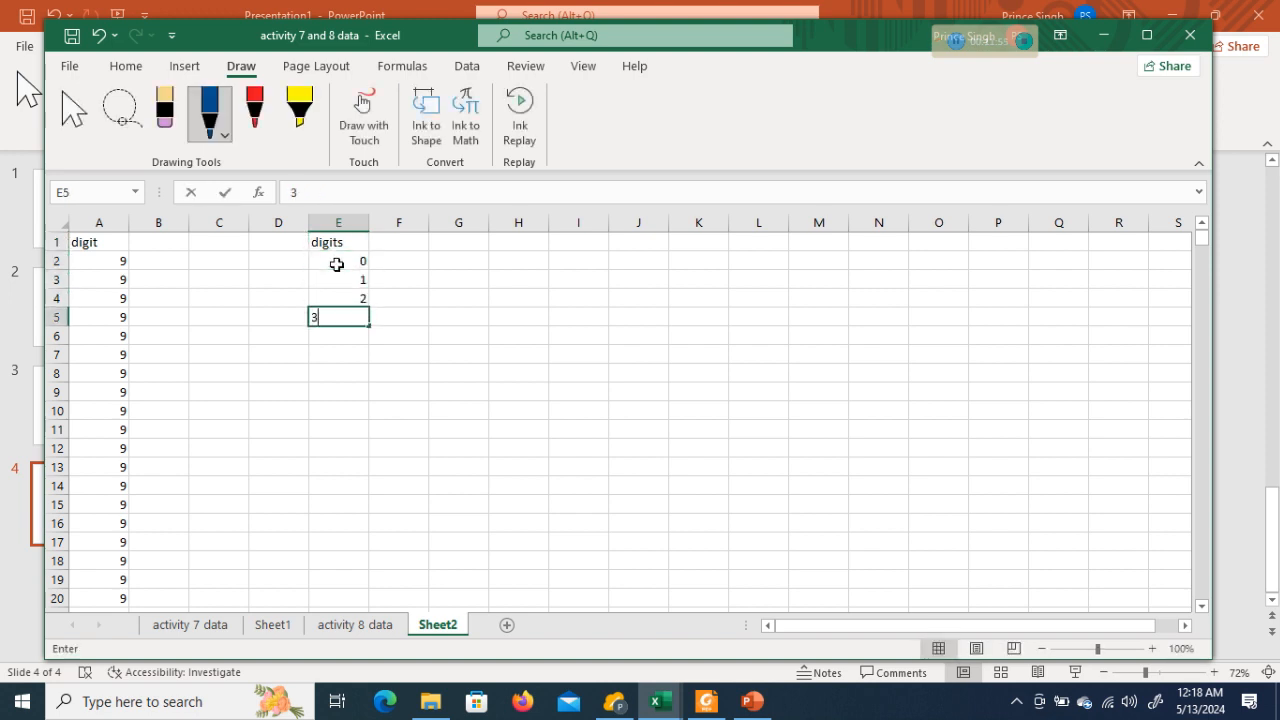
key("Return")
left_click(337, 264)
left_click_drag(335, 268, 364, 434)
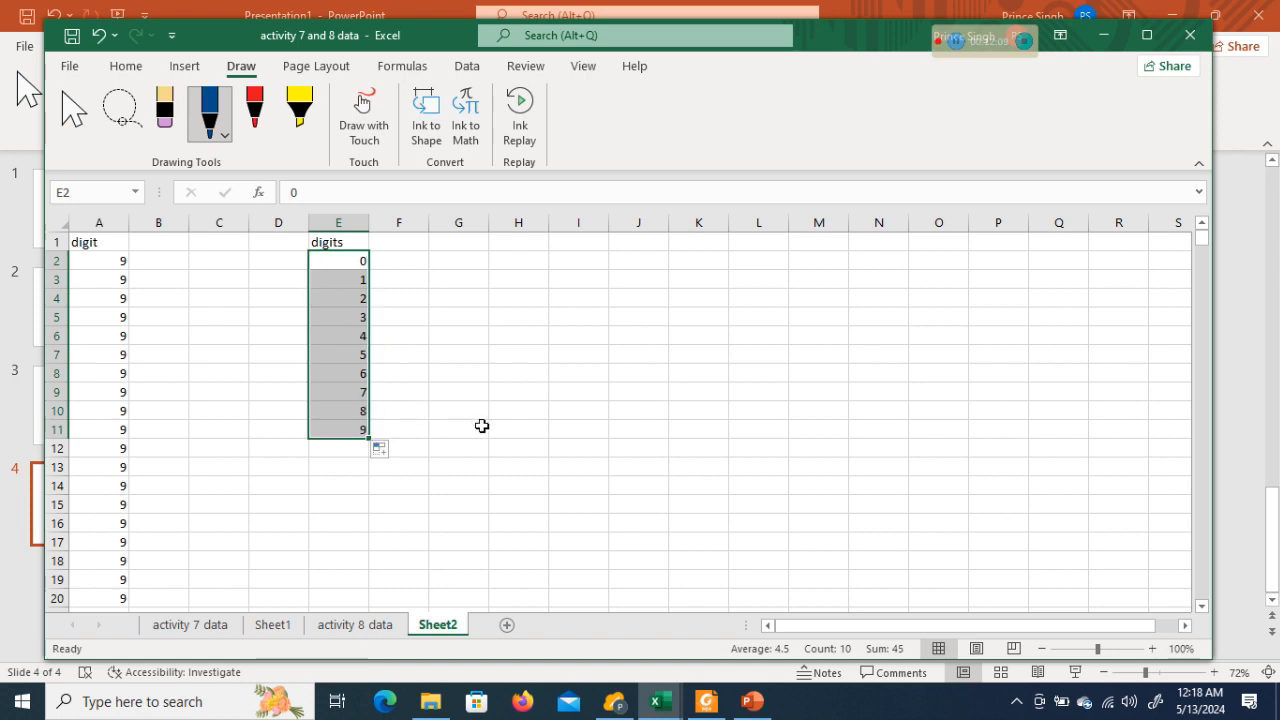
- Enter the column heading "Observed" in F1
left_click(409, 245)
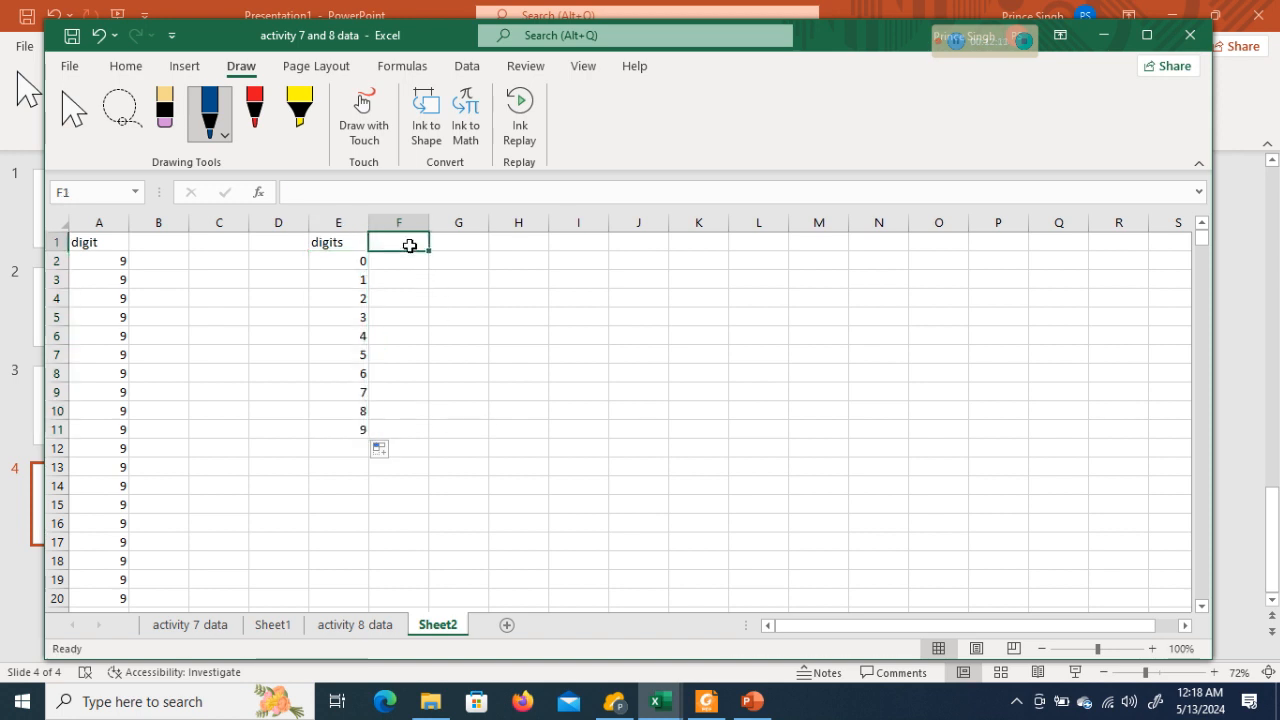
type("Observed")
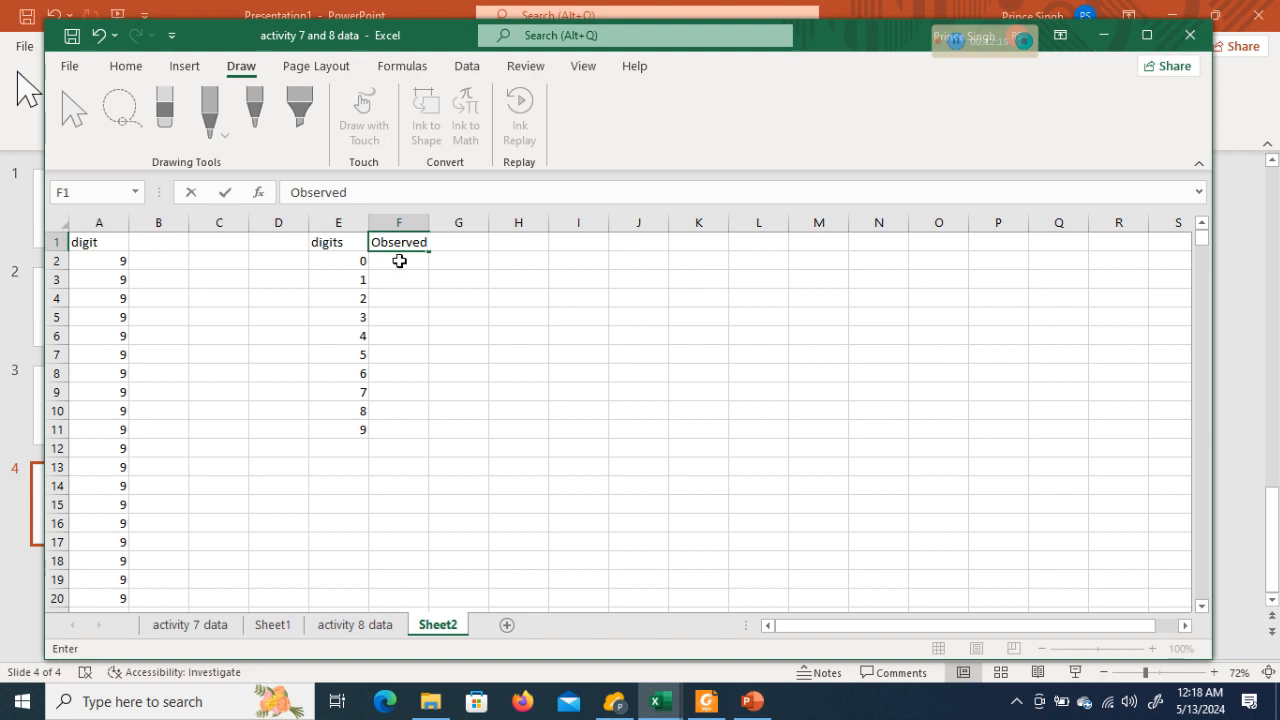
key("Return")
- Write the formula =COUNTIF(A2:A1707,E2) in F2 to count how often the first digit occurs in the data column
type("=")
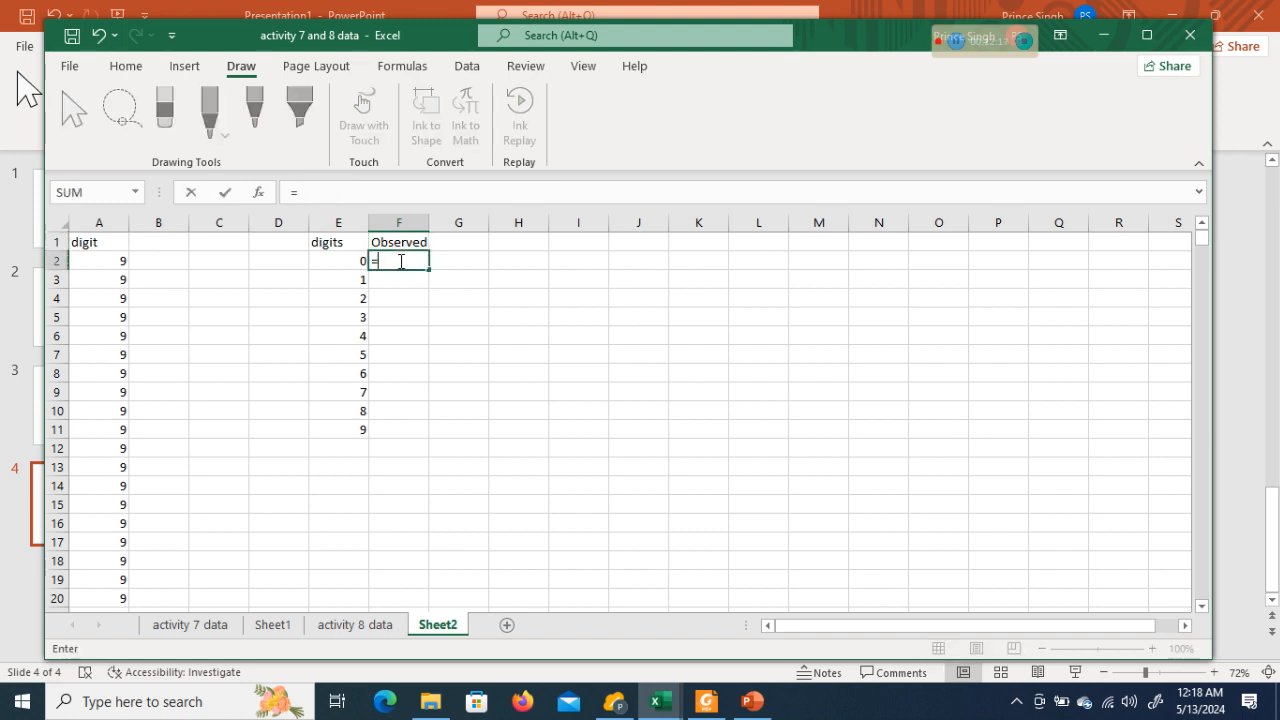
type("coun")
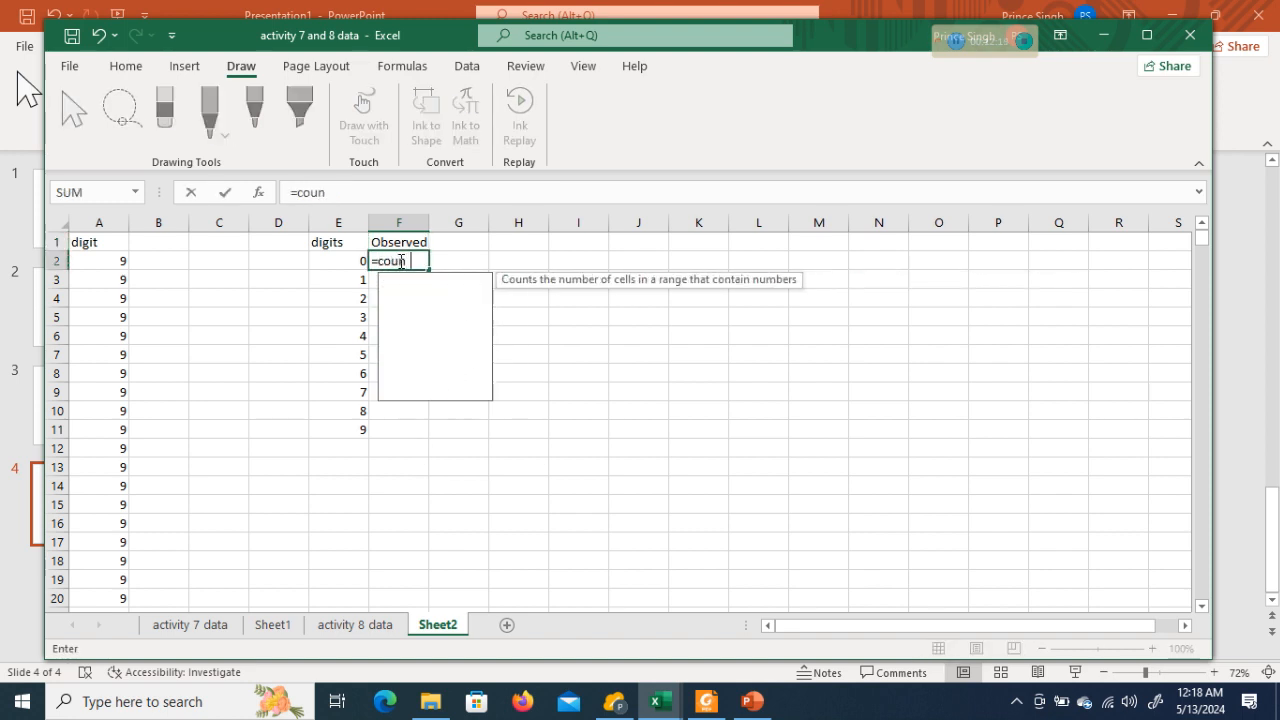
type("tif")
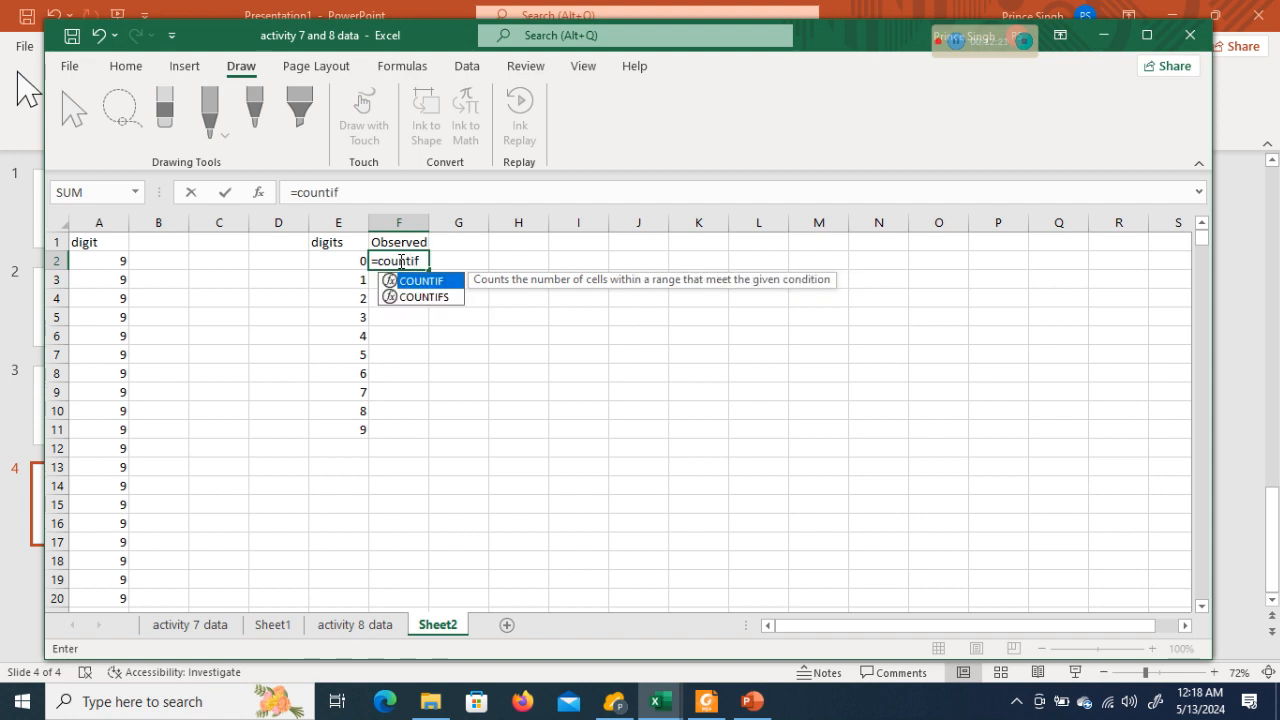
type("(")
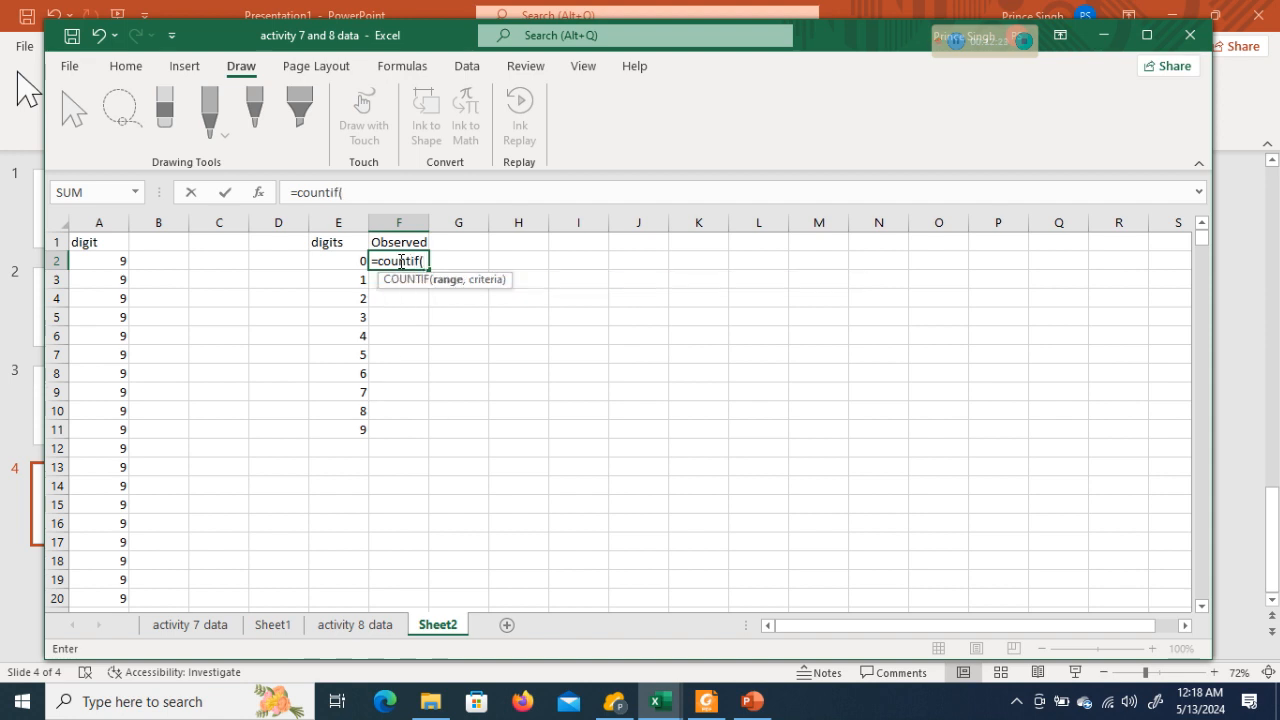
left_click(106, 260)
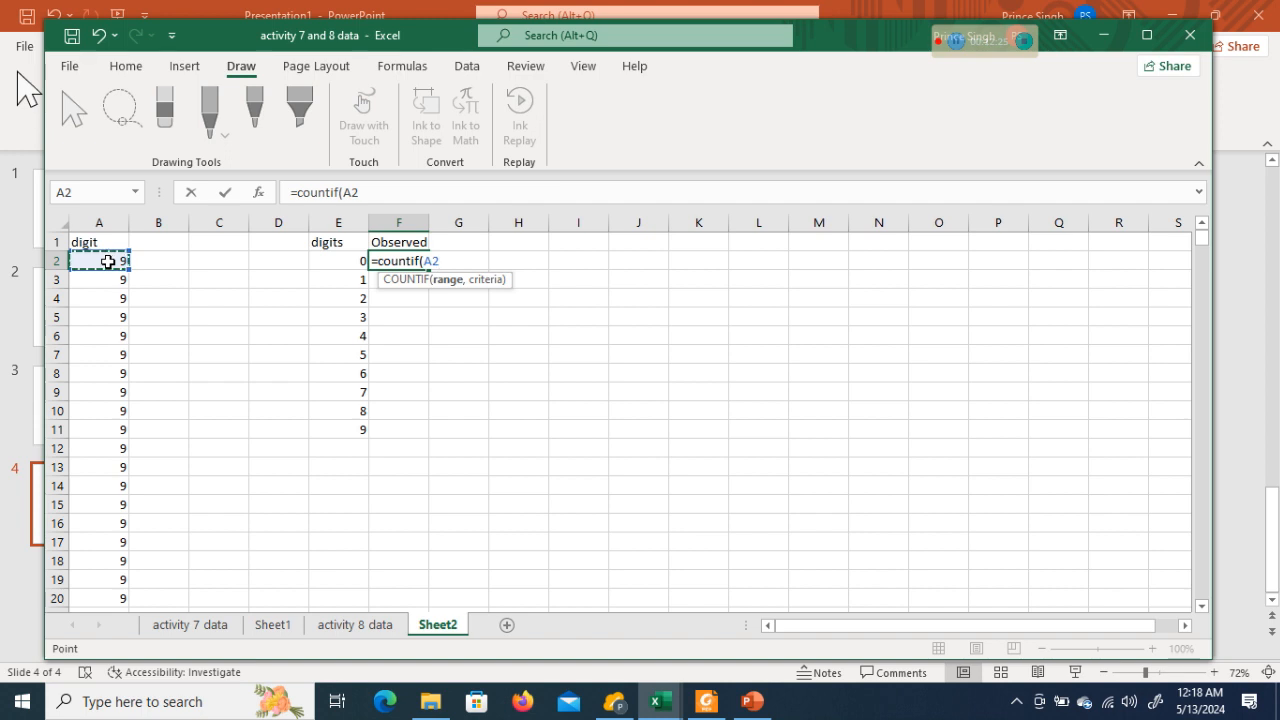
key("ctrl+shift+Down")
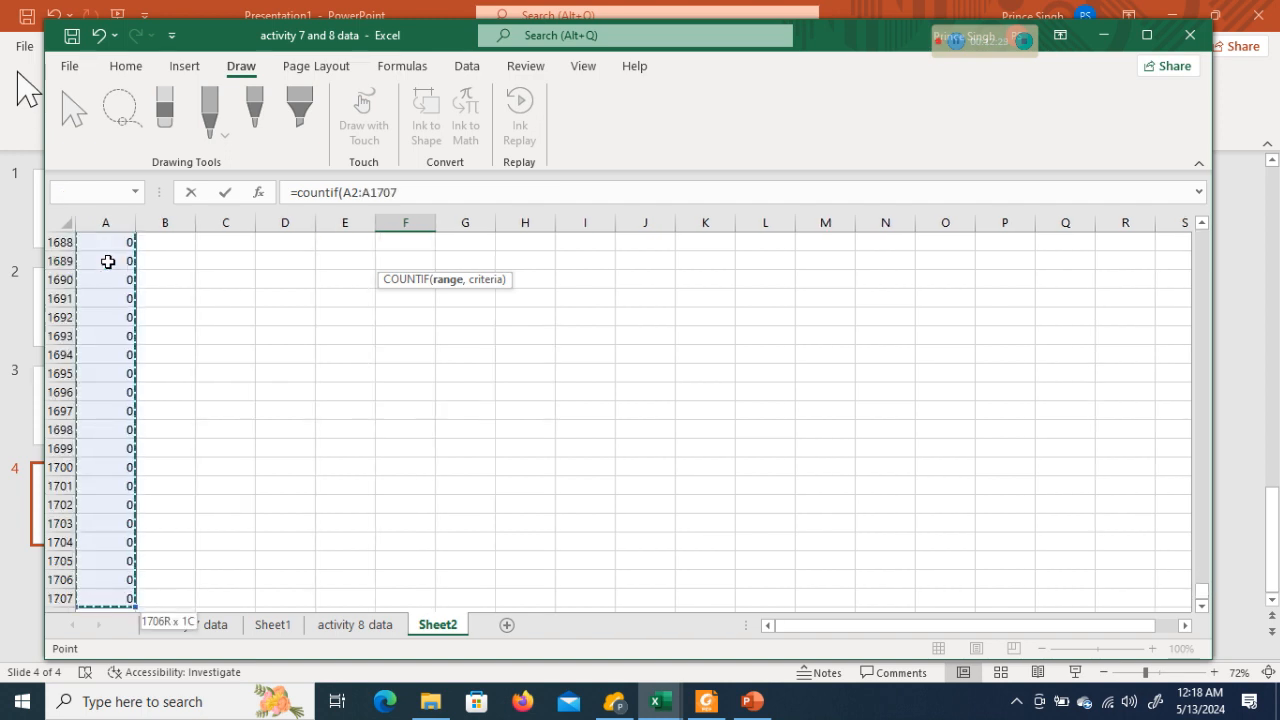
left_click(413, 186)
type(",")
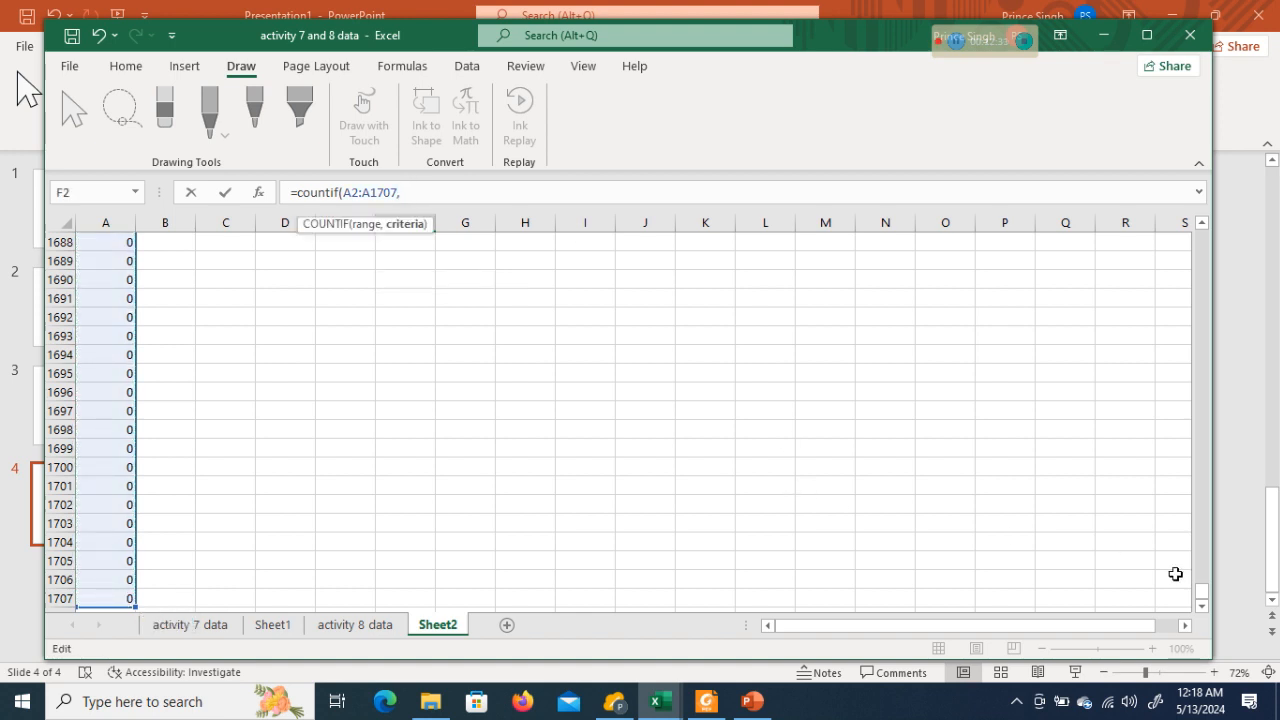
left_click_drag(1202, 592, 1200, 234)
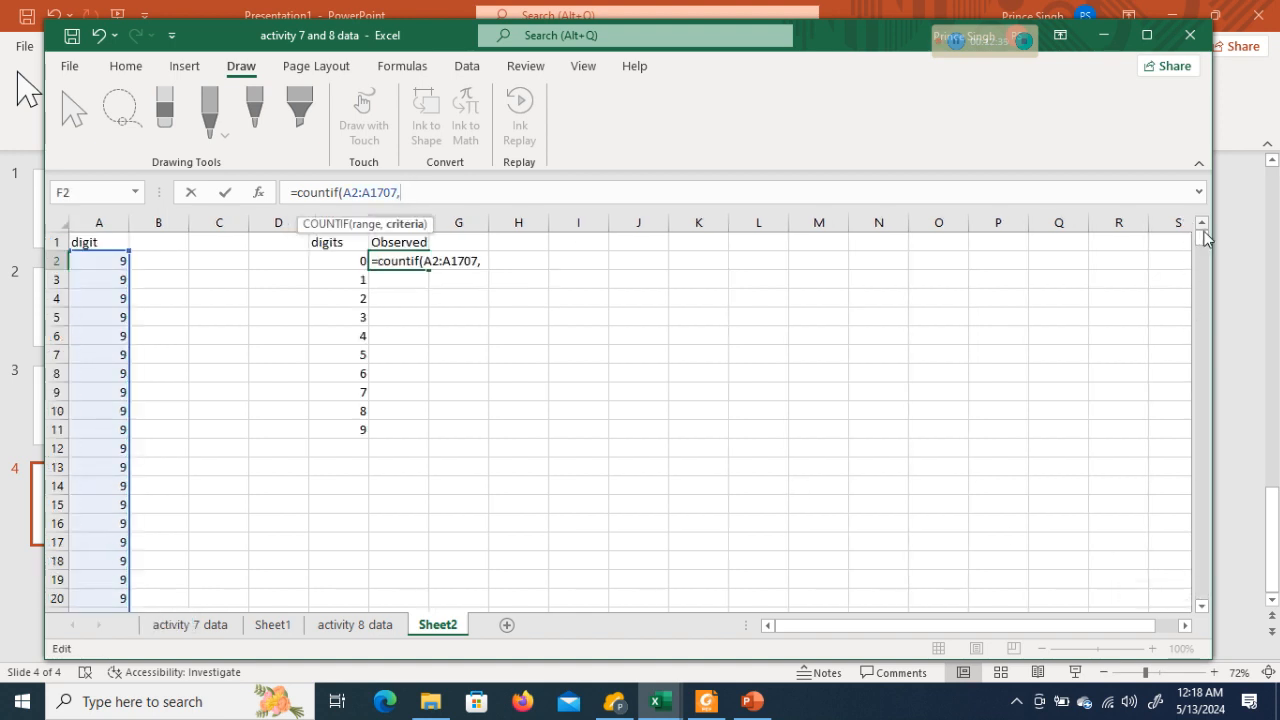
left_click(340, 262)
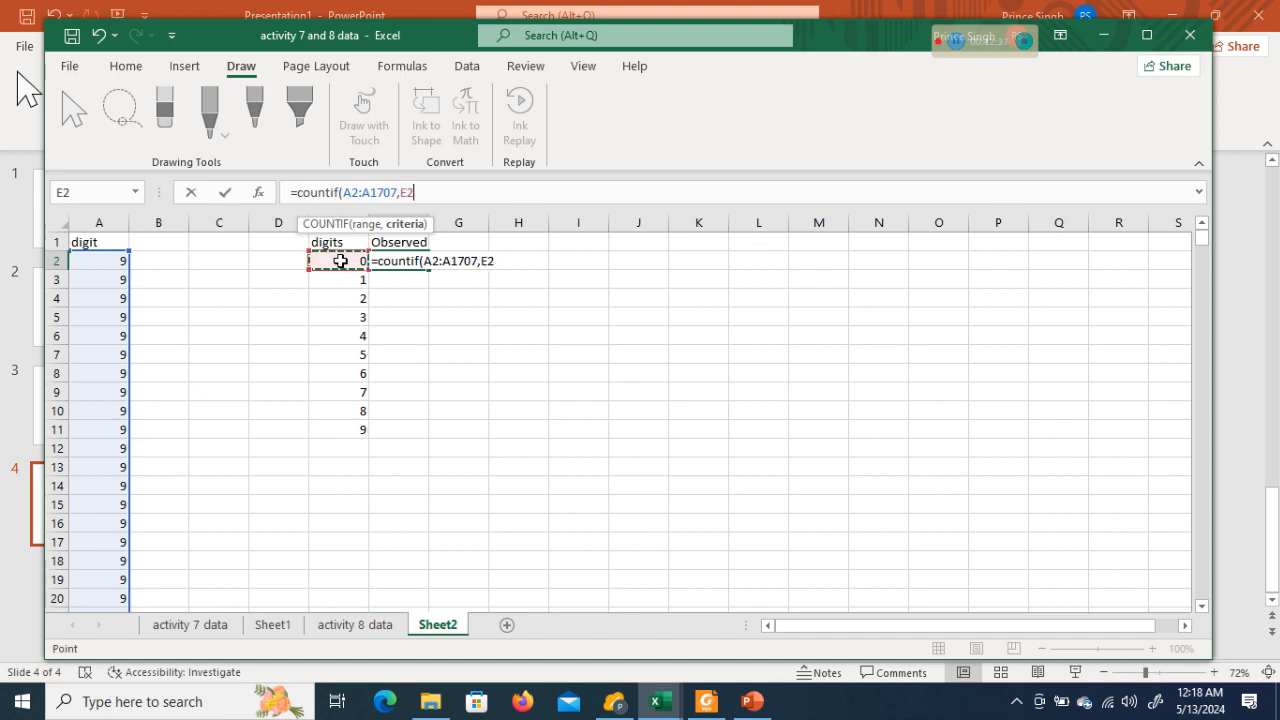
type(")")
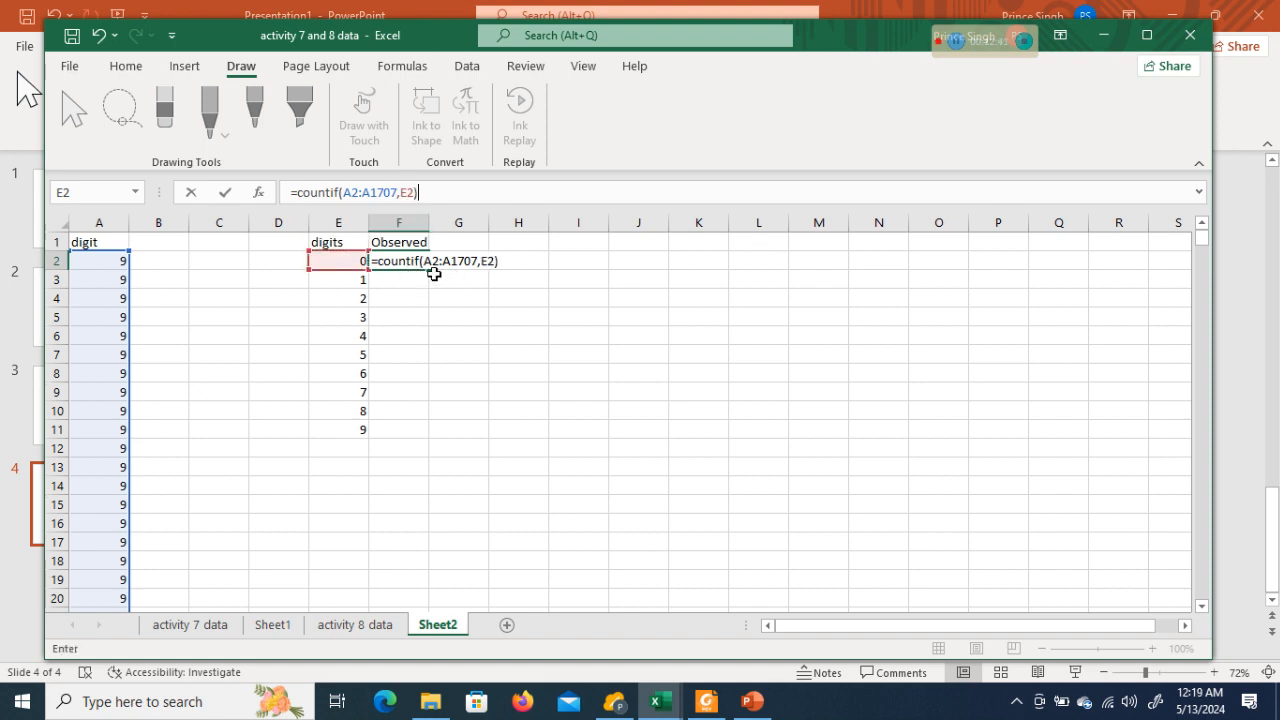
- Lock the starting row of the counted range as A$2 in the F2 formula and copy the formula down to F11
left_click(352, 192)
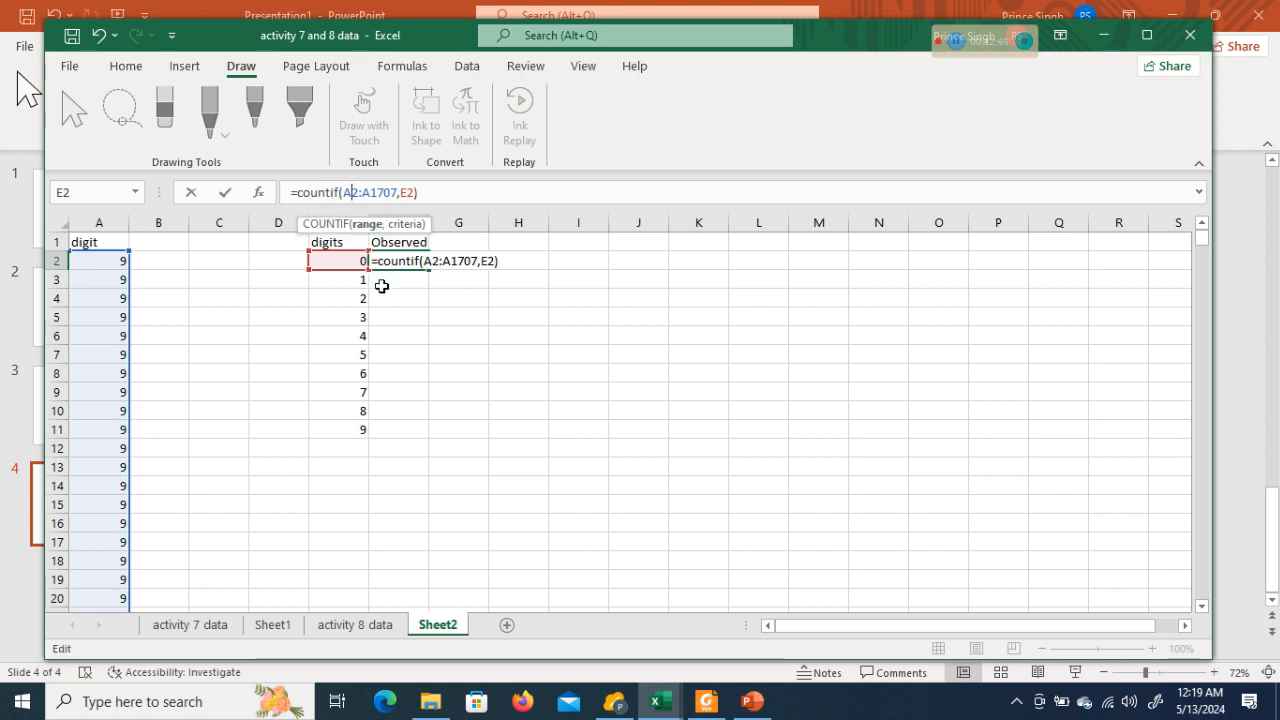
type("$")
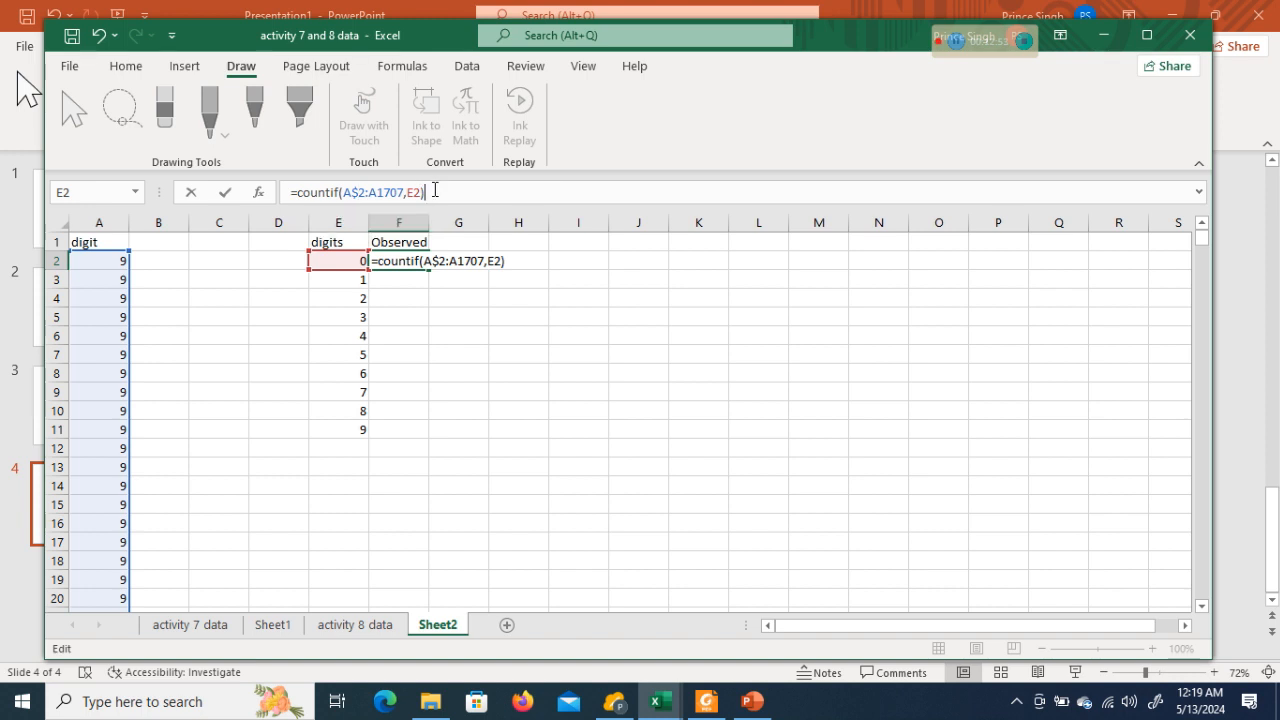
key("Tab")
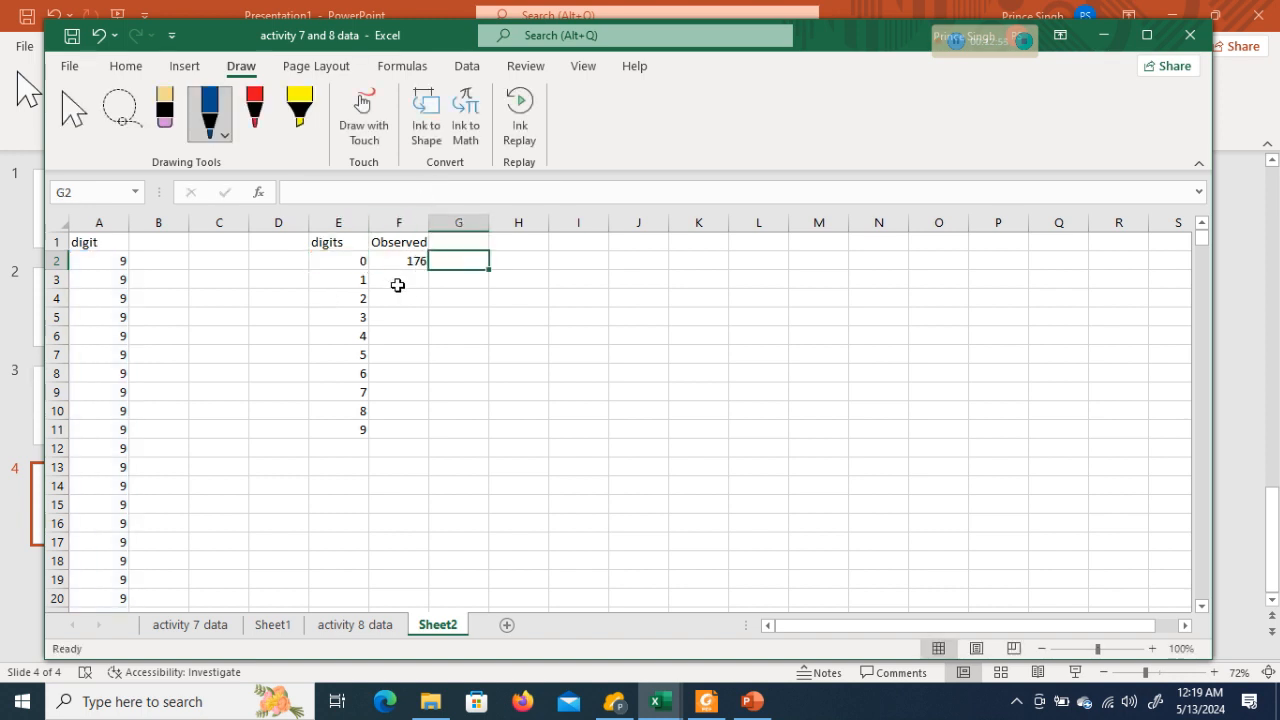
left_click(397, 261)
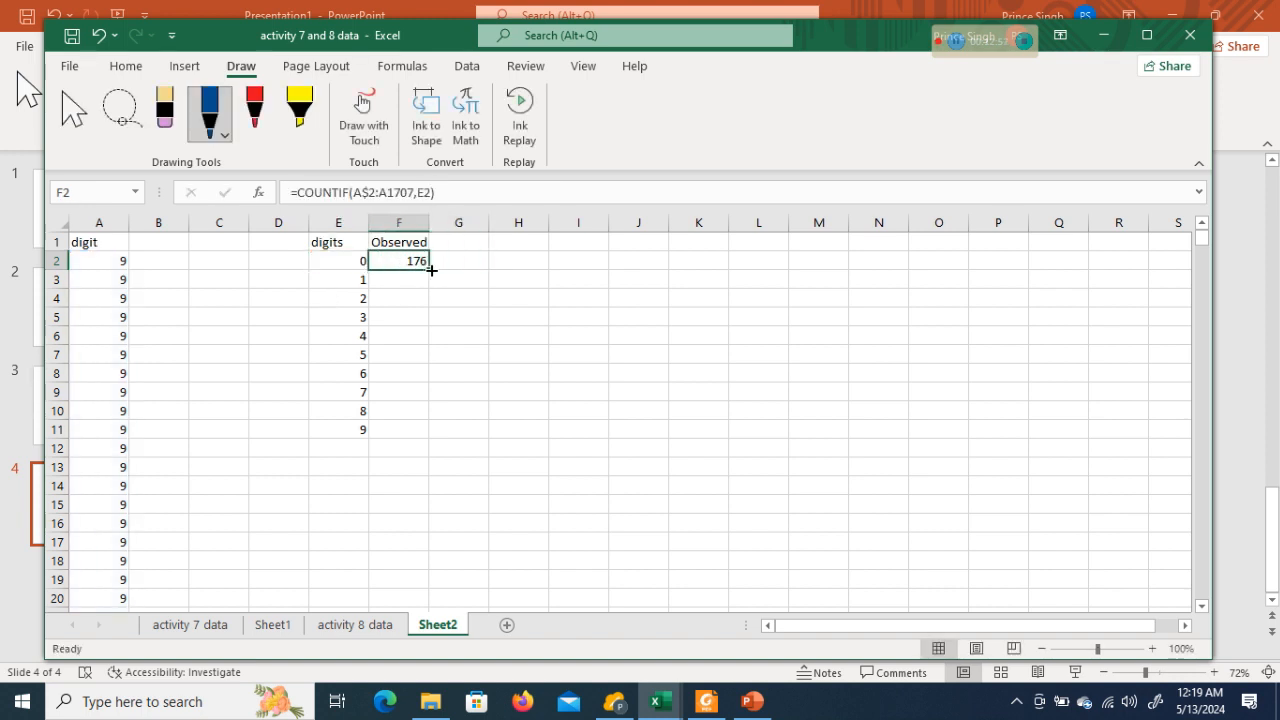
left_click_drag(430, 270, 438, 440)
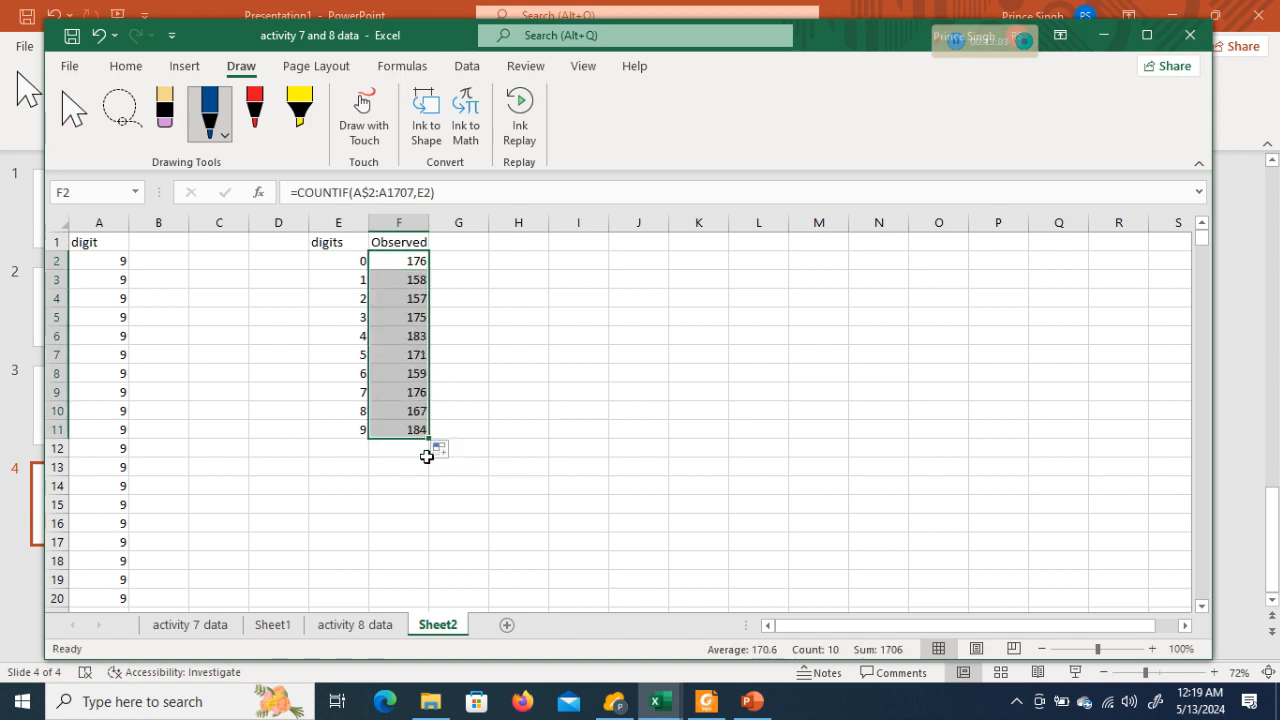
- Label E12 as "sum" and total the observed counts in F12 with the formula =SUM(F2:F11)
left_click(359, 449)
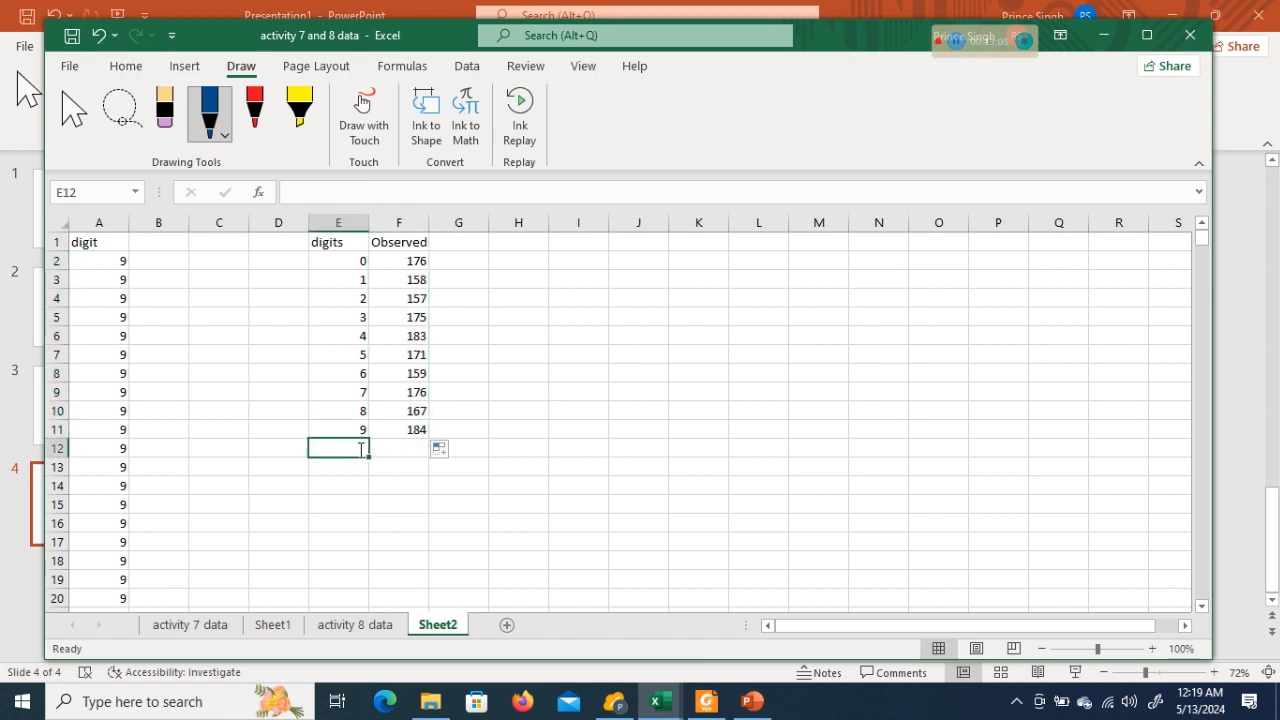
type("sum")
left_click(402, 449)
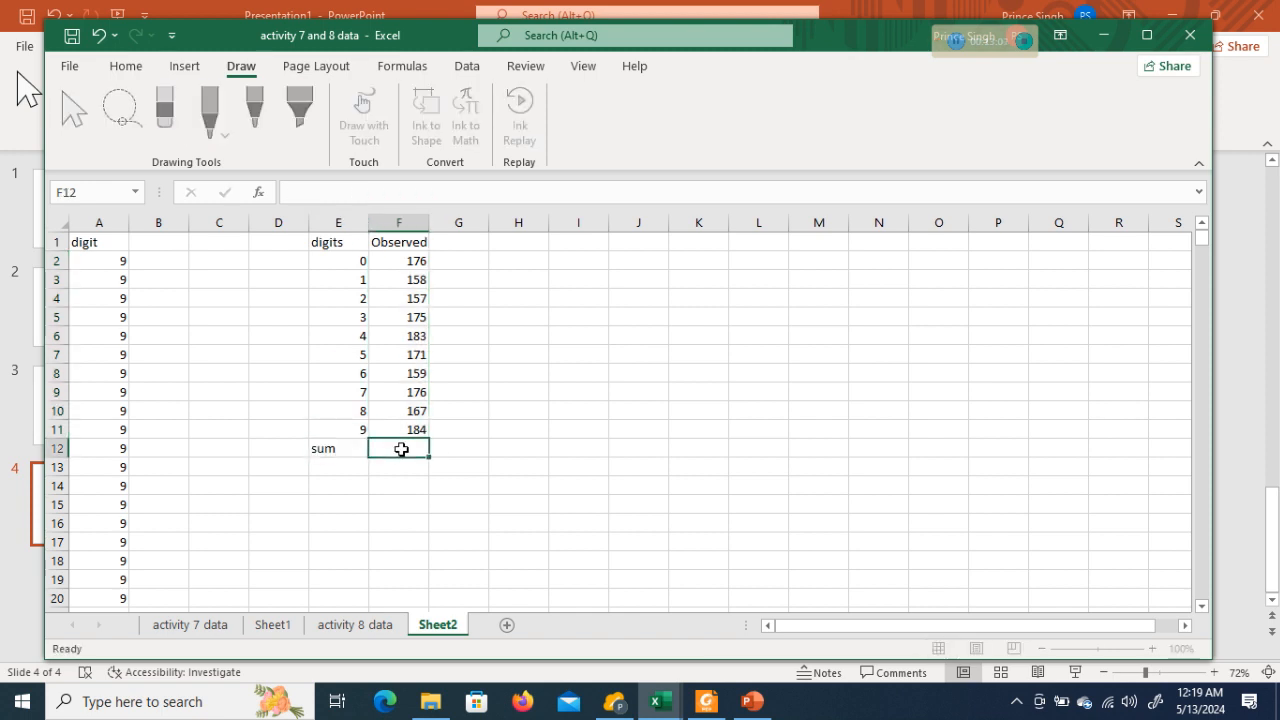
type("=su")
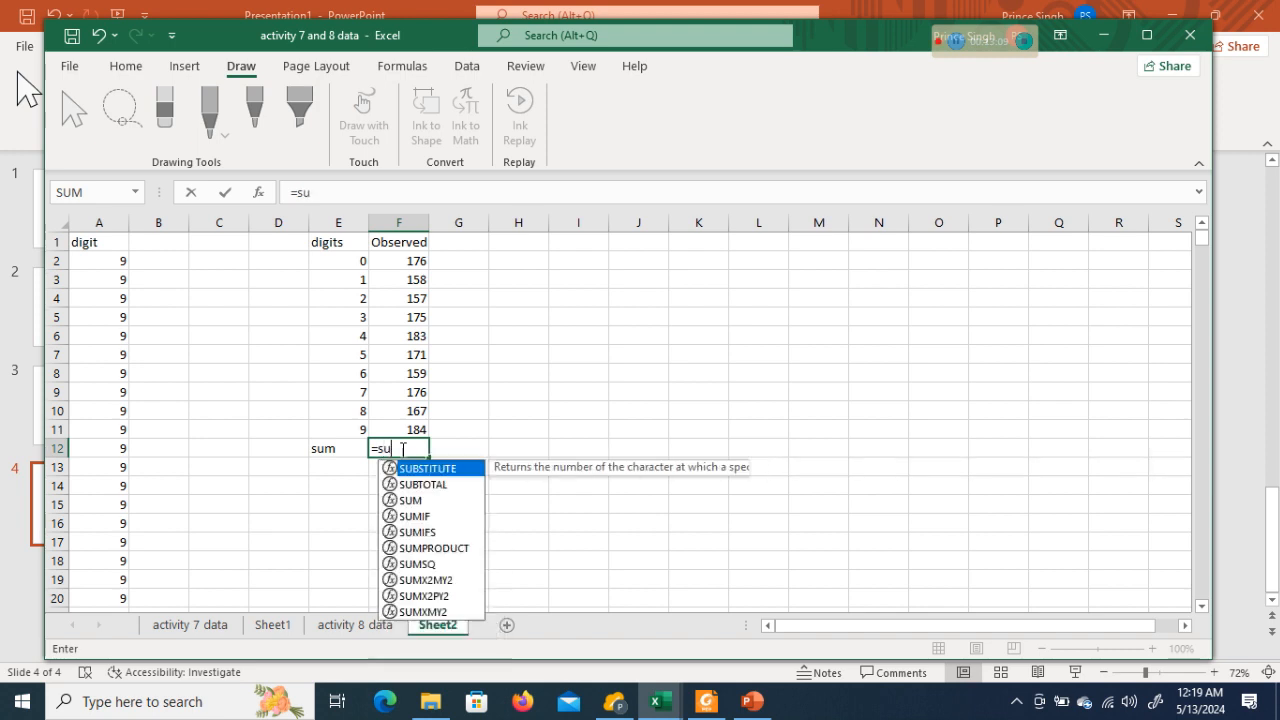
type("m(")
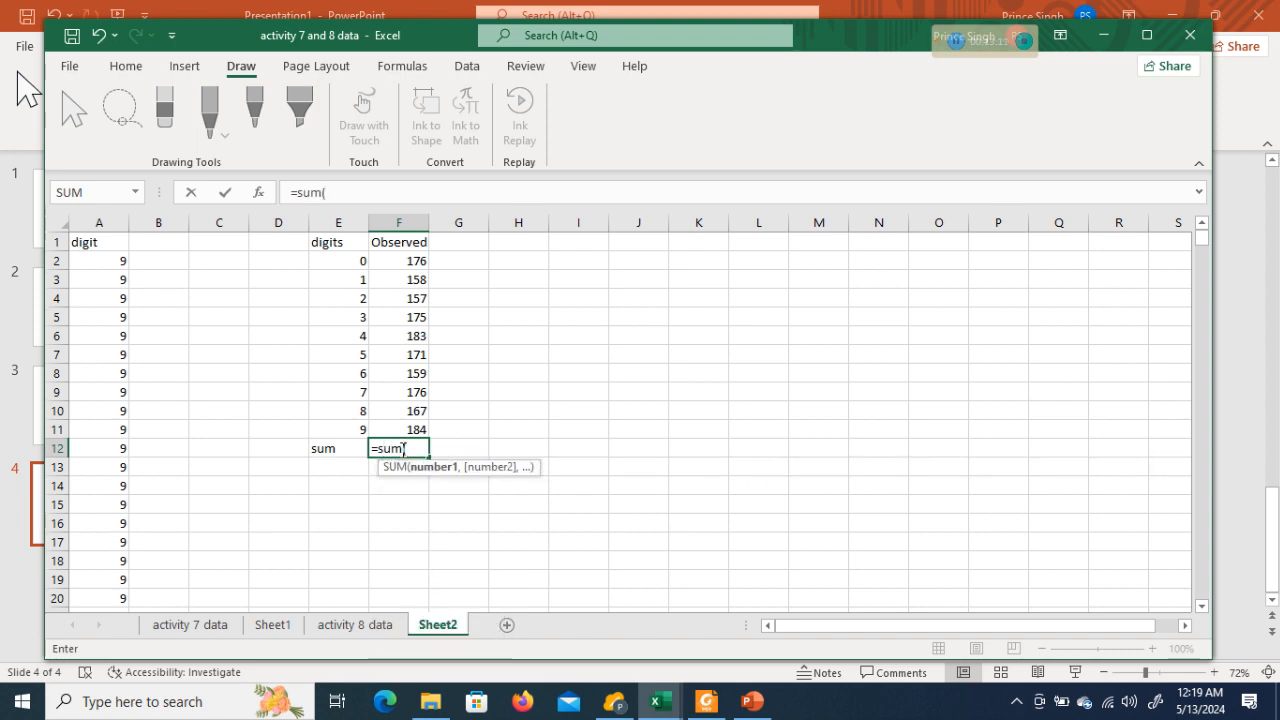
left_click(417, 257)
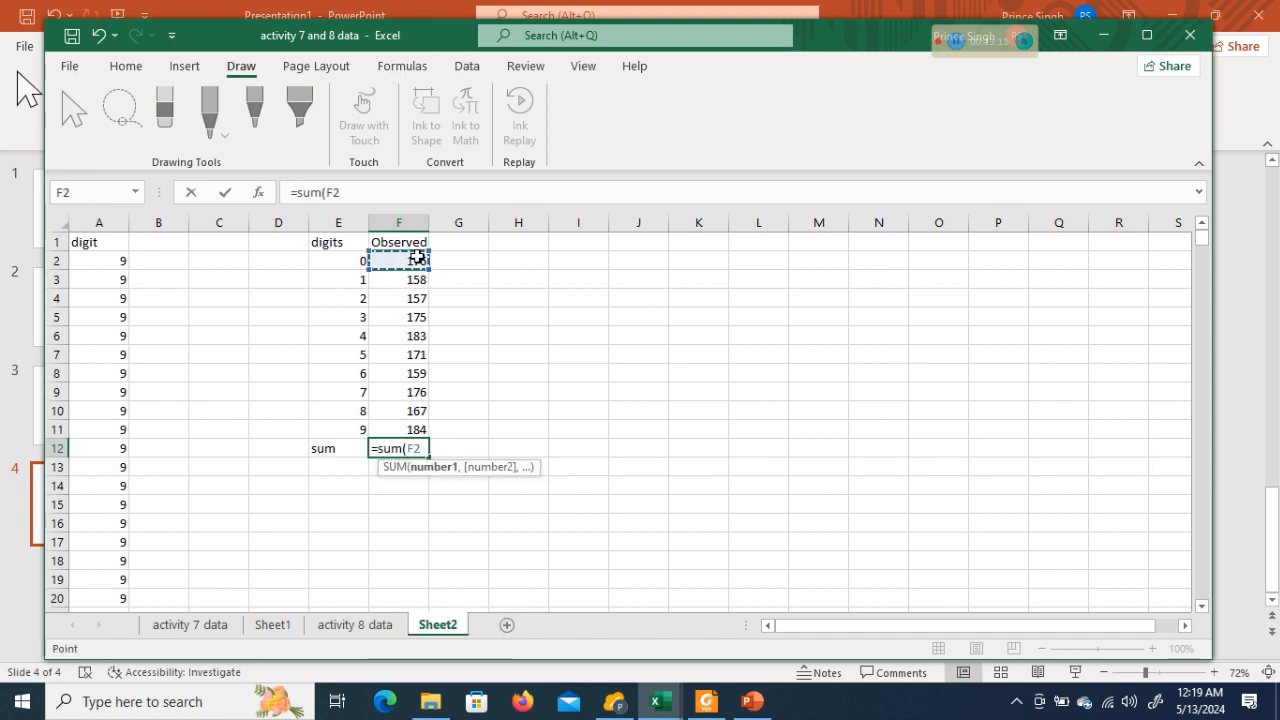
key("ctrl+shift+Down")
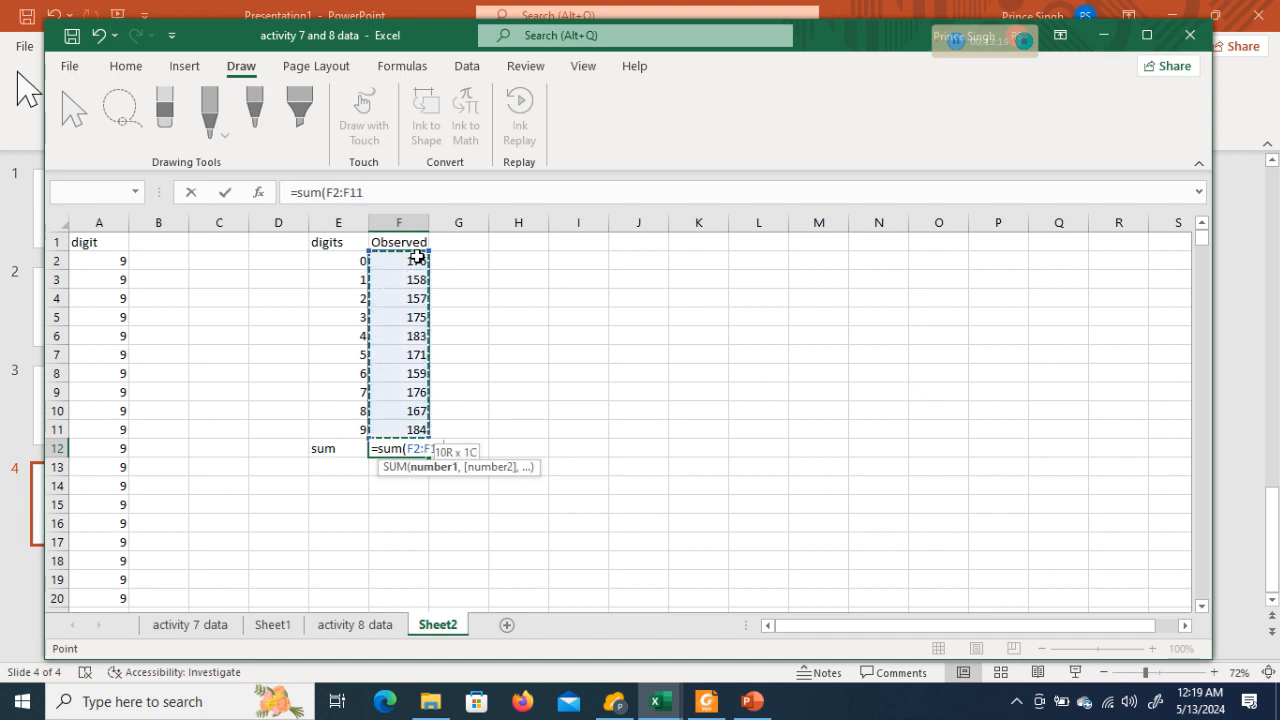
key("Tab")
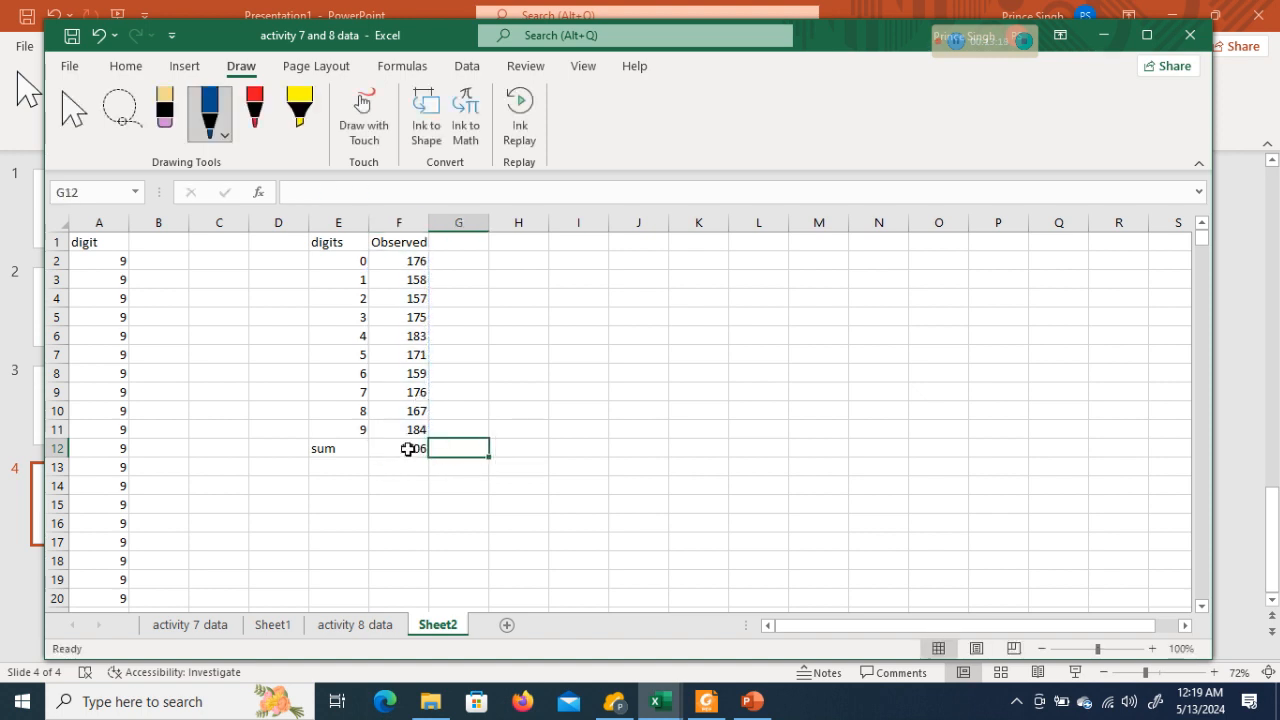
- Enter the column heading "Expected" in G1, check the handwritten test notes in PowerPoint and return to the Excel workbook
left_click(460, 241)
type("Ex")
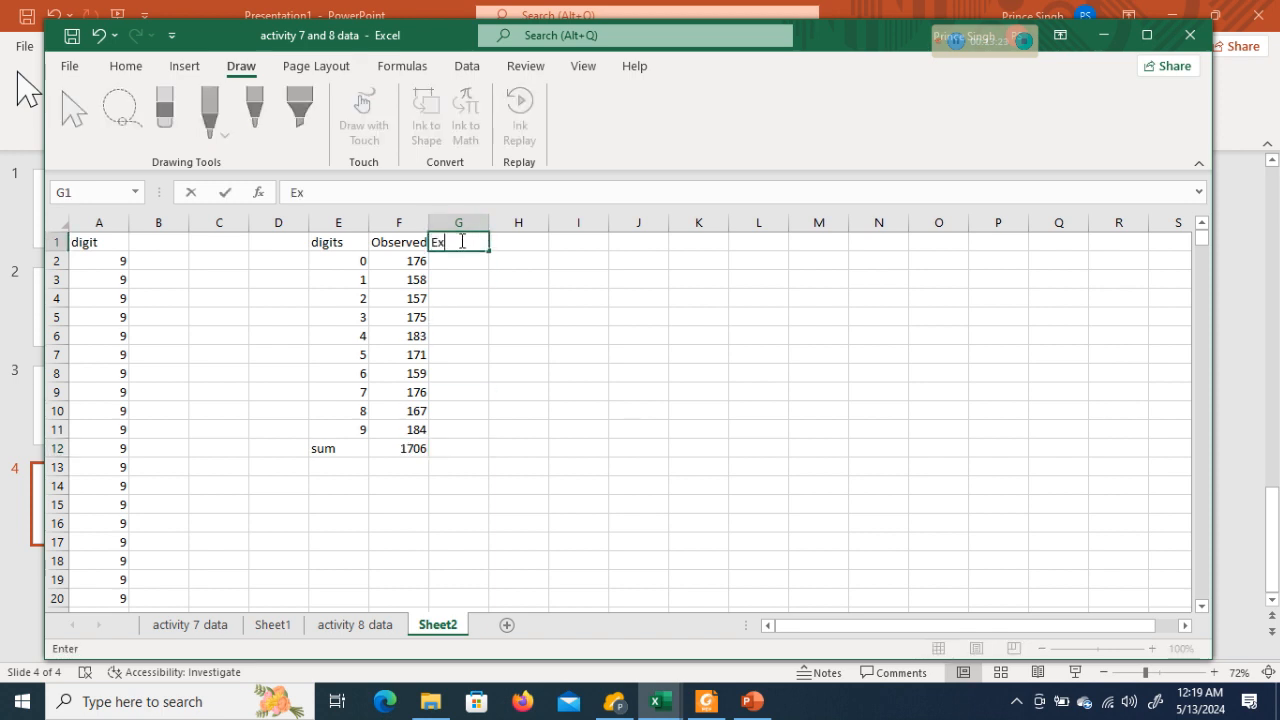
type("pected")
left_click(752, 701)
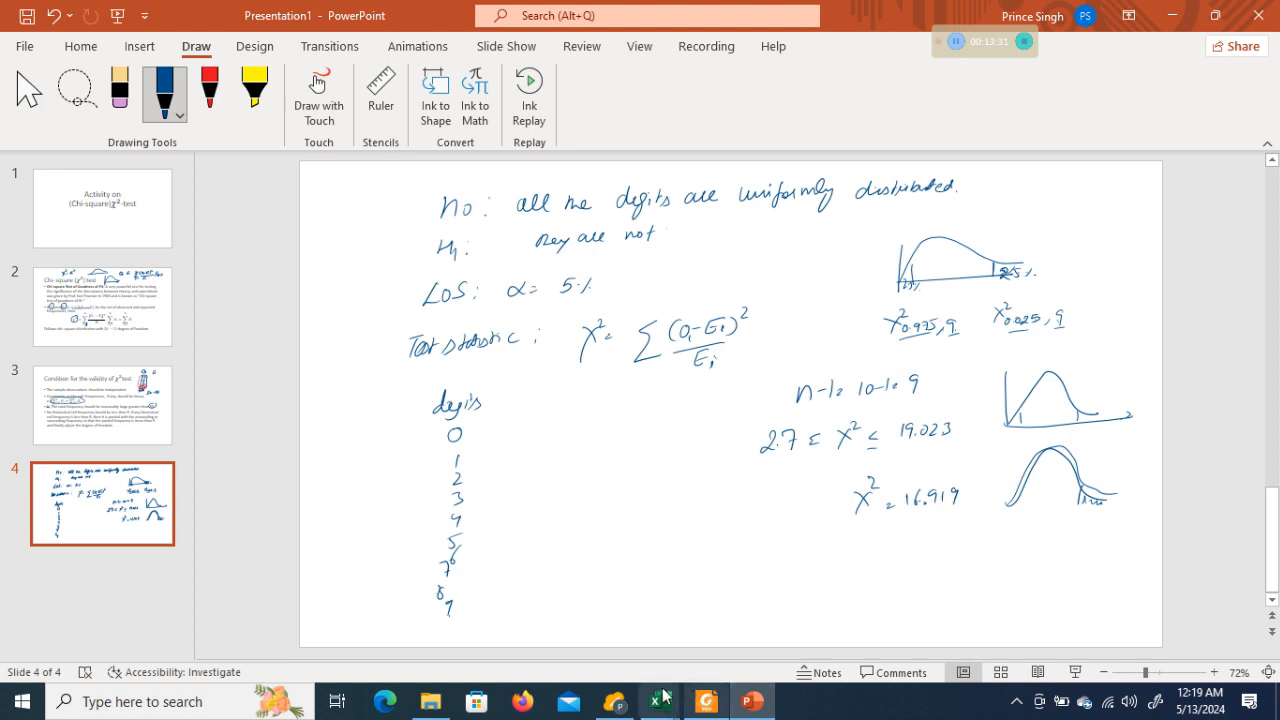
mouse_move(659, 700)
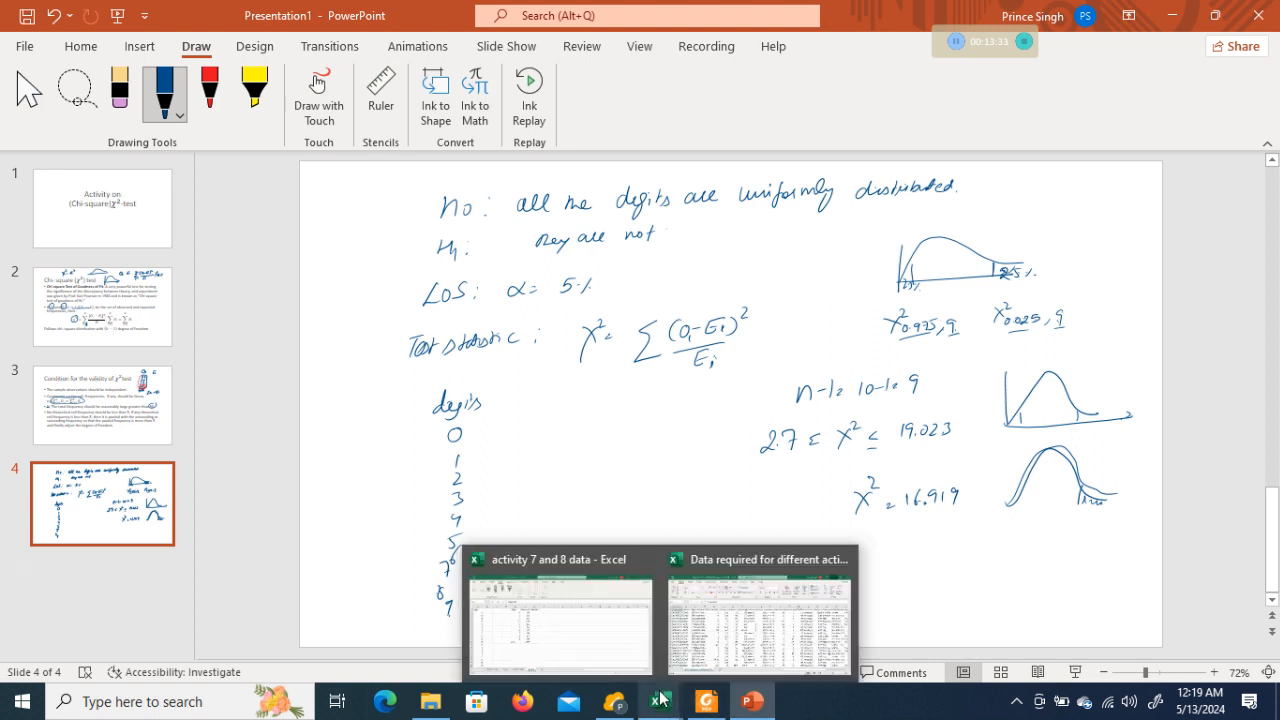
left_click(594, 642)
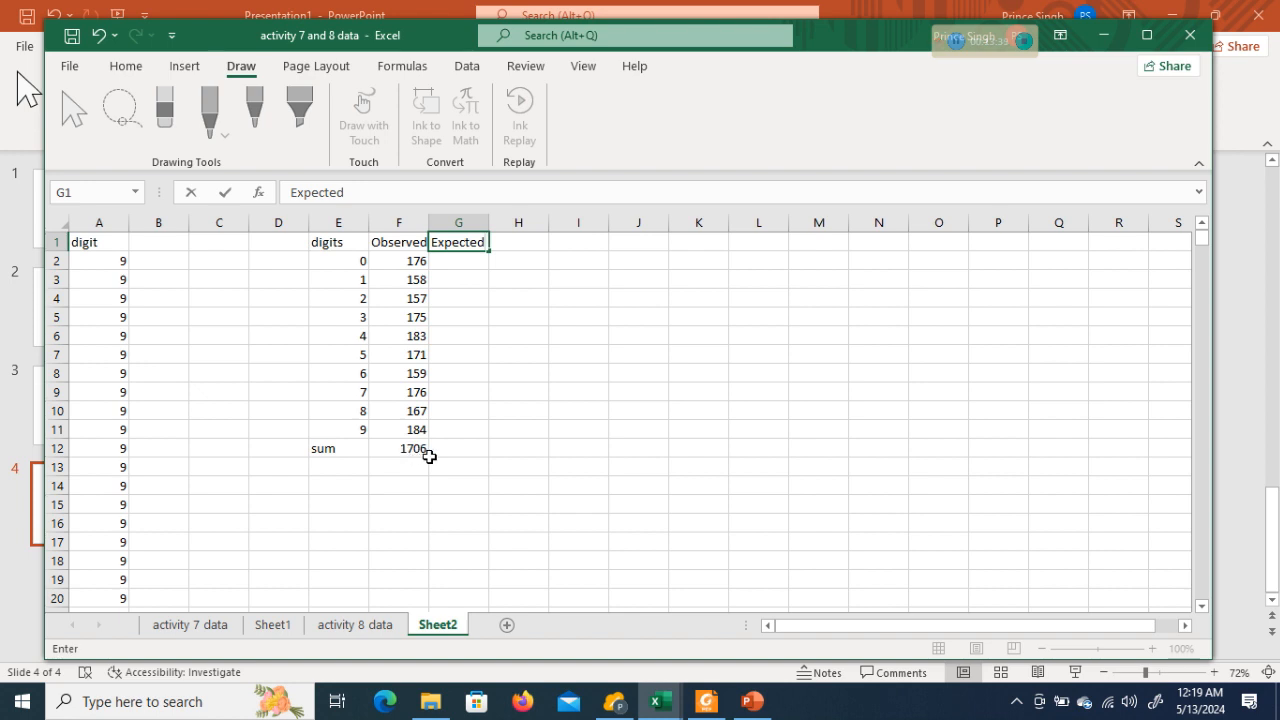
- Fill G2 to G11 with the expected frequency 170.6 and copy the sum formula from F12 to G12
left_click(451, 264)
type("1")
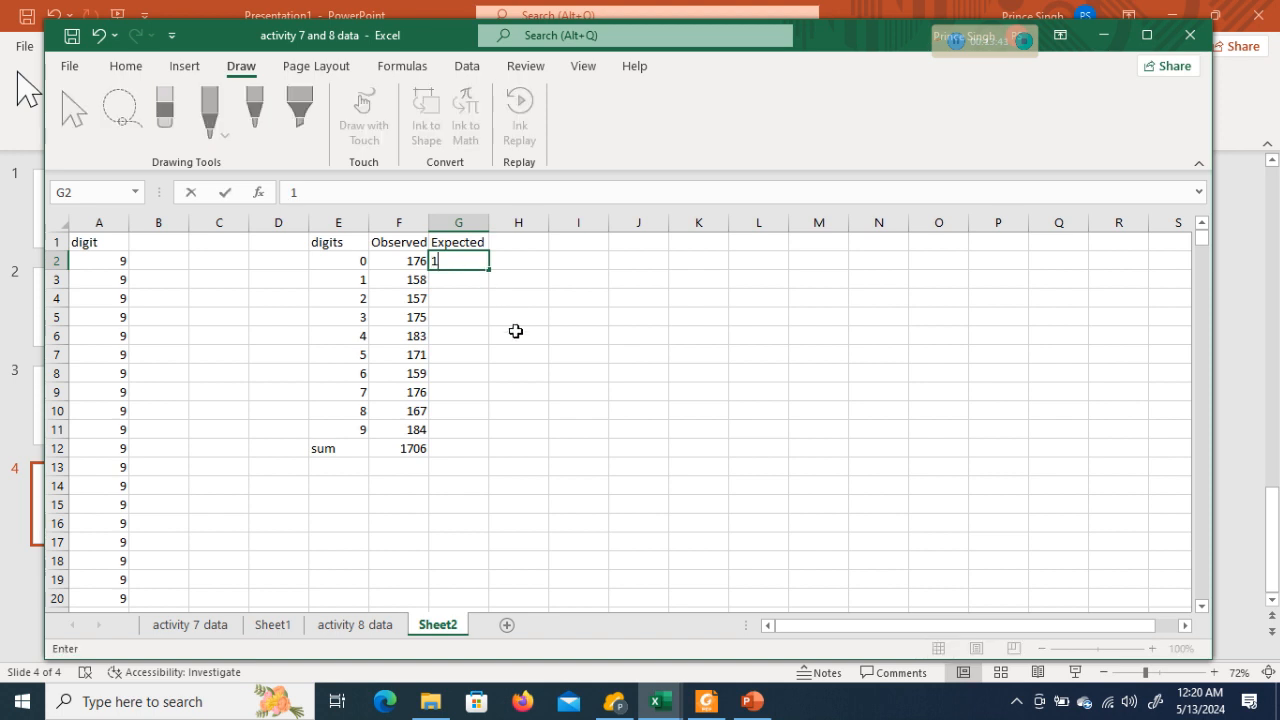
type("70.6")
key("Tab")
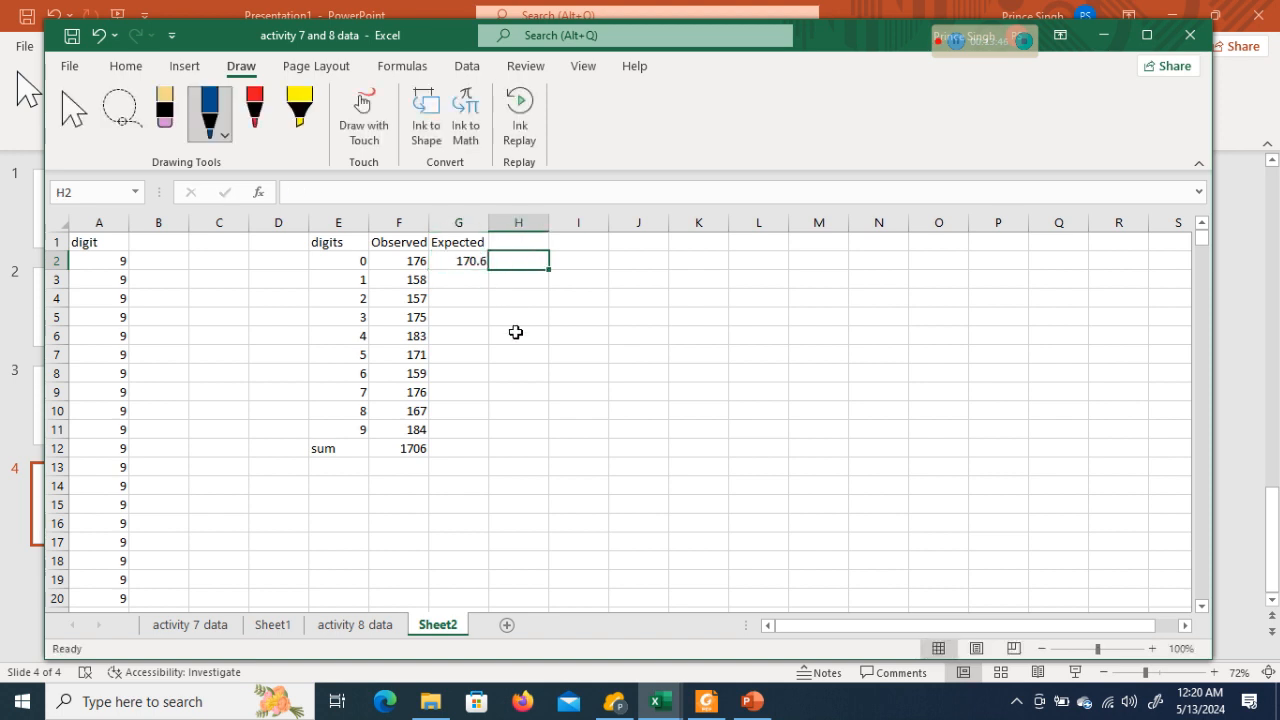
left_click(474, 261)
left_click_drag(490, 269, 490, 452)
left_click(420, 449)
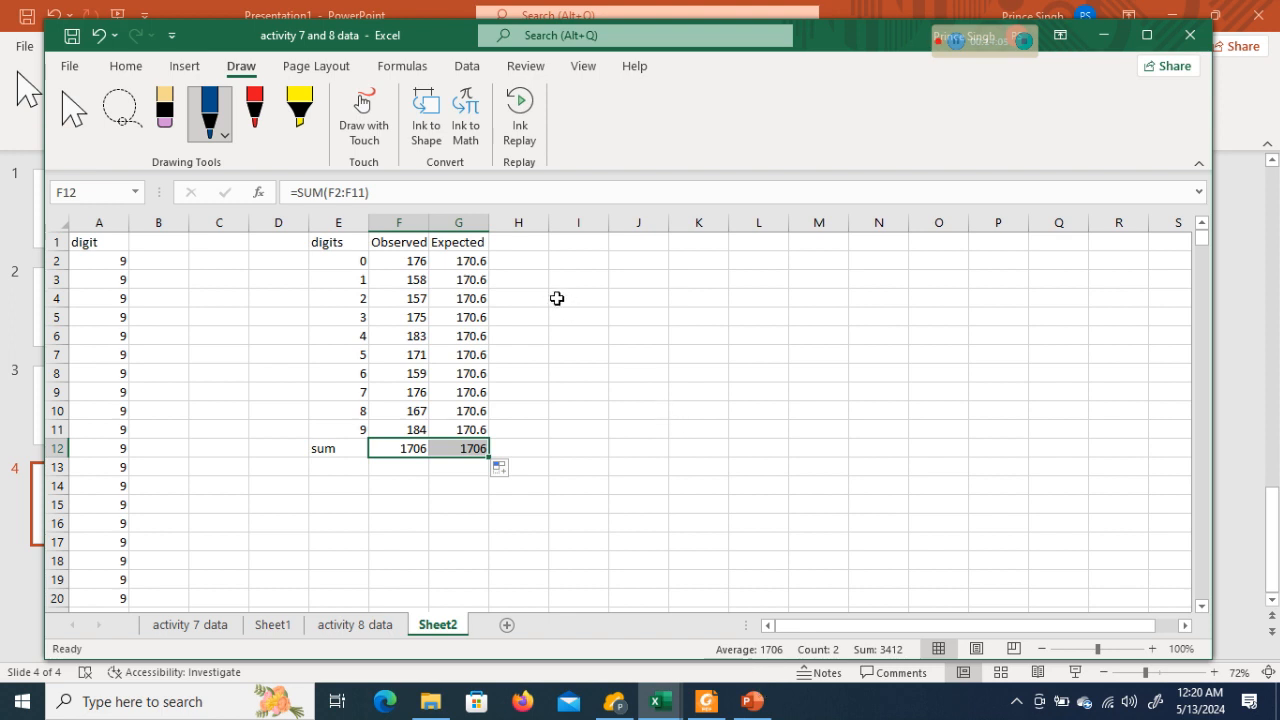
- Append the symbol Oi to the Observed heading in F1 and Ei to the Expected heading in G1
left_click(525, 244)
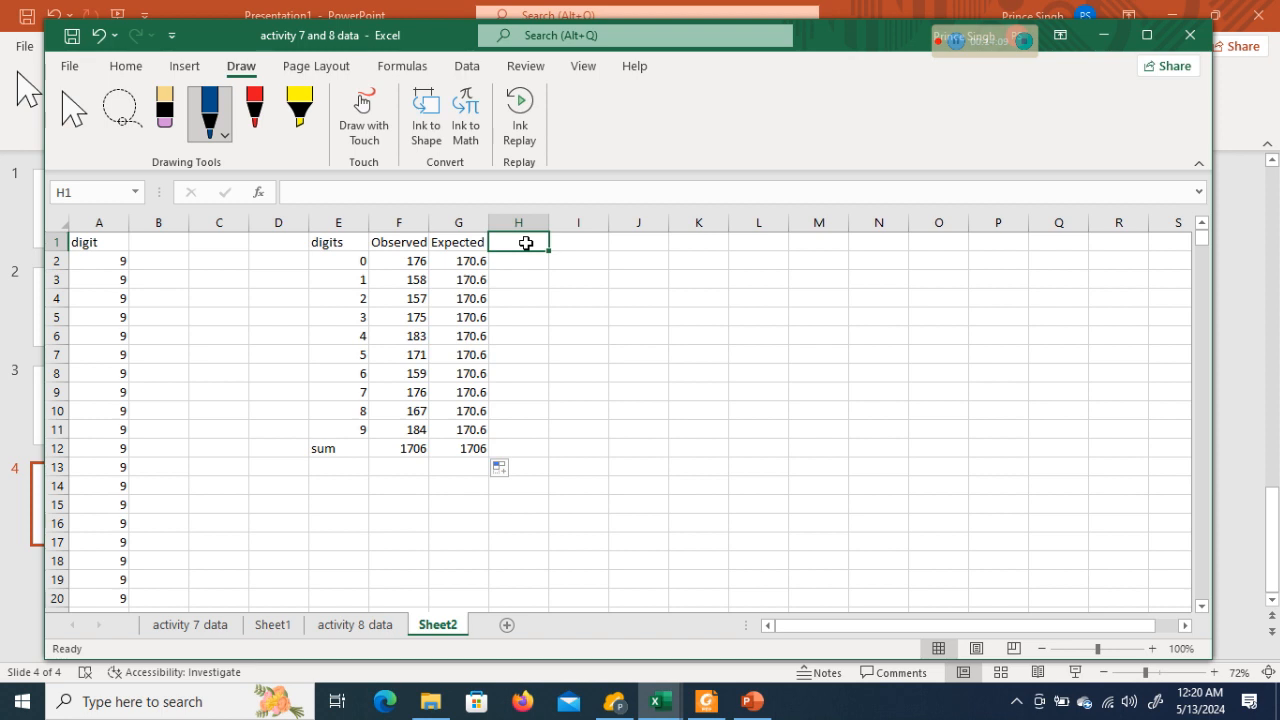
left_click(388, 240)
left_click(352, 194)
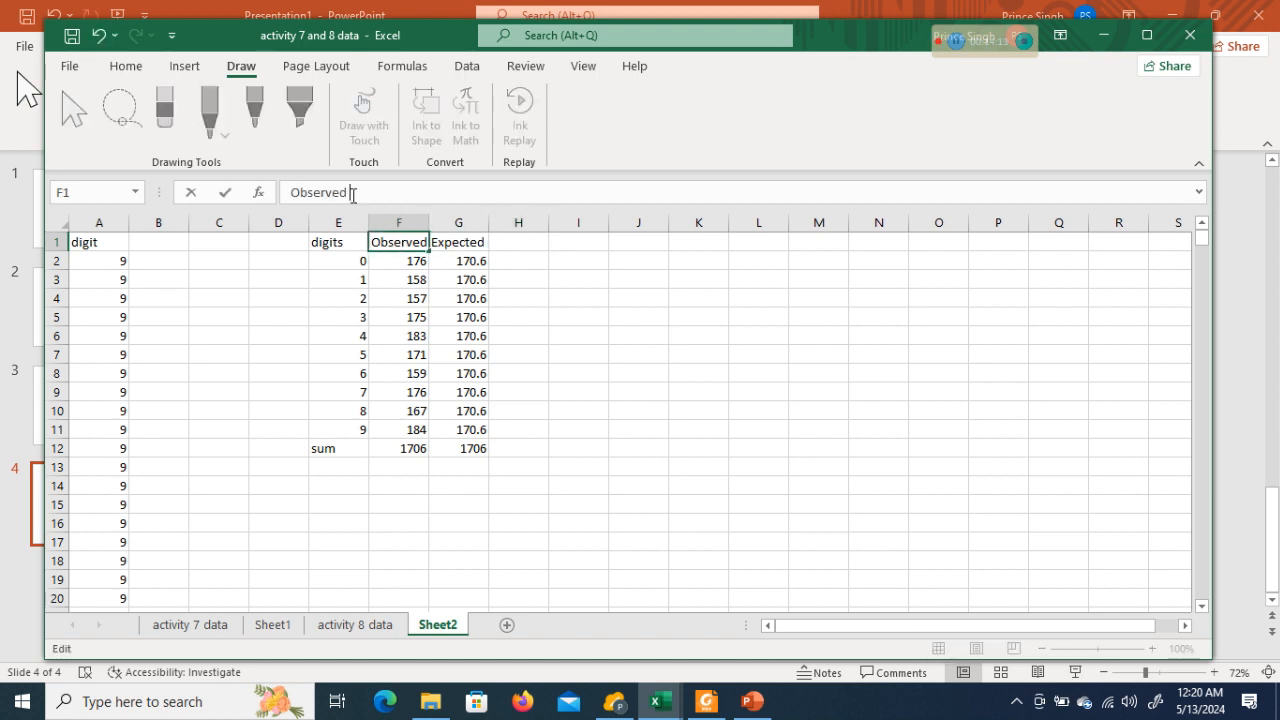
type("Oi")
left_click(443, 239)
left_click(366, 189)
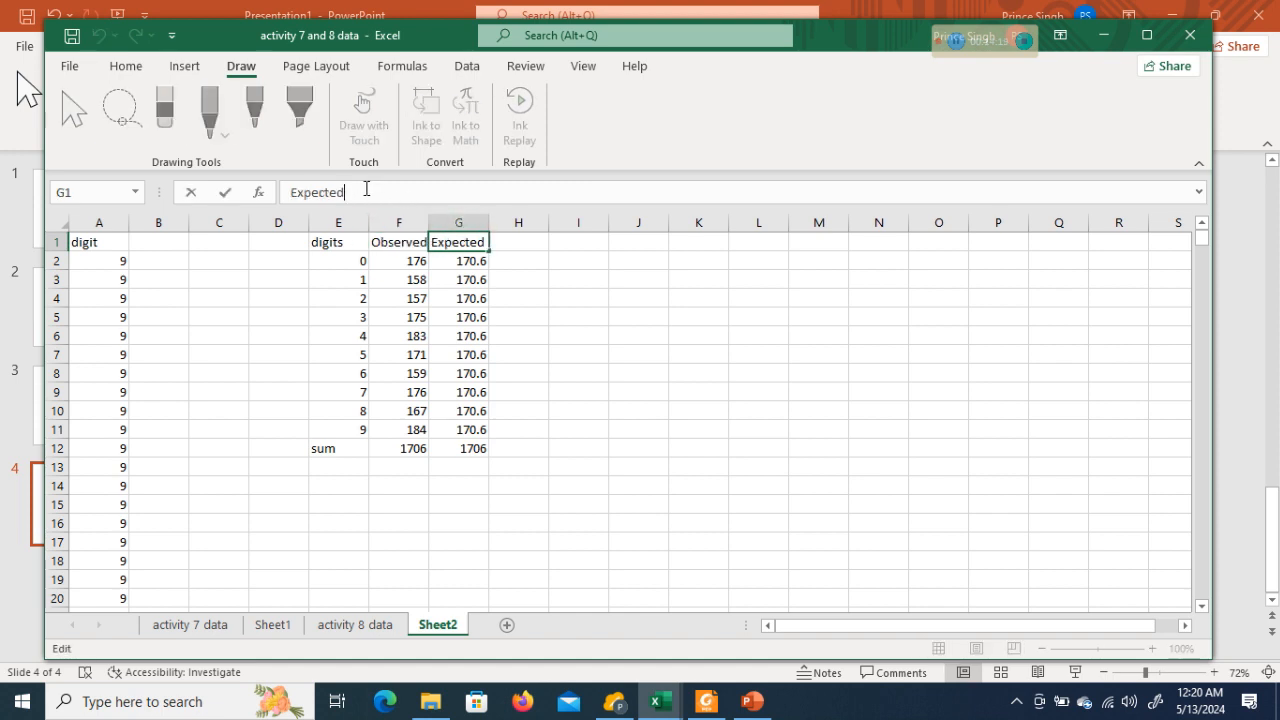
type("Ei")
- Enter the column heading "(Oi-Ei)^2" in H1
left_click(510, 243)
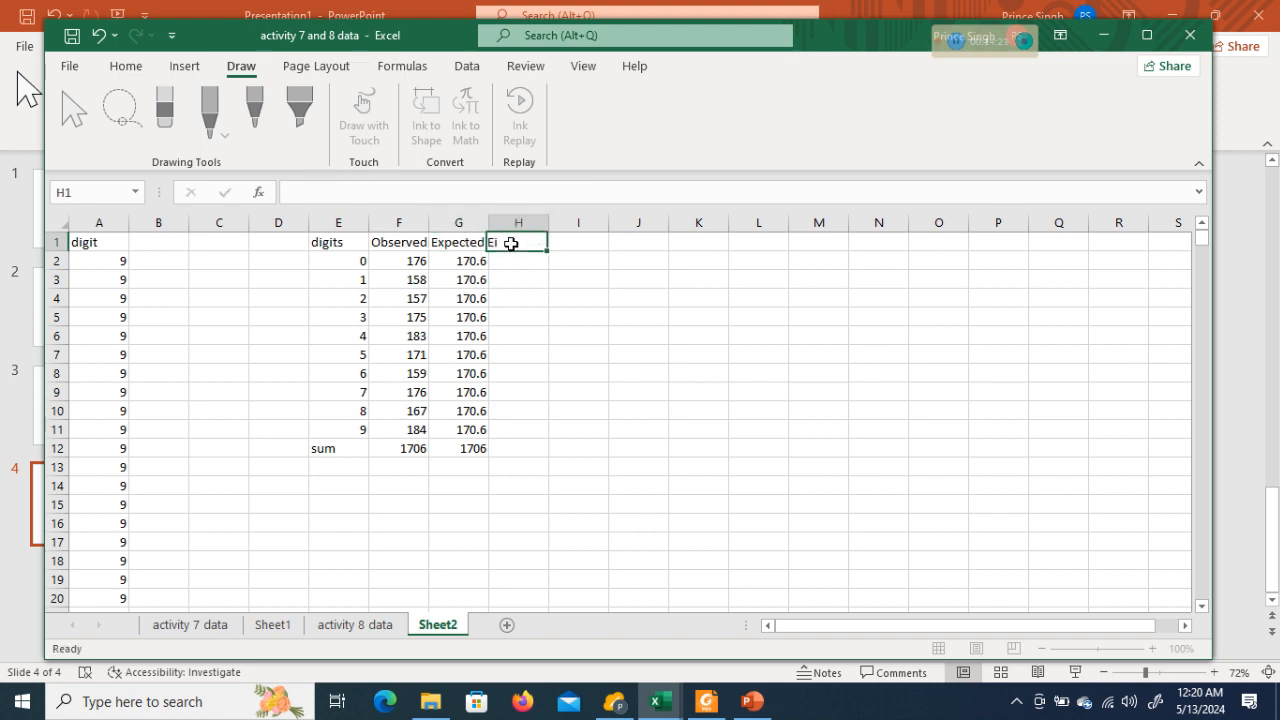
type("(")
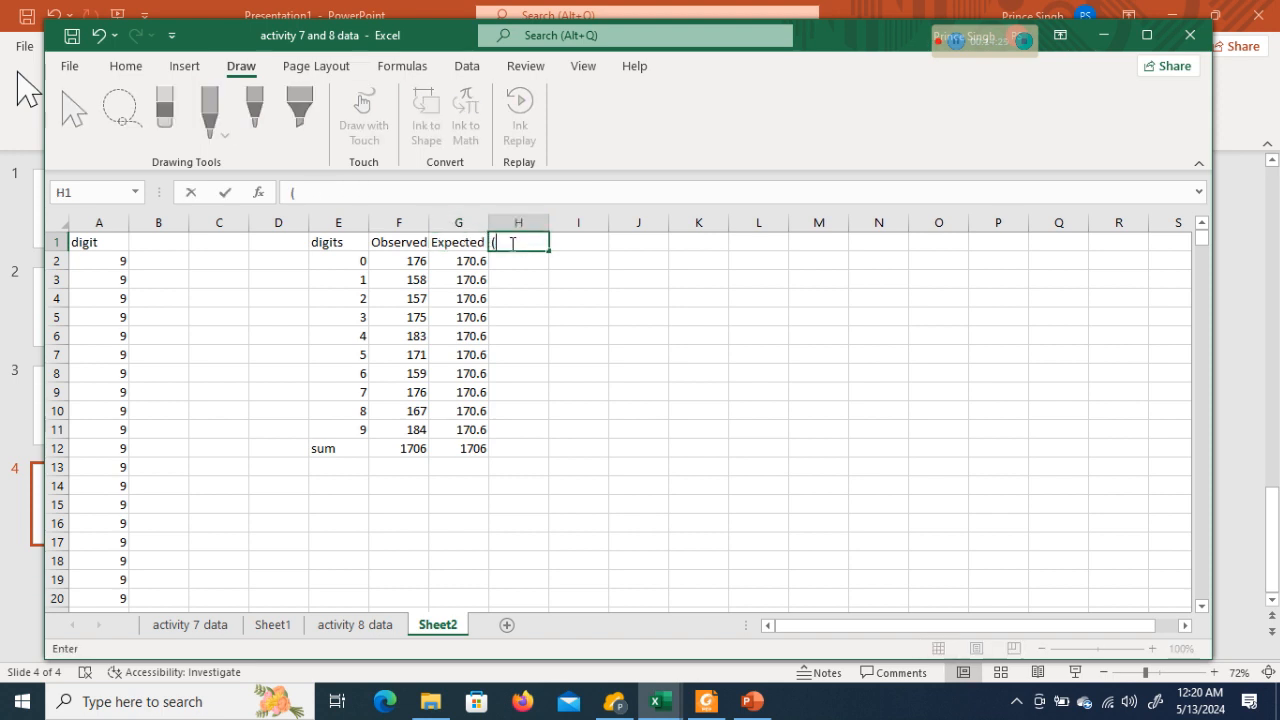
type("Oi-Ei)^2")
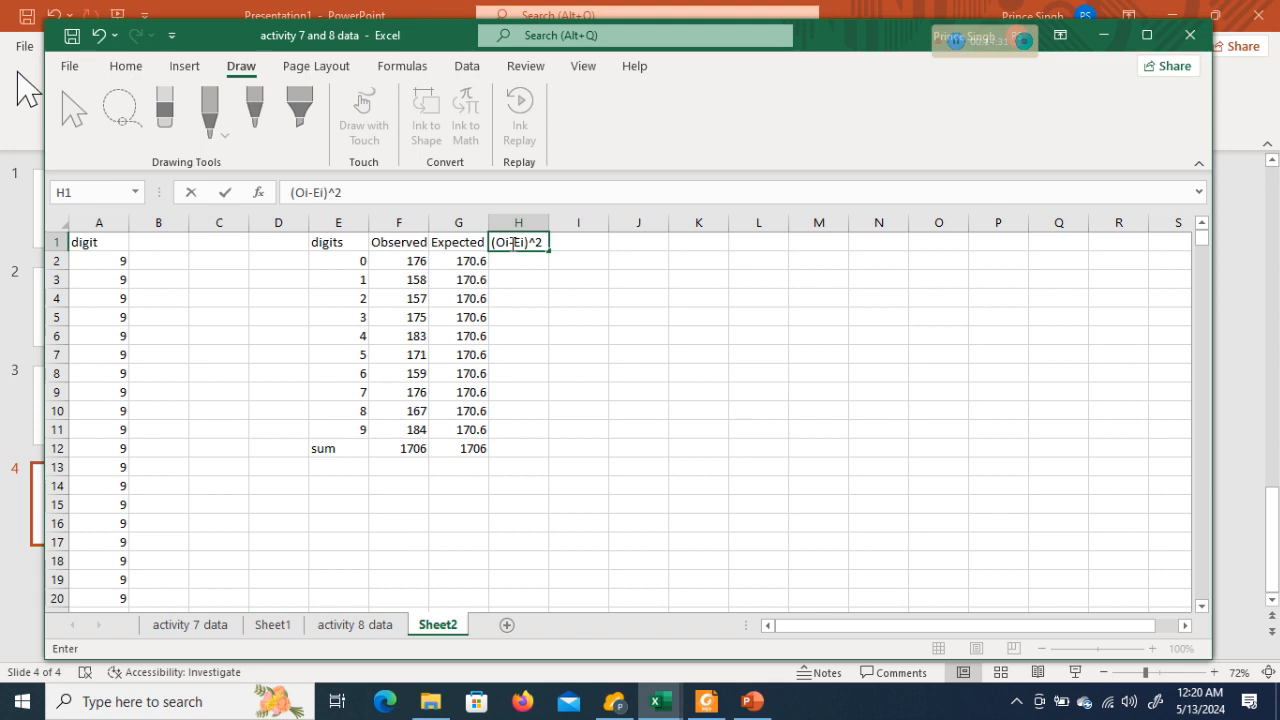
key("ctrl+Return")
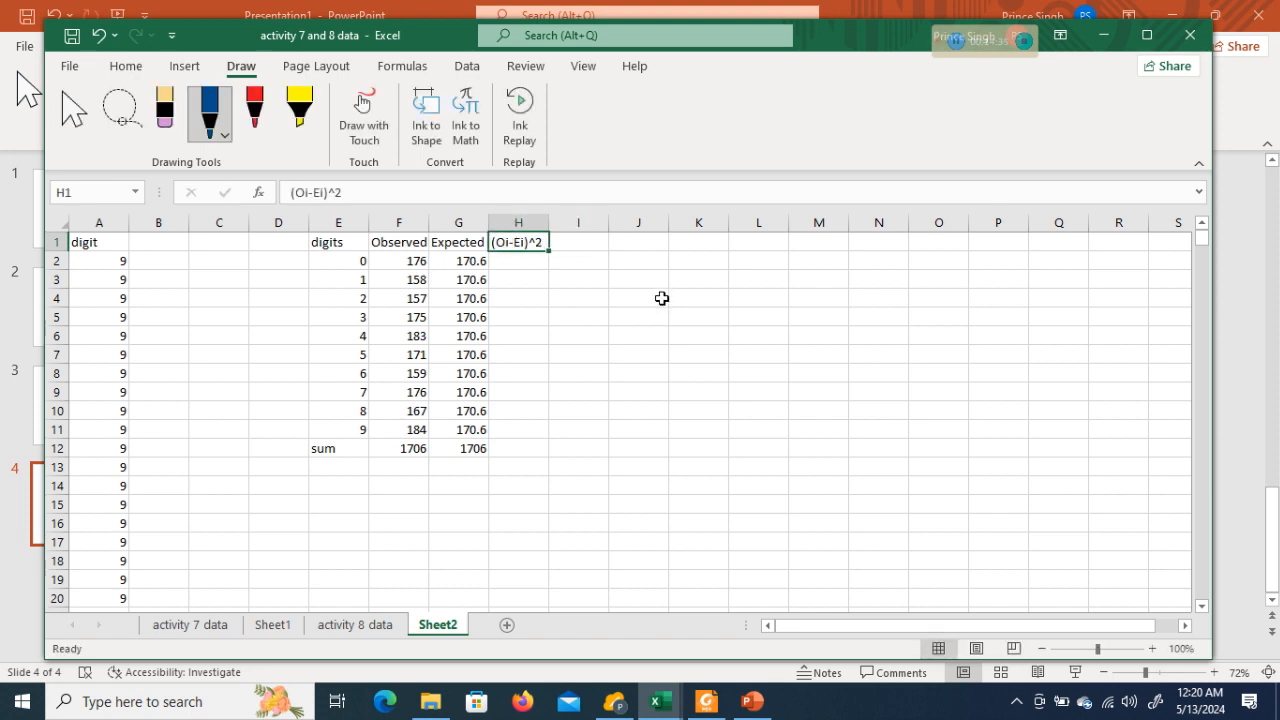
- Copy the H1 heading to I1 and extend the copy to "(Oi-Ei)^2/Ei"
key("ctrl+c")
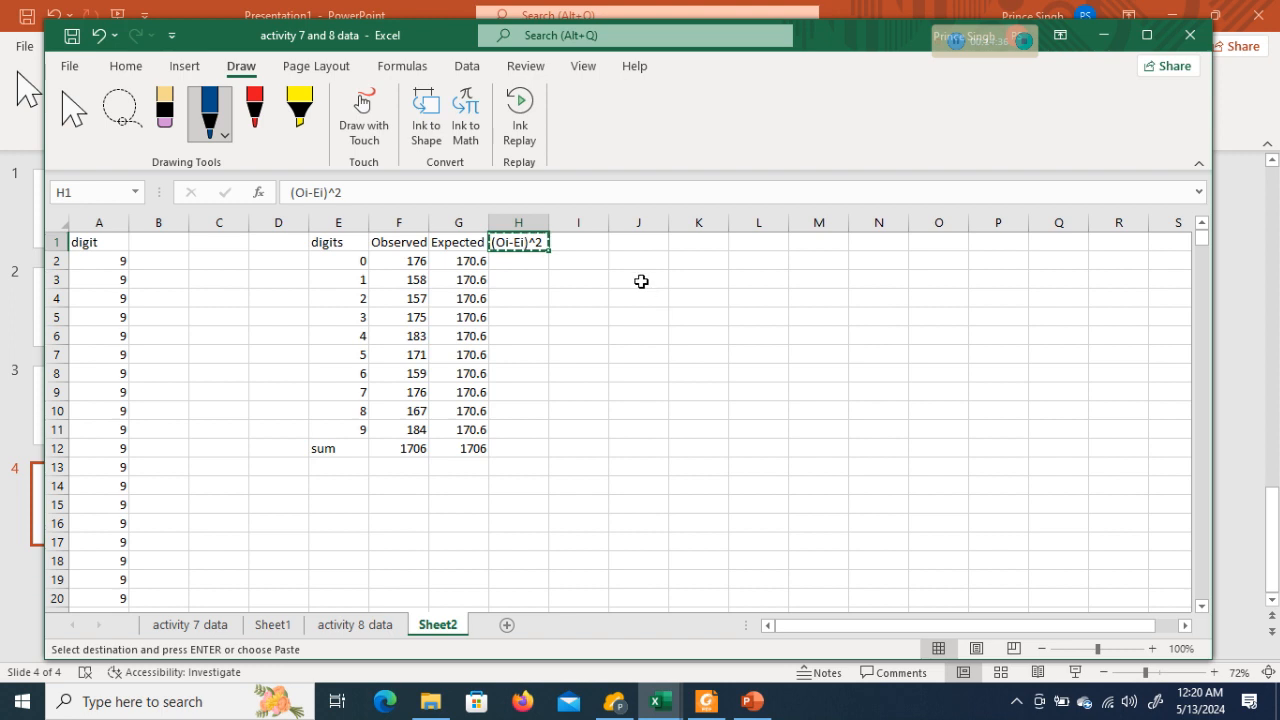
left_click(586, 243)
key("ctrl+v")
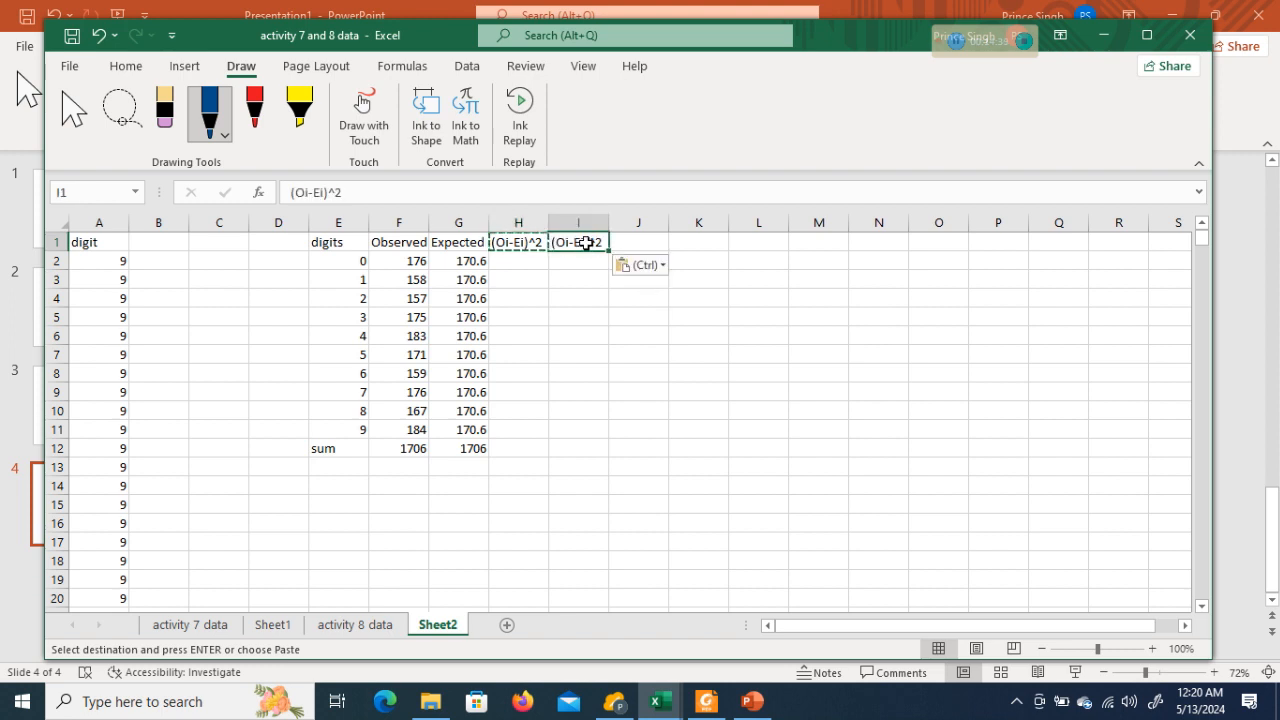
left_click(350, 195)
type("/E")
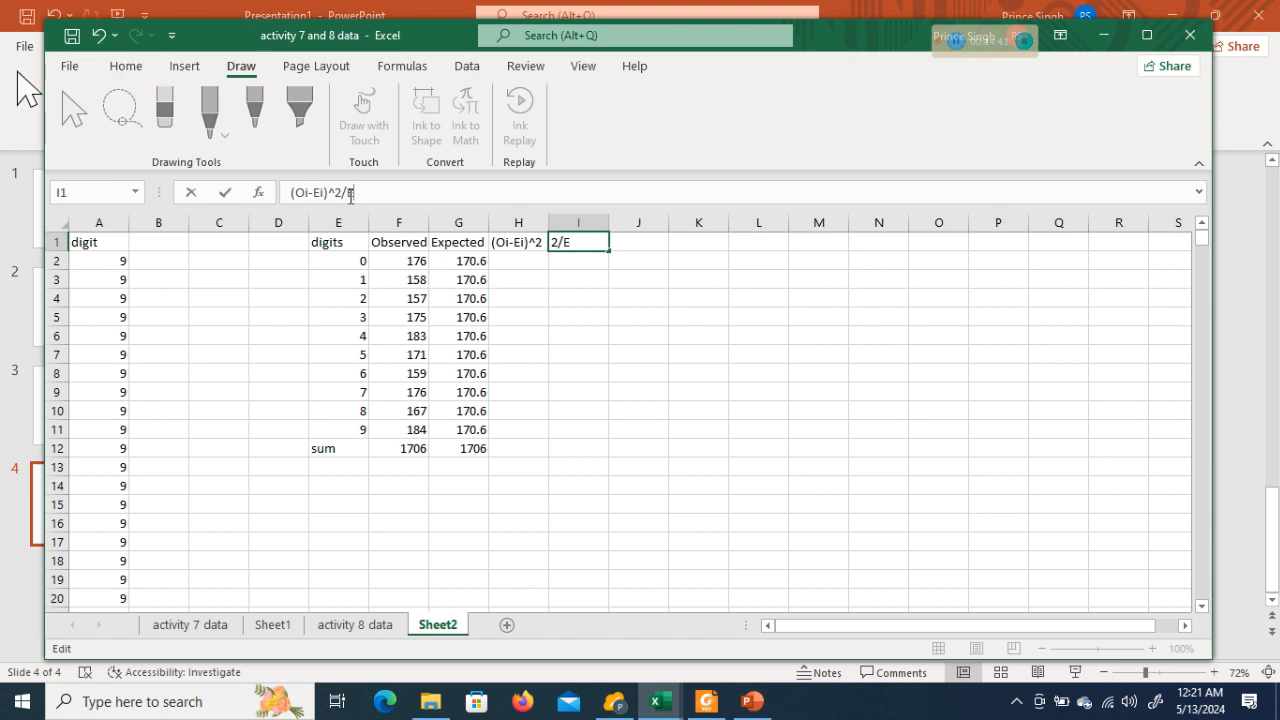
type("i")
- Compute the squared difference for digit 0 in H2 with the formula =(F2-G2)^2
left_click(509, 257)
type("=")
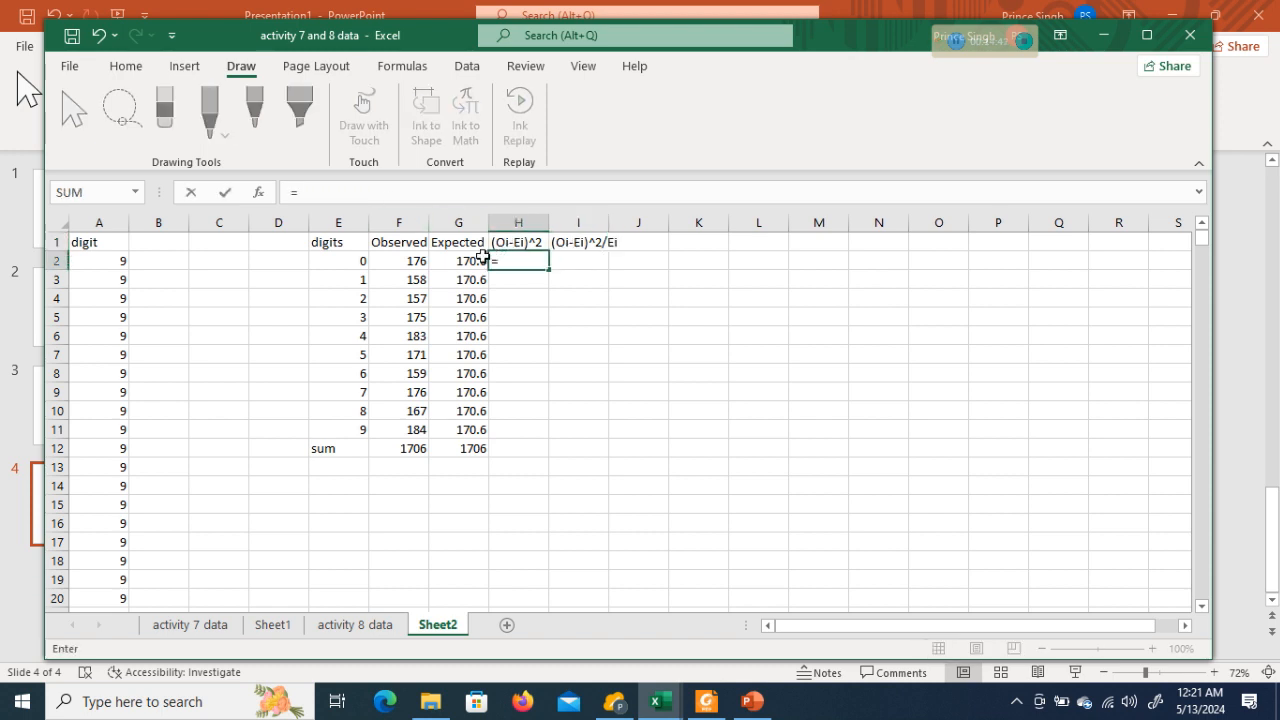
type("(")
left_click(398, 258)
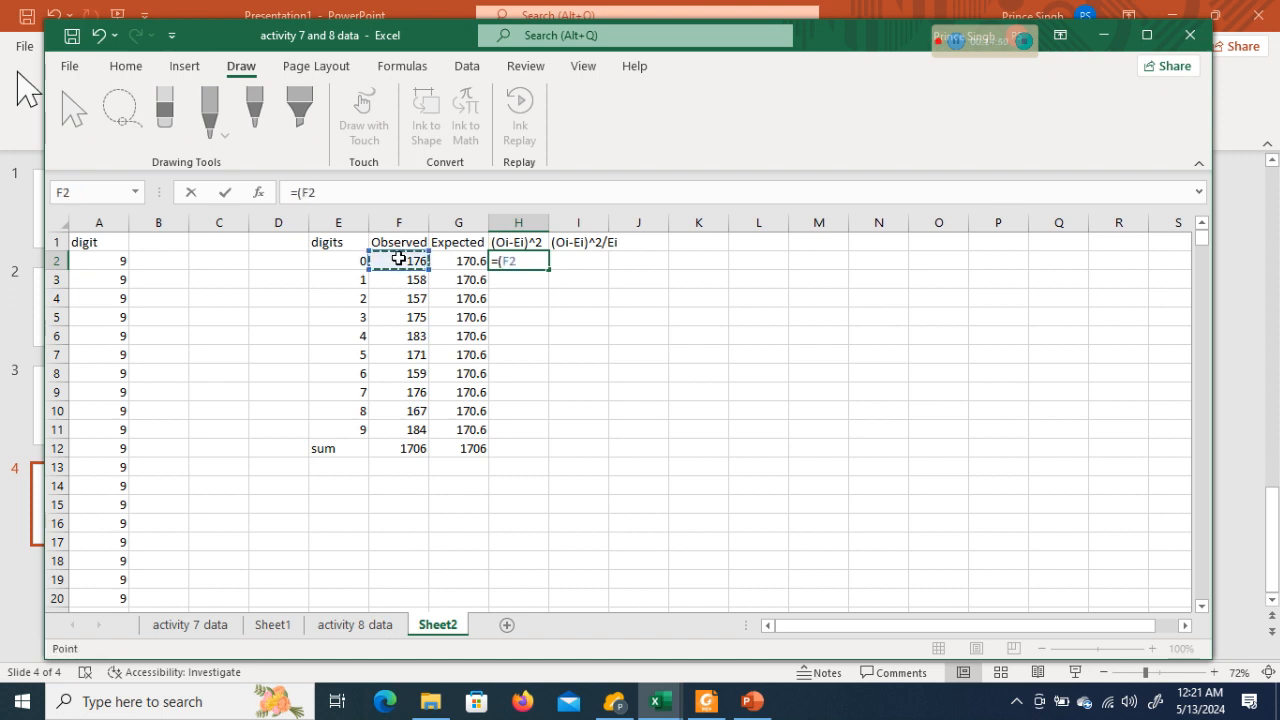
type("-")
left_click(451, 262)
type(")")
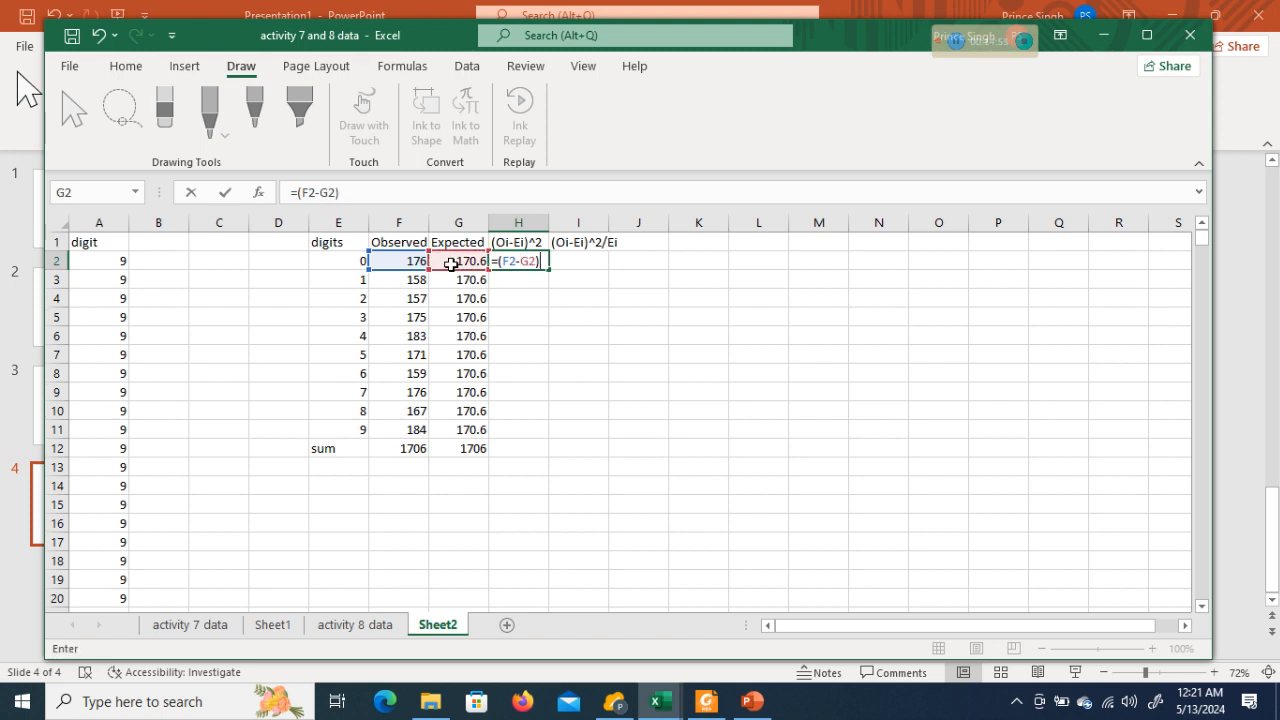
type("^2")
key("Tab")
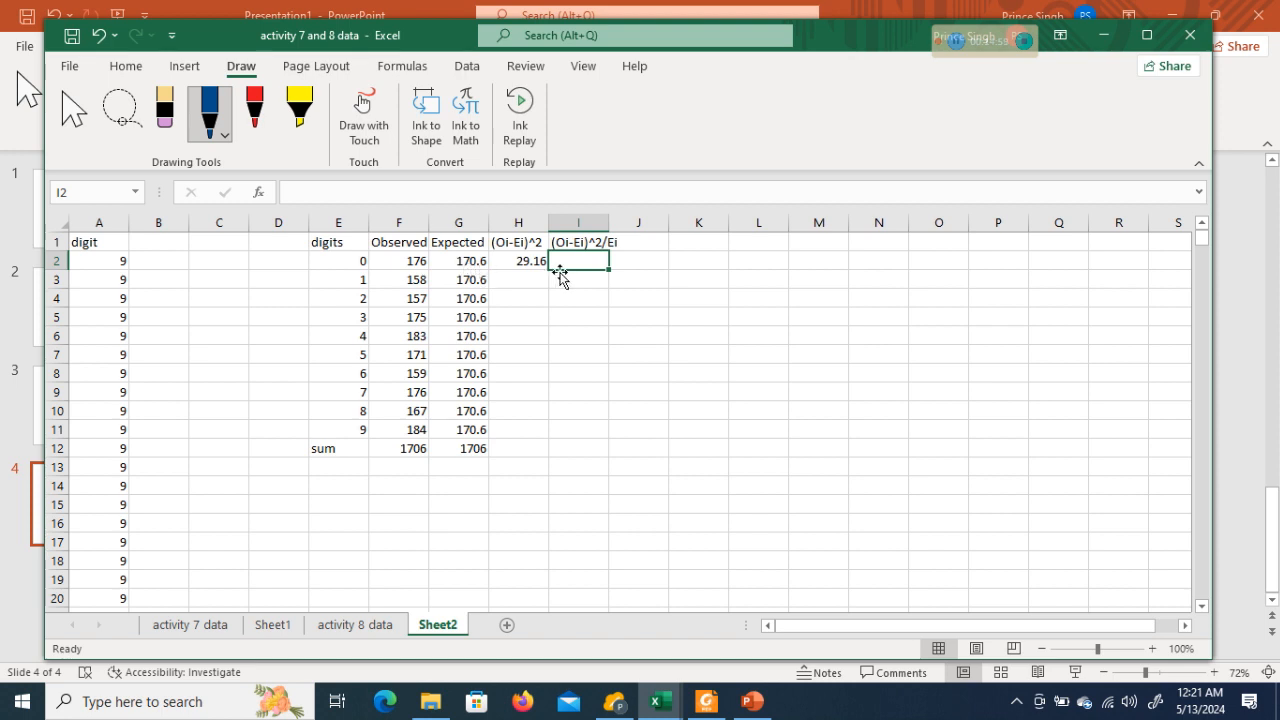
- Divide the squared difference by the expected frequency in I2 with the formula =H2/G2
type("=")
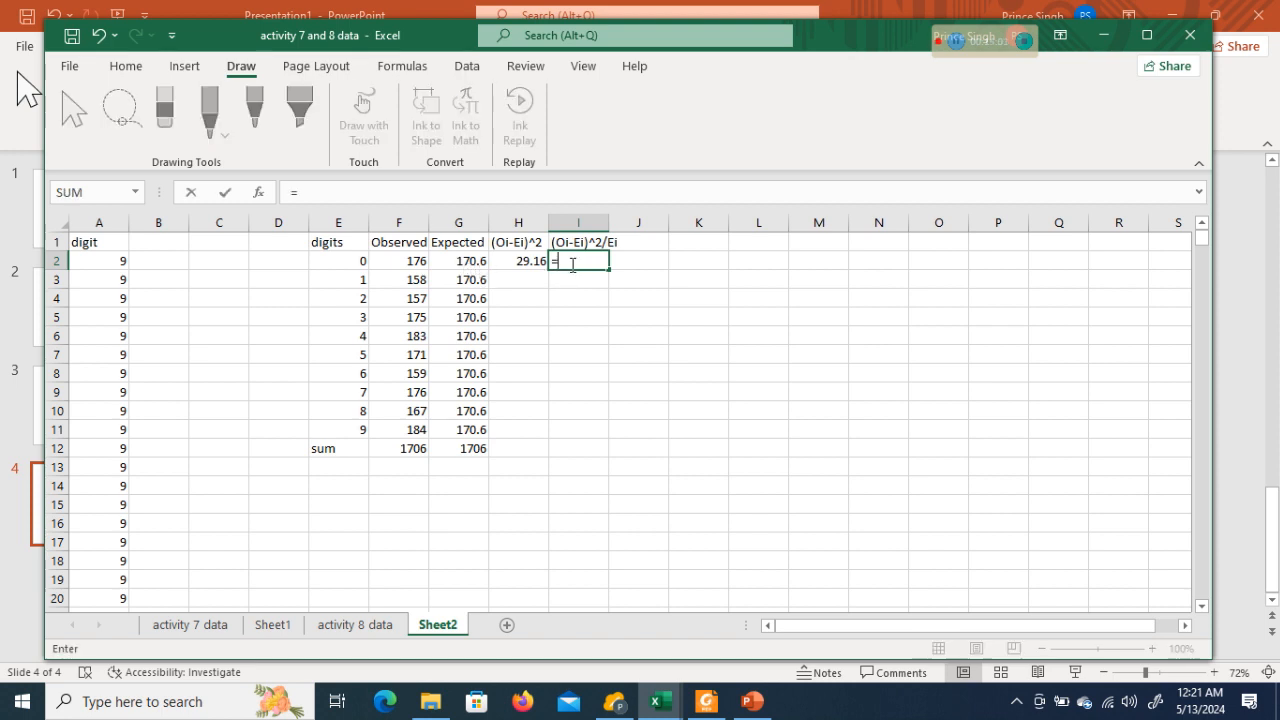
left_click(526, 259)
type("/")
left_click(474, 261)
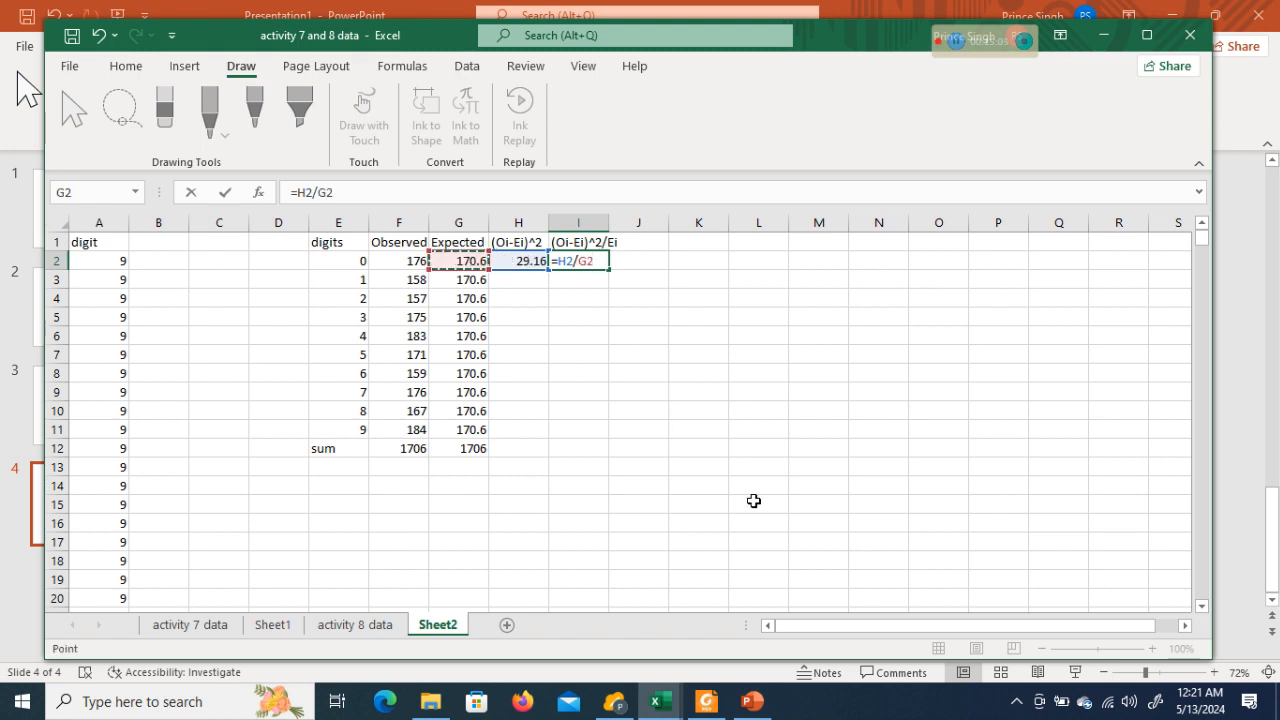
key("Tab")
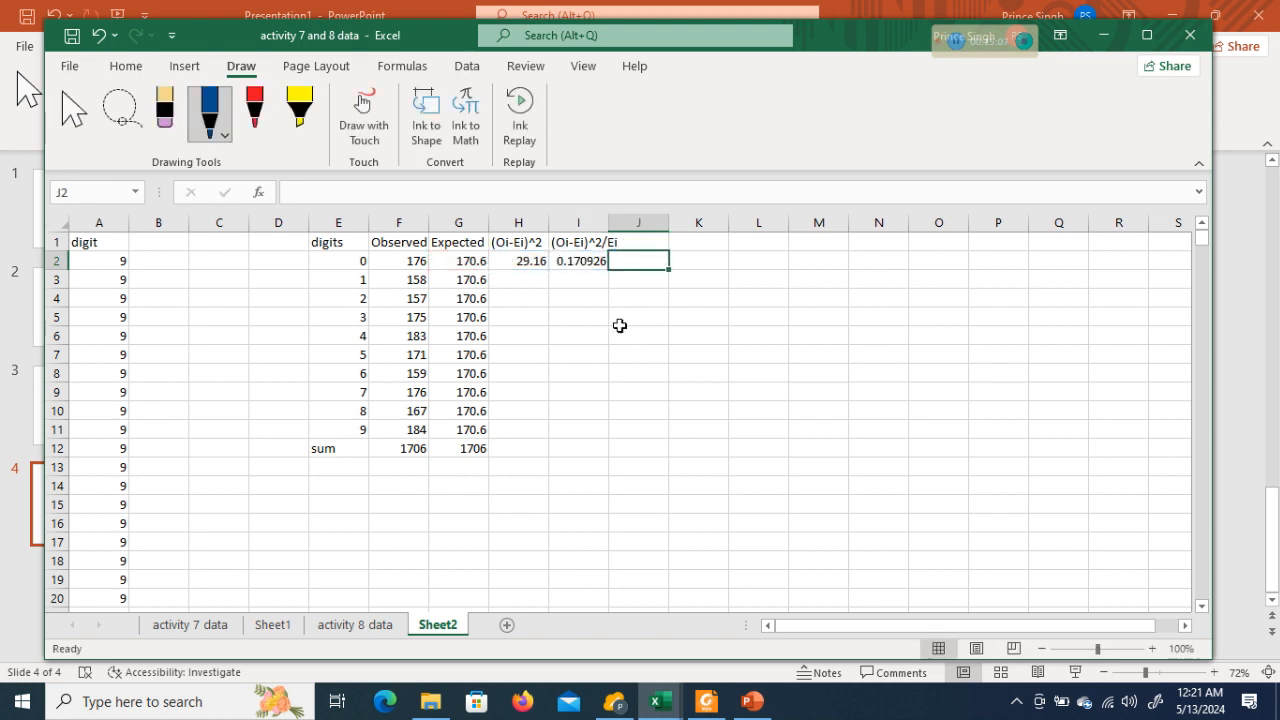
- Copy the formulas in H2 and I2 down to row 11
left_click(528, 258)
key("shift+Right")
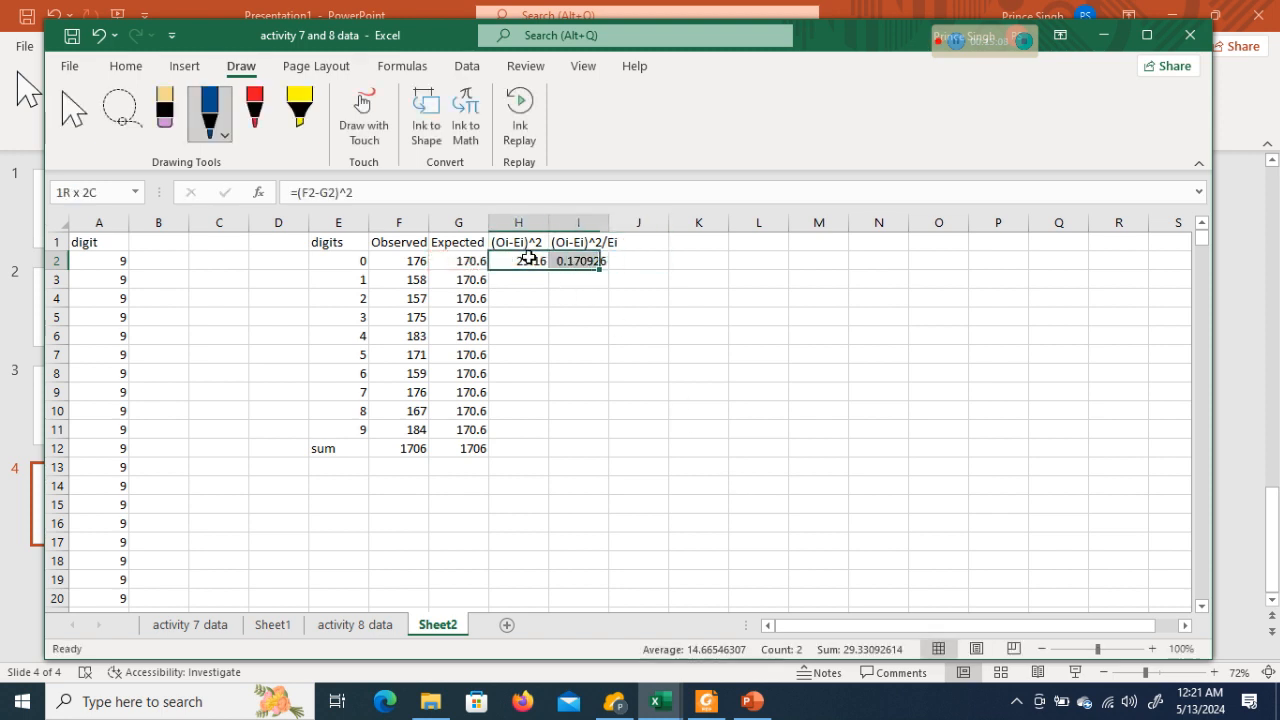
left_click_drag(608, 269, 617, 432)
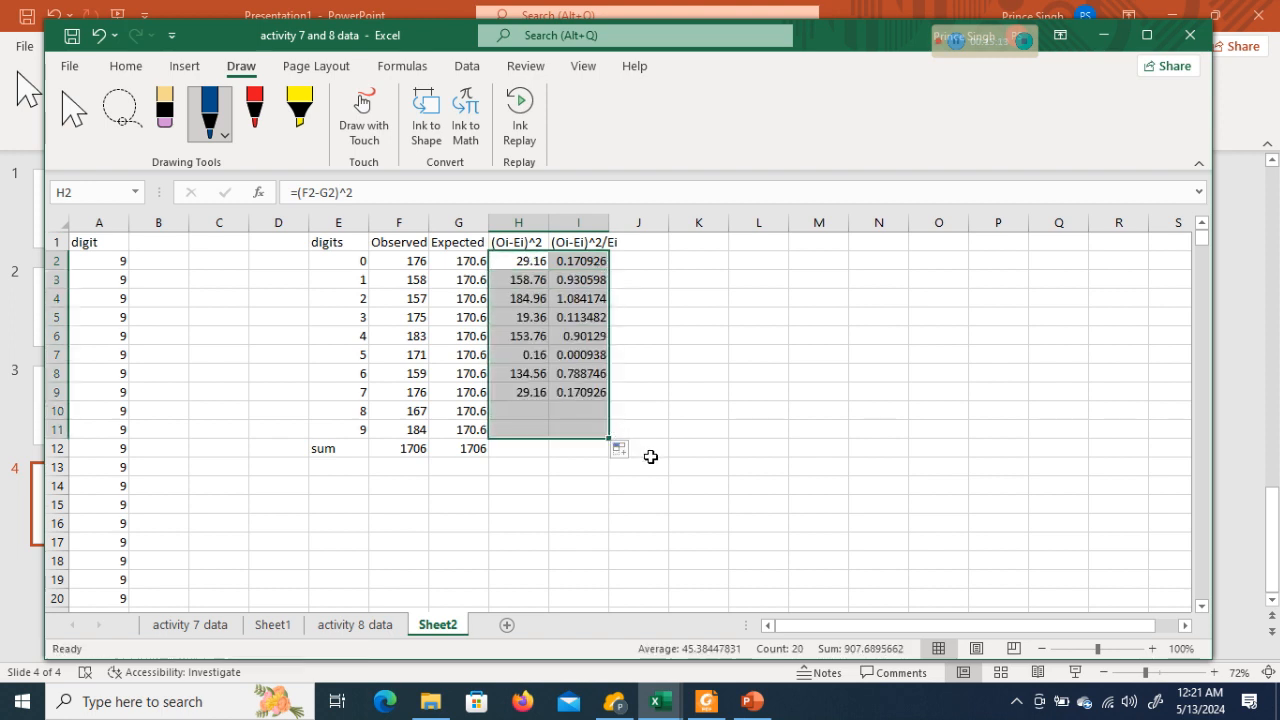
- Copy the sum formula from G12 across to H12 and I12, and select the chi-square total in I12
left_click(476, 448)
left_click_drag(492, 457, 595, 447)
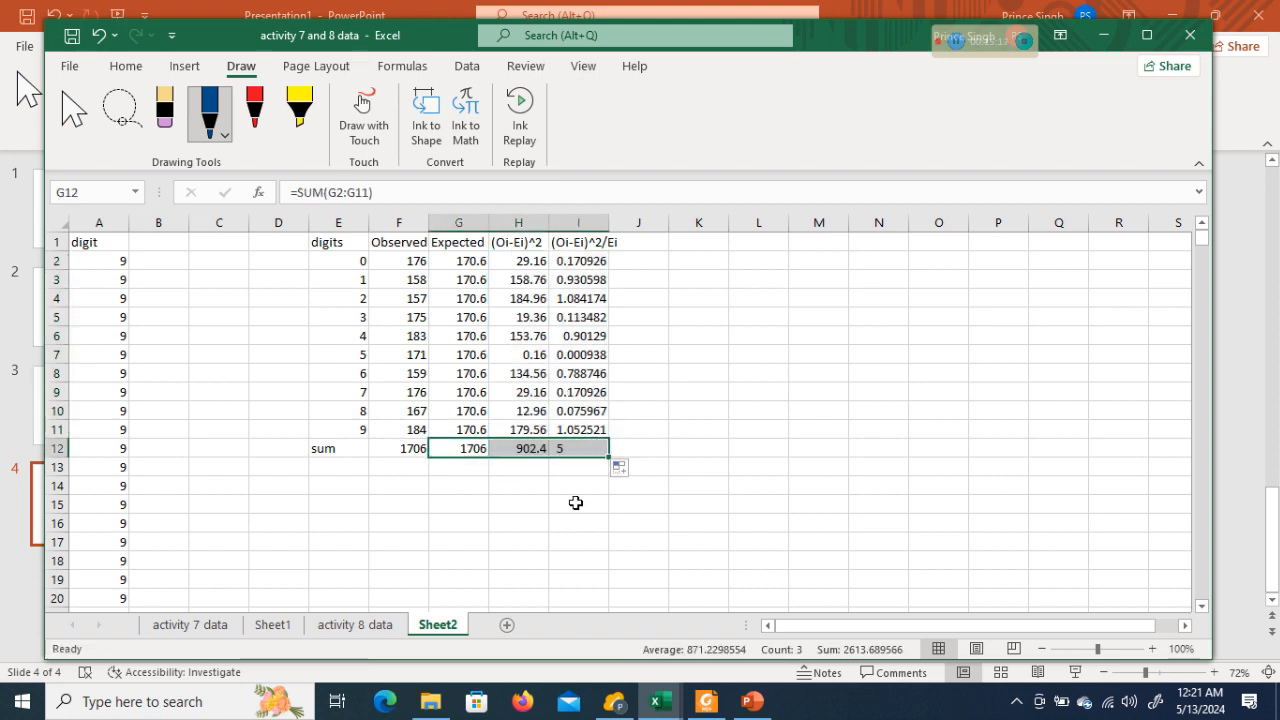
left_click(586, 449)
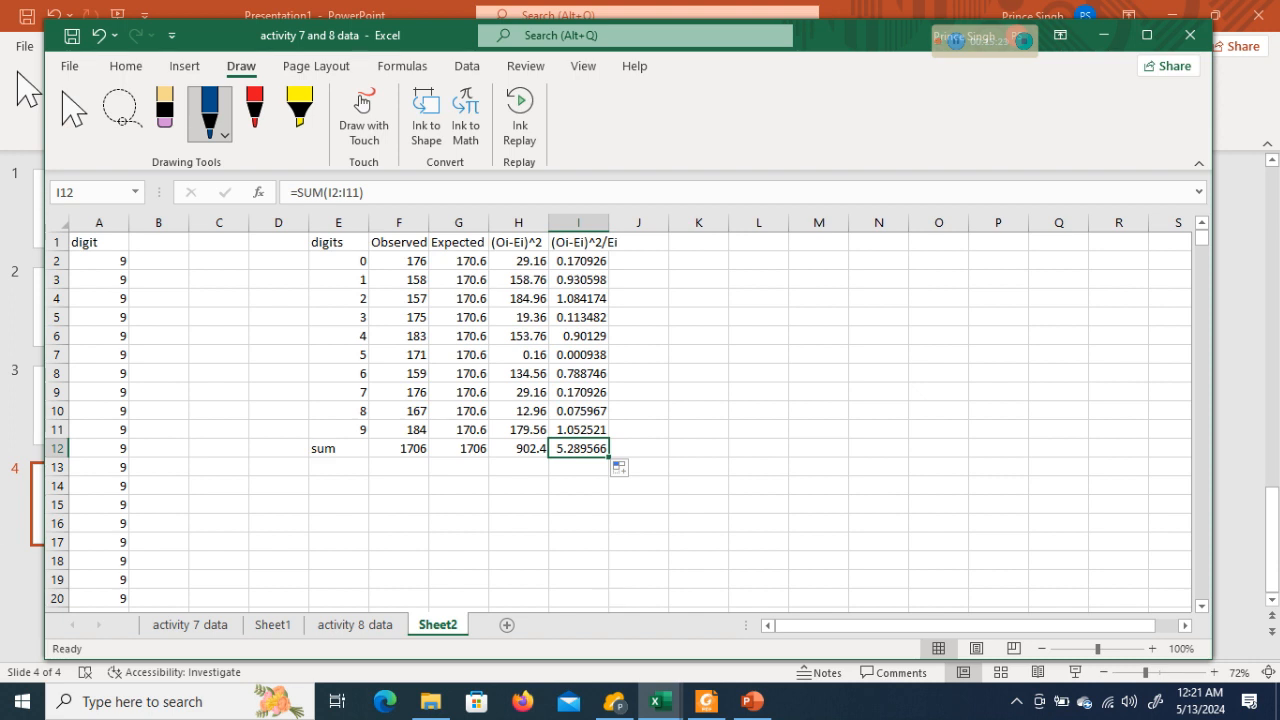
- Handwrite χ² = Σ(Oi−Ei)²/Ei = 5.28956 in blue ink beside the frequency table
mouse_move(684, 334)
left_mouse_down()
mouse_move(688, 352)
mouse_move(711, 328)
mouse_move(751, 334)
left_mouse_up()
left_click_drag(759, 324, 762, 333)
left_click(765, 328)
left_click_drag(767, 328, 796, 336)
mouse_move(798, 314)
left_mouse_down()
mouse_move(796, 339)
mouse_move(741, 389)
mouse_move(771, 386)
left_mouse_up()
left_click(757, 386)
left_click_drag(780, 373, 795, 379)
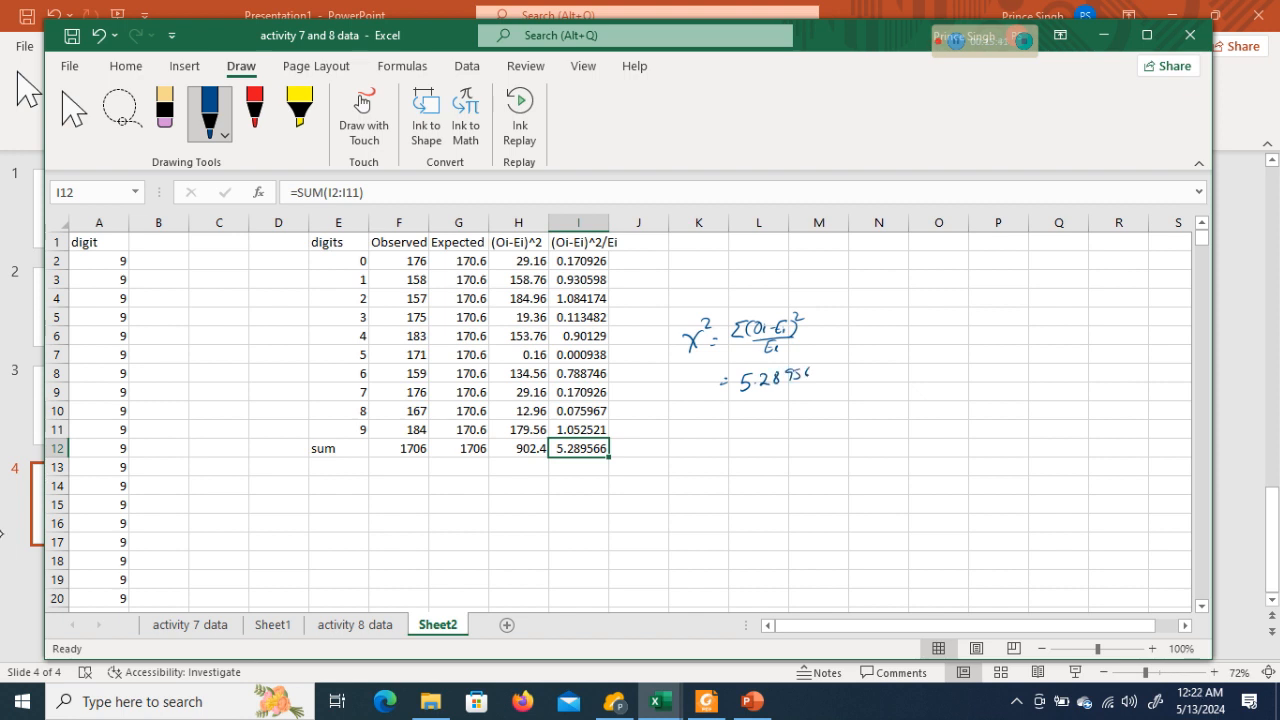
- Switch to the PowerPoint slide, handwrite = 5.28956 below the test statistic formula, and circle it and the interval 2.7 ≤ χ² ≤ 19.023
left_click(763, 716)
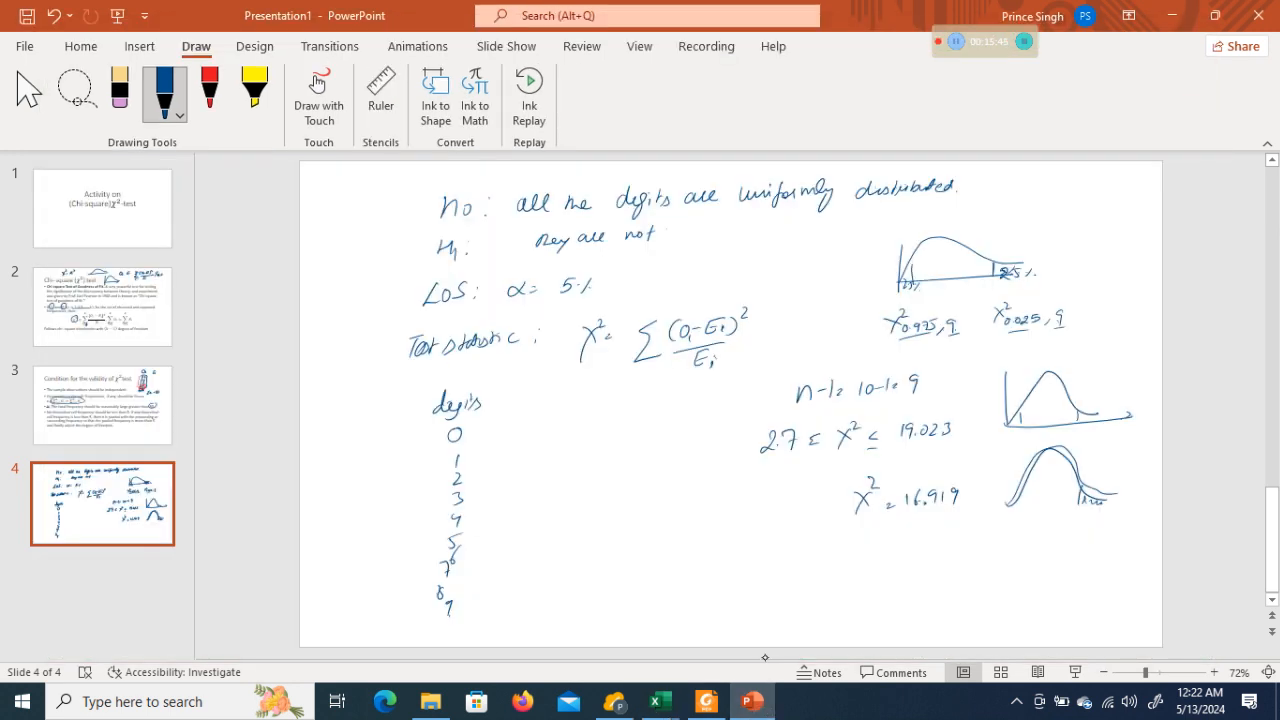
left_click_drag(601, 408, 610, 413)
mouse_move(623, 401)
left_mouse_down()
mouse_move(624, 419)
mouse_move(632, 400)
left_mouse_up()
mouse_move(658, 701)
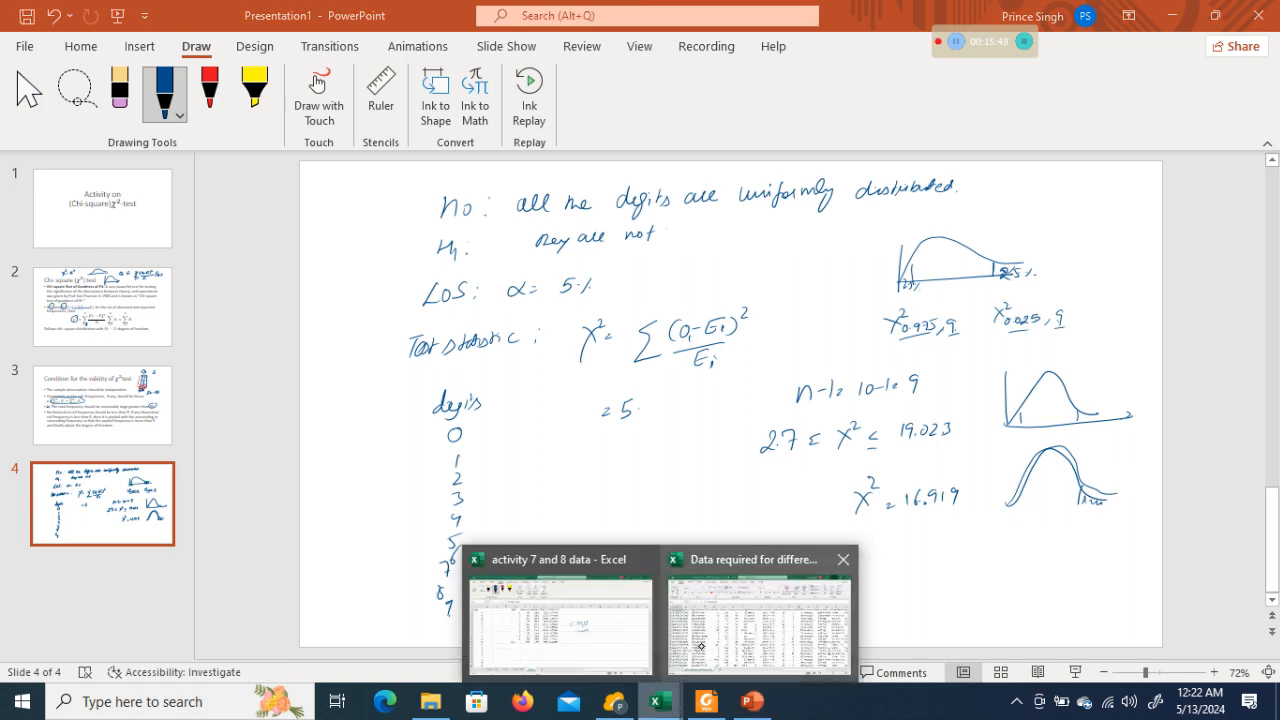
left_click(624, 646)
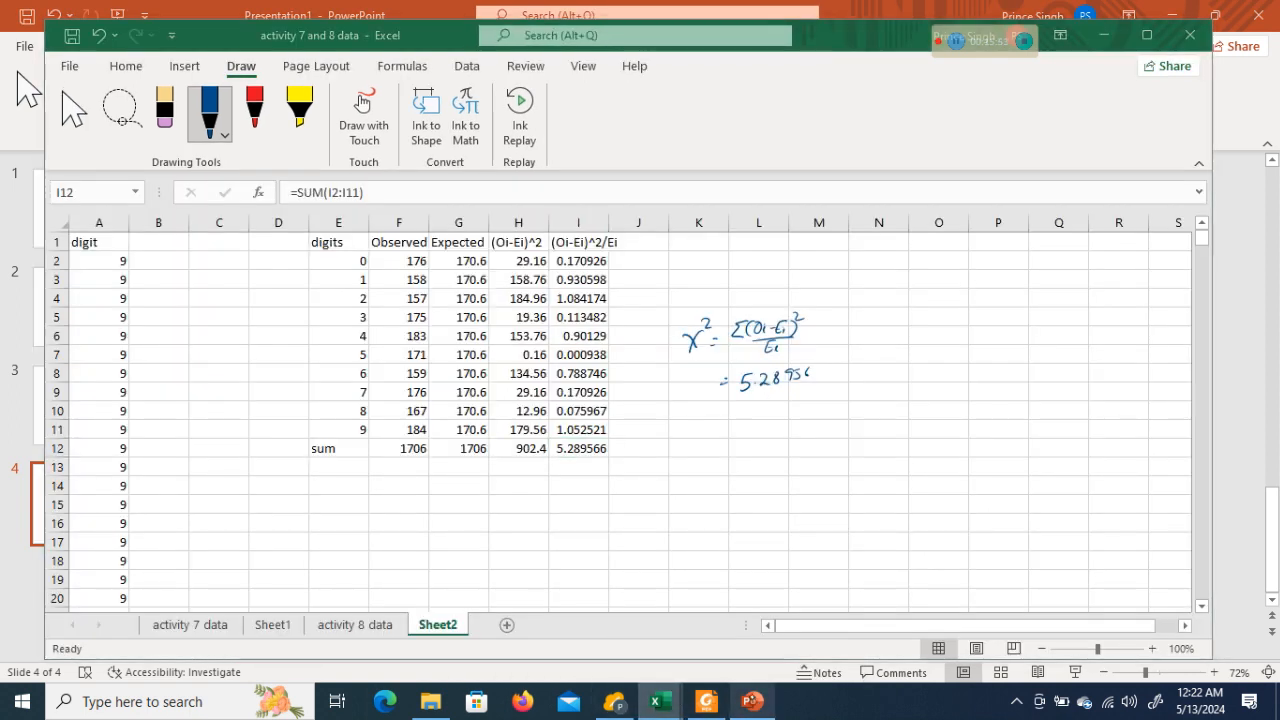
left_click(752, 701)
mouse_move(639, 401)
left_mouse_down()
mouse_move(646, 413)
mouse_move(688, 390)
left_mouse_up()
mouse_move(697, 387)
left_mouse_down()
mouse_move(692, 399)
mouse_move(604, 392)
mouse_move(716, 386)
left_mouse_up()
mouse_move(890, 415)
left_mouse_down()
mouse_move(754, 432)
mouse_move(884, 466)
mouse_move(966, 424)
mouse_move(872, 406)
left_mouse_up()
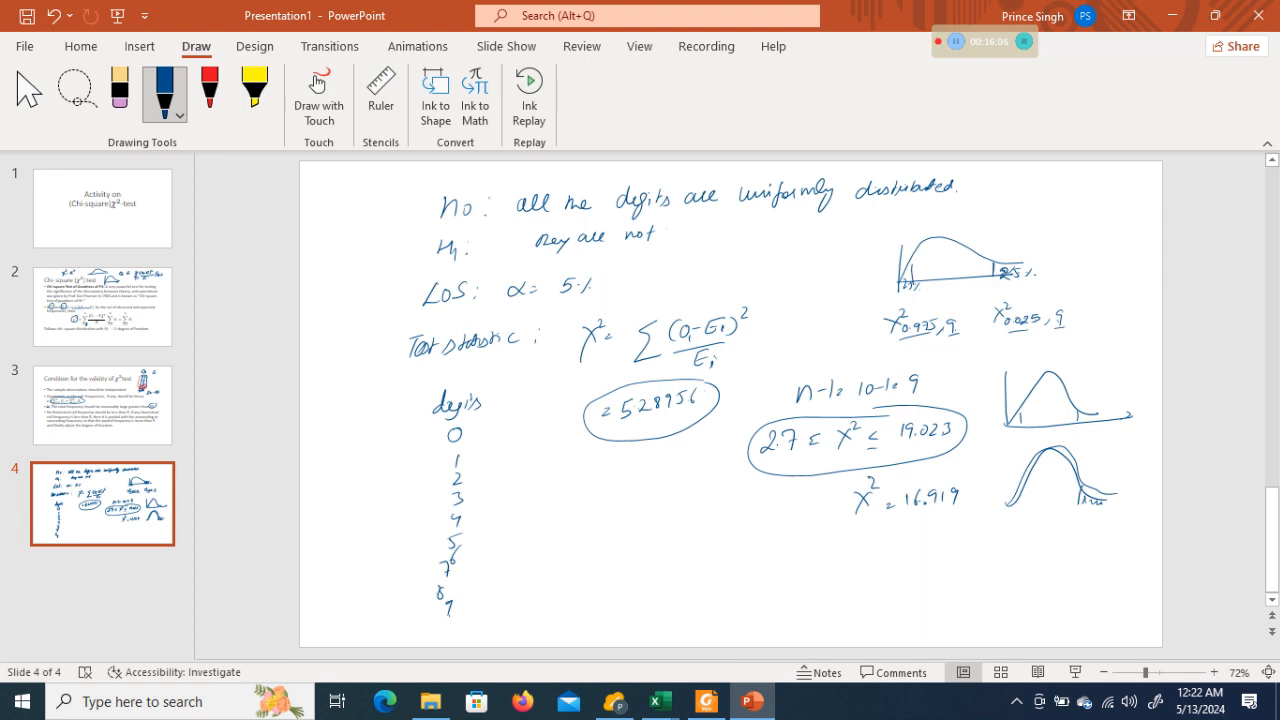
- Handwrite the comparison 2.7 ≤ χ²cal ≤ 19.023 below the circled test statistic
mouse_move(550, 495)
left_mouse_down()
mouse_move(567, 521)
mouse_move(553, 523)
left_mouse_up()
mouse_move(564, 481)
left_mouse_down()
mouse_move(575, 520)
mouse_move(590, 515)
mouse_move(533, 514)
mouse_move(499, 538)
left_mouse_up()
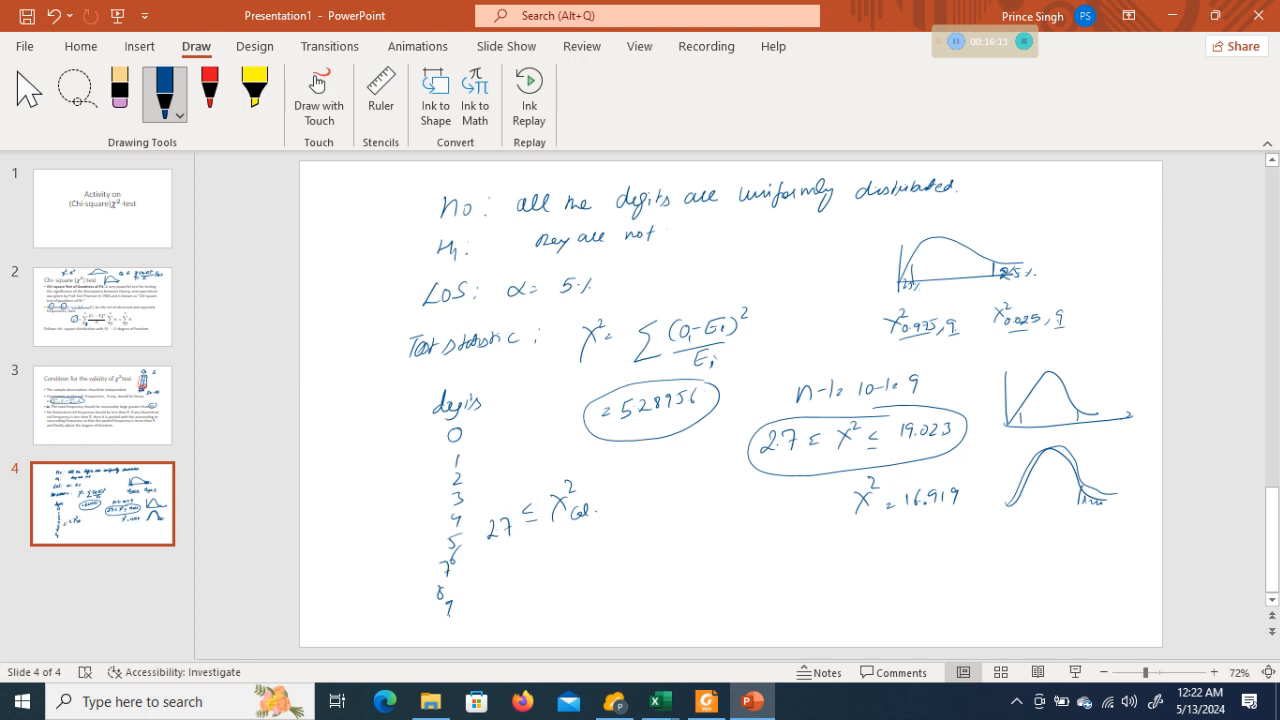
left_click_drag(642, 475, 655, 486)
left_click_drag(663, 475, 684, 486)
- Handwrite the conclusion "Null hypothesis accepted" beneath the comparison
mouse_move(540, 560)
left_mouse_down()
mouse_move(630, 538)
mouse_move(648, 546)
left_mouse_up()
mouse_move(662, 530)
left_mouse_down()
mouse_move(672, 545)
mouse_move(688, 528)
mouse_move(694, 540)
mouse_move(702, 526)
mouse_move(800, 514)
left_mouse_up()
left_click_drag(794, 518, 806, 506)
left_click(806, 518)
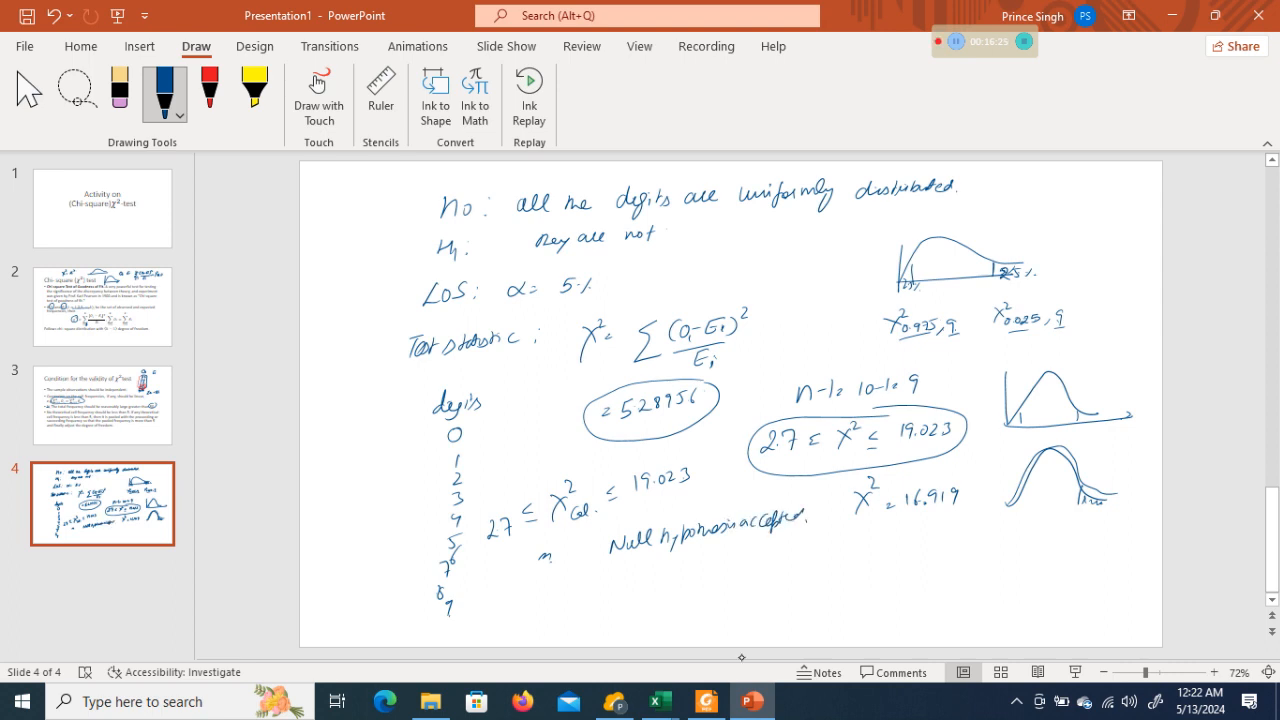
- Shade the central areas of the upper two distribution curves, label the top one "acceptance", and tick the null hypothesis statement
mouse_move(1032, 412)
left_mouse_down()
mouse_move(1042, 390)
mouse_move(1066, 404)
left_mouse_up()
left_click_drag(922, 276, 938, 258)
left_click_drag(946, 276, 964, 258)
left_click_drag(880, 280, 906, 274)
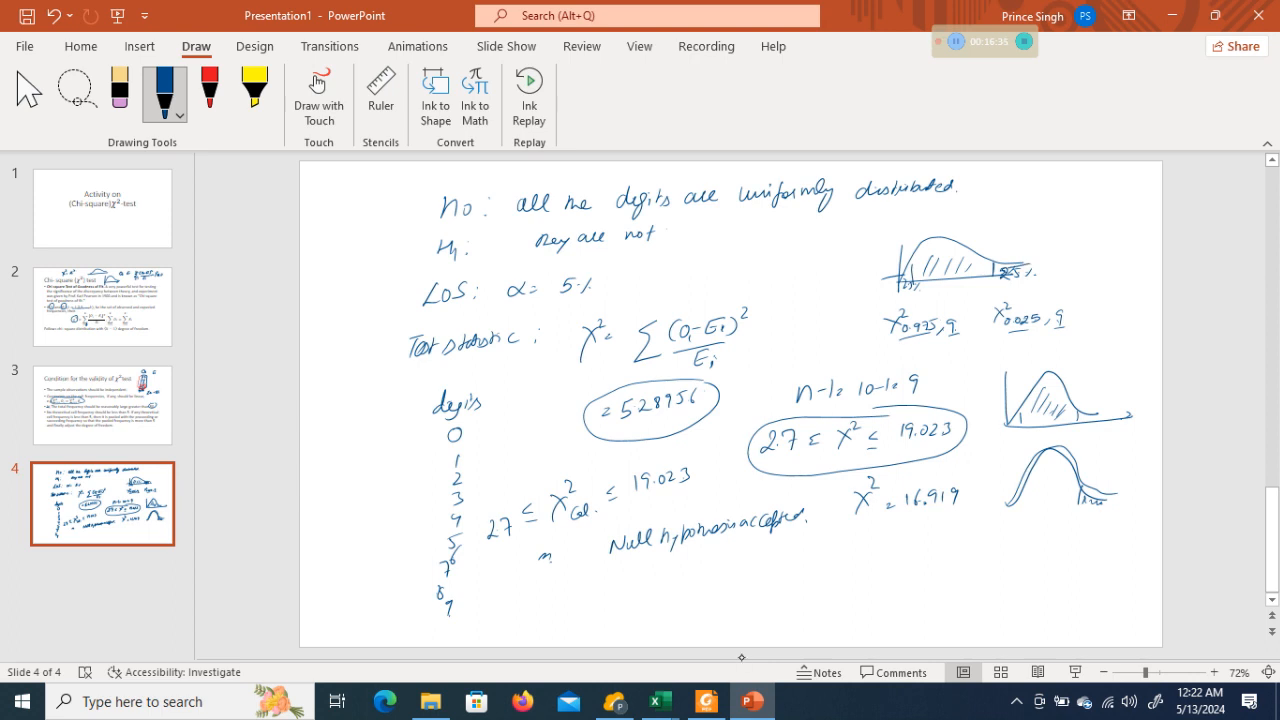
mouse_move(952, 256)
left_mouse_down()
mouse_move(964, 230)
mouse_move(1044, 210)
left_mouse_up()
left_click_drag(856, 226, 958, 184)
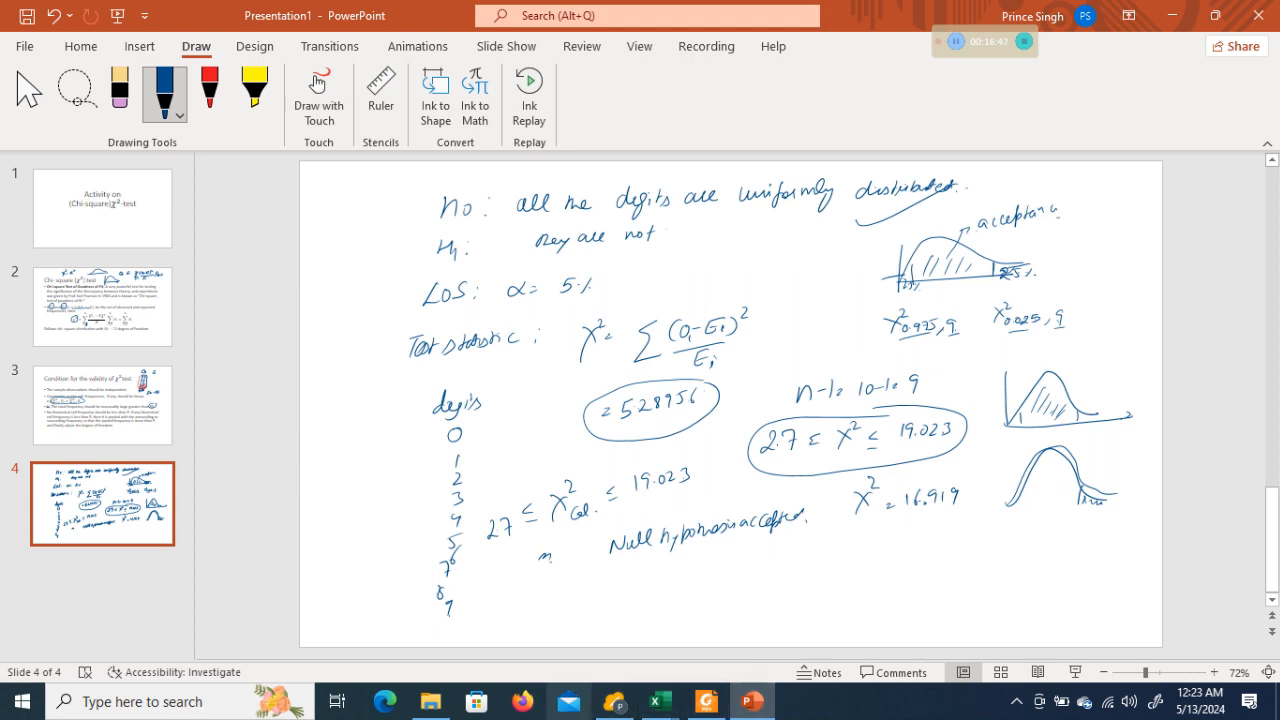
- Switch to the activity 7 and 8 data workbook in Excel and start a CHISQ.TEST formula in N5 with actual range F2:F11
mouse_move(665, 708)
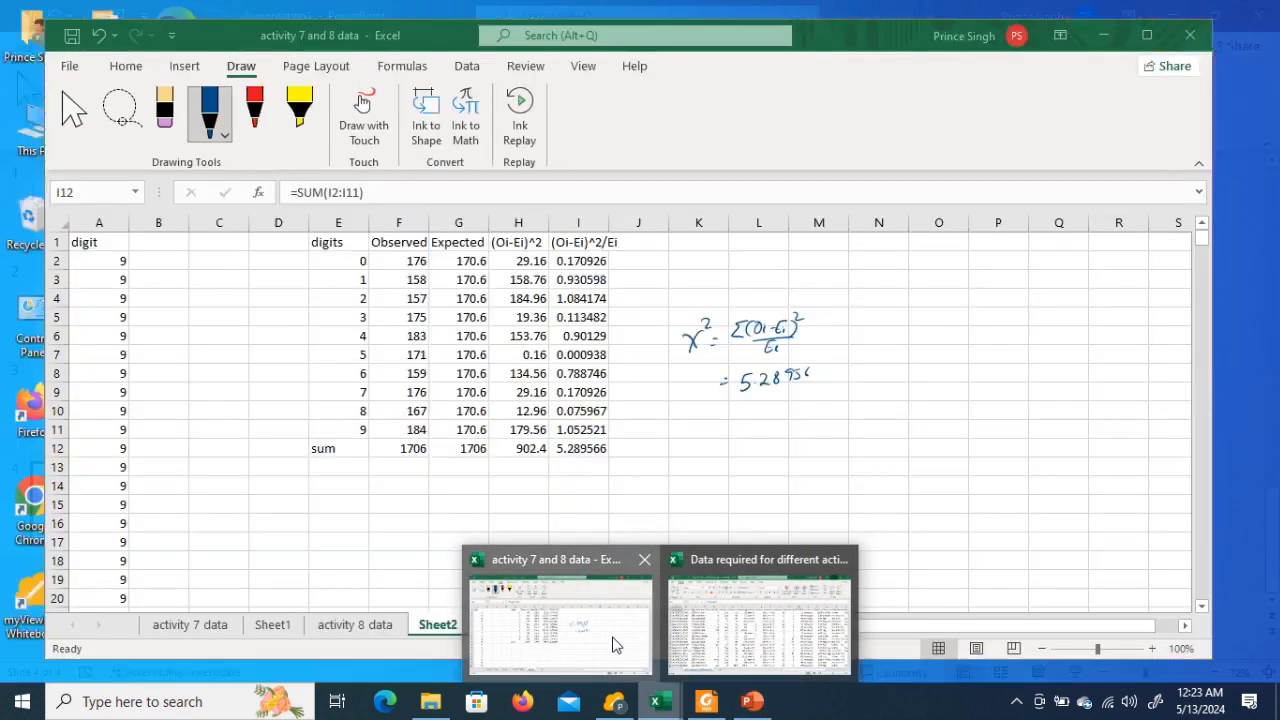
left_click(611, 646)
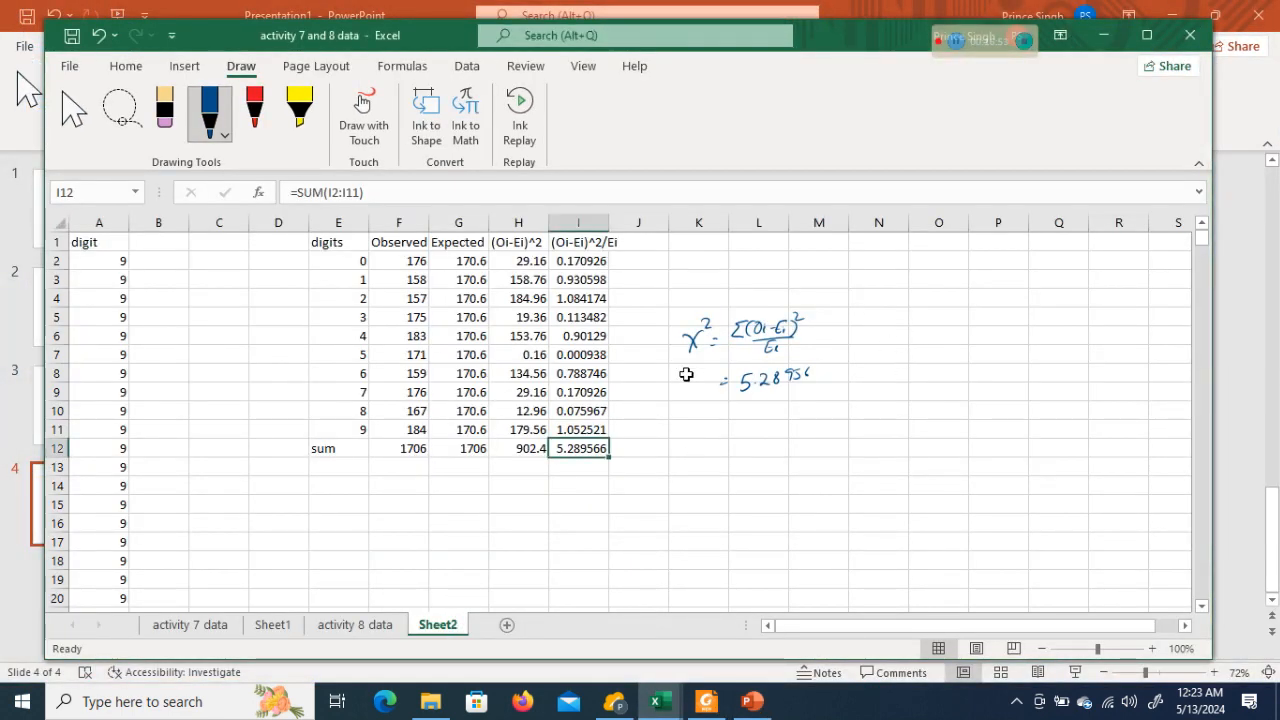
left_click(885, 316)
type("=")
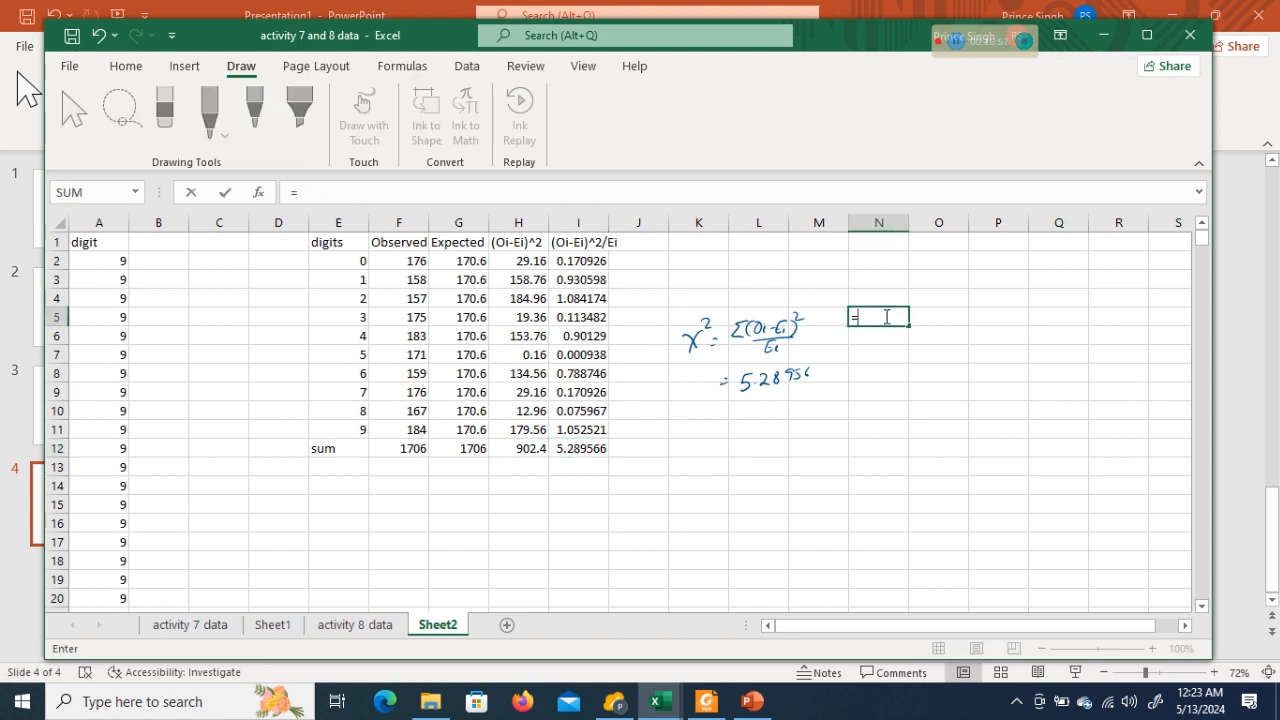
type("chi")
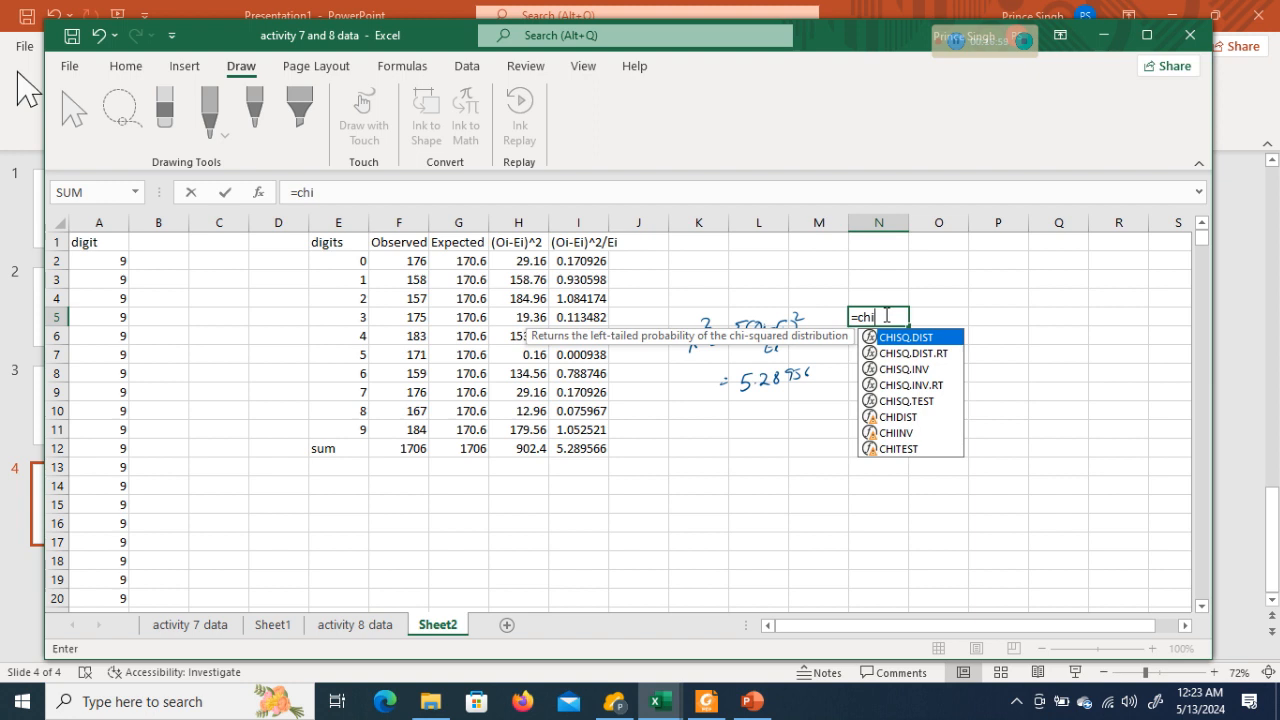
double_click(926, 401)
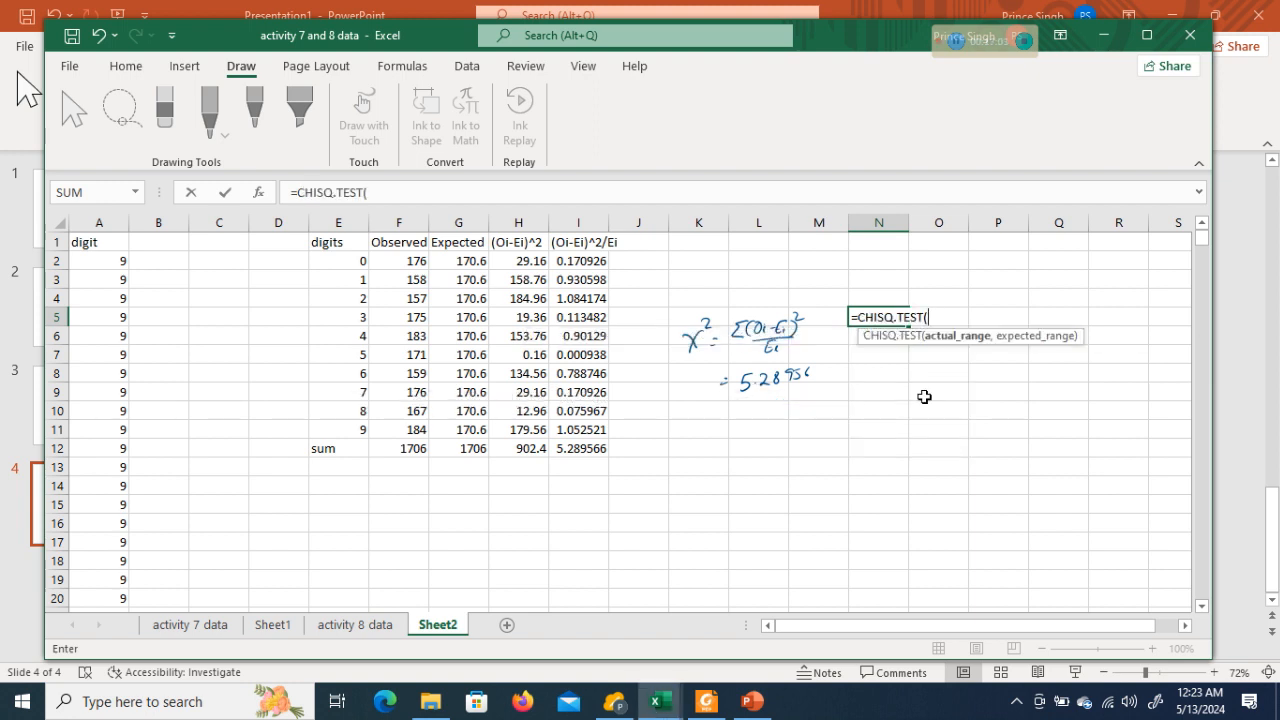
left_click(392, 258)
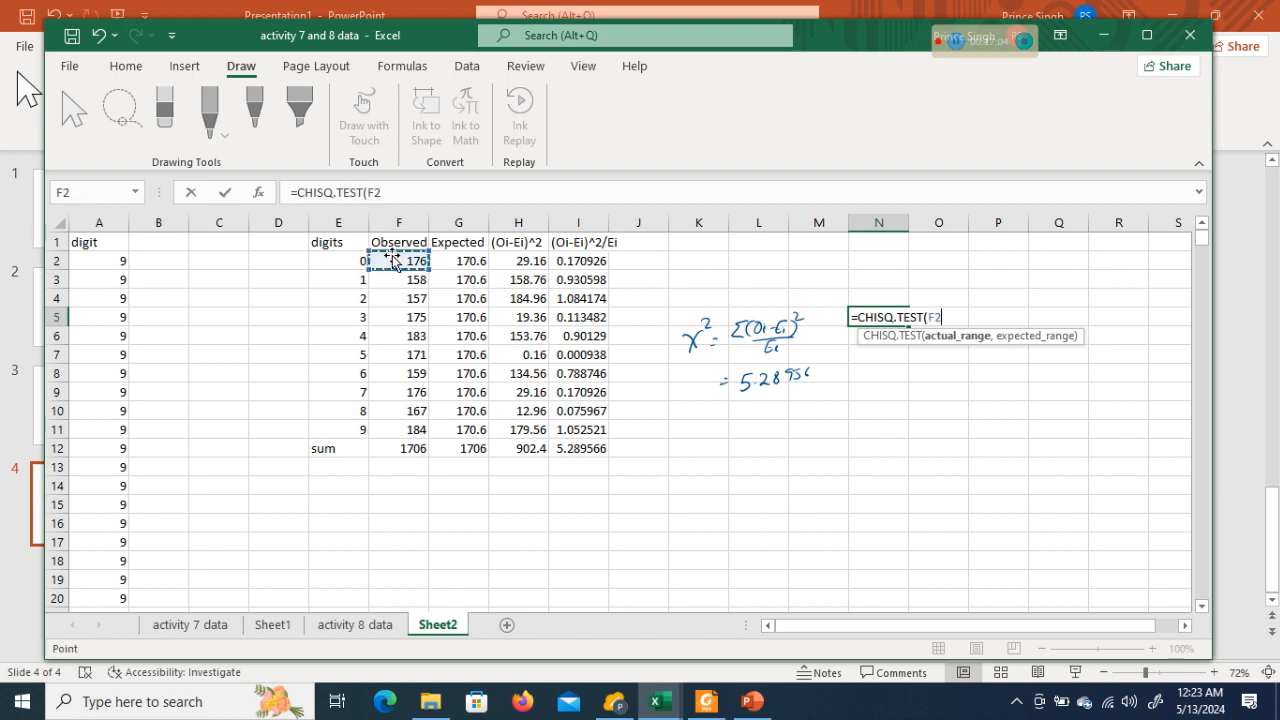
key("ctrl+shift+Down")
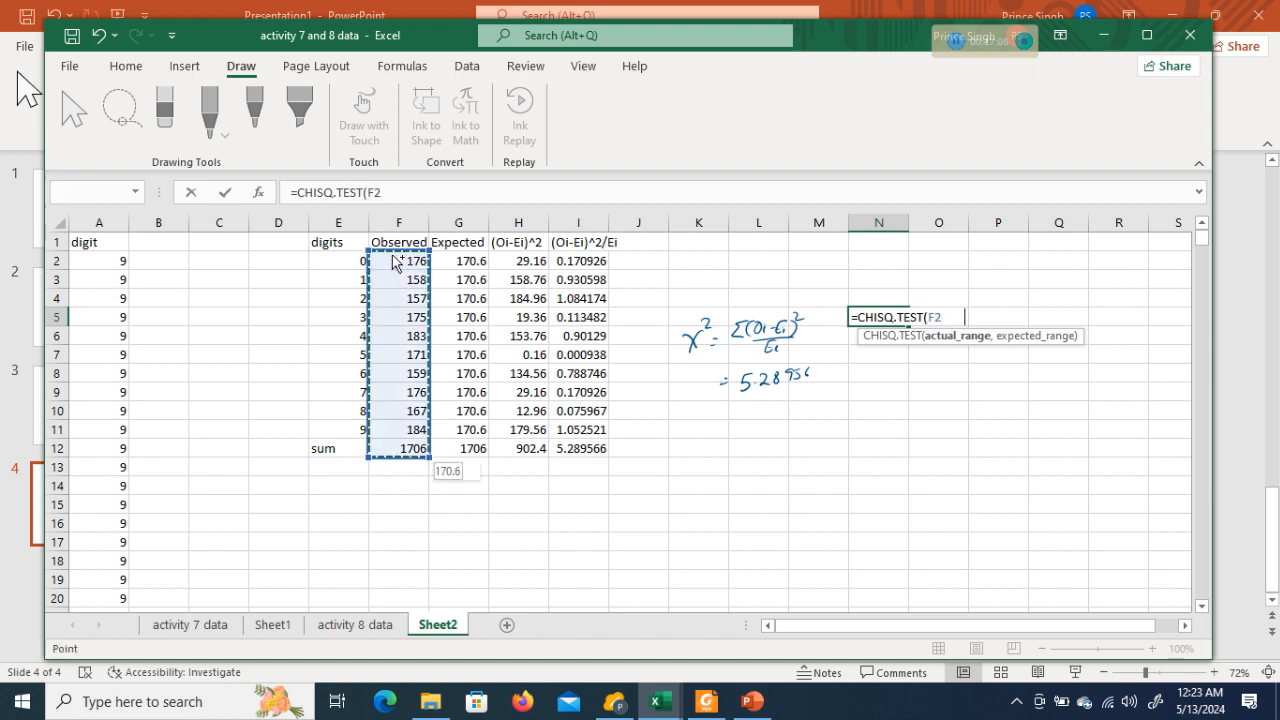
left_click(409, 193)
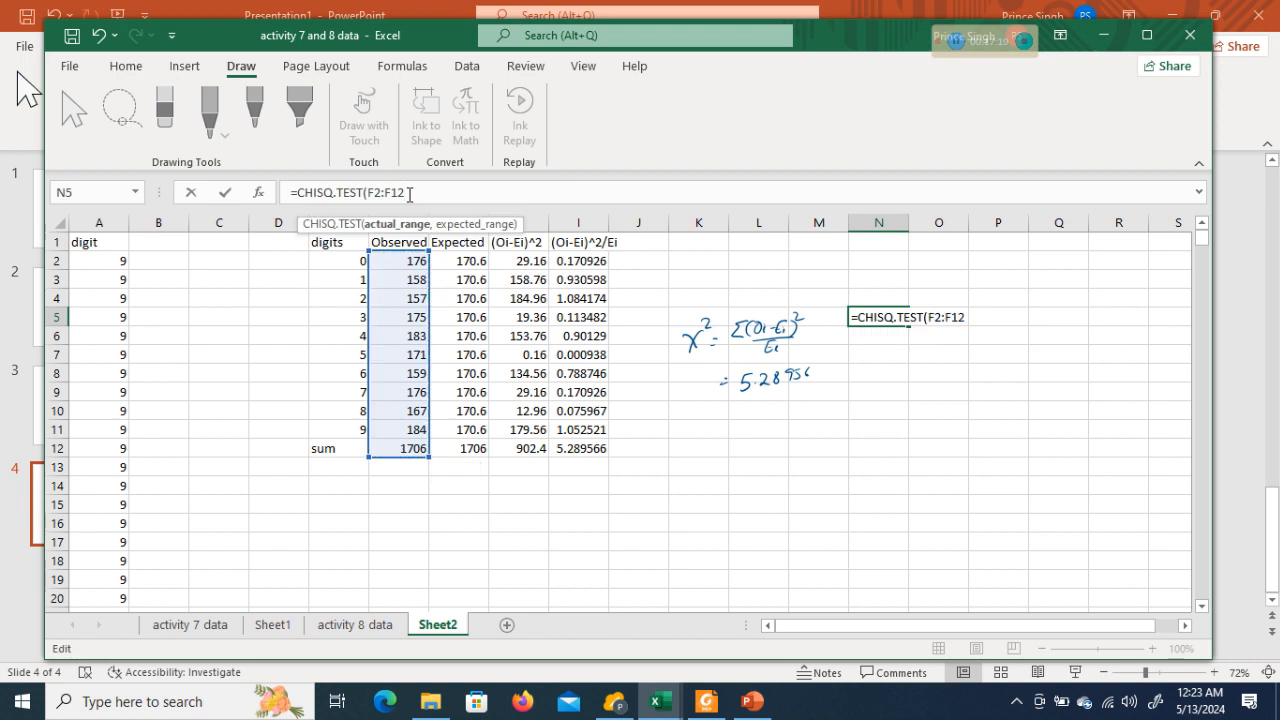
key("BackSpace")
type("1")
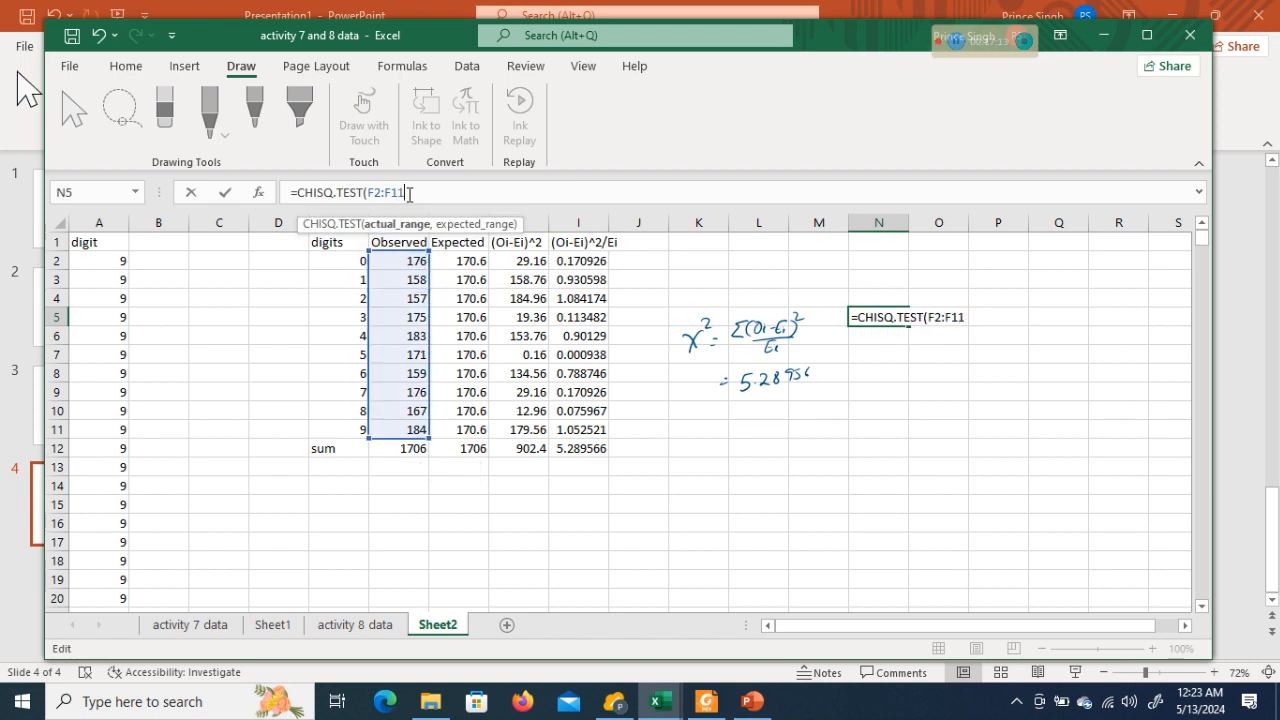
- Complete the formula in N5 with the expected range, giving =CHISQ.TEST(F2:F11,G2:G11)
type(",")
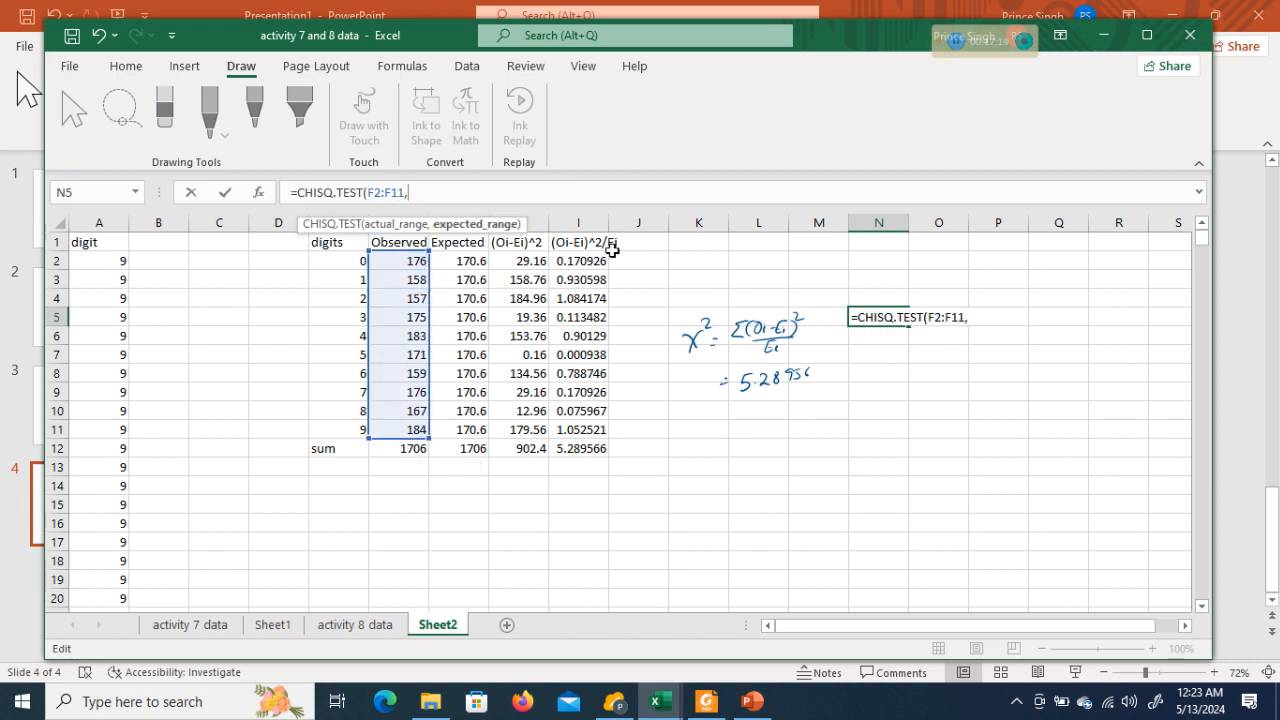
left_click(472, 260)
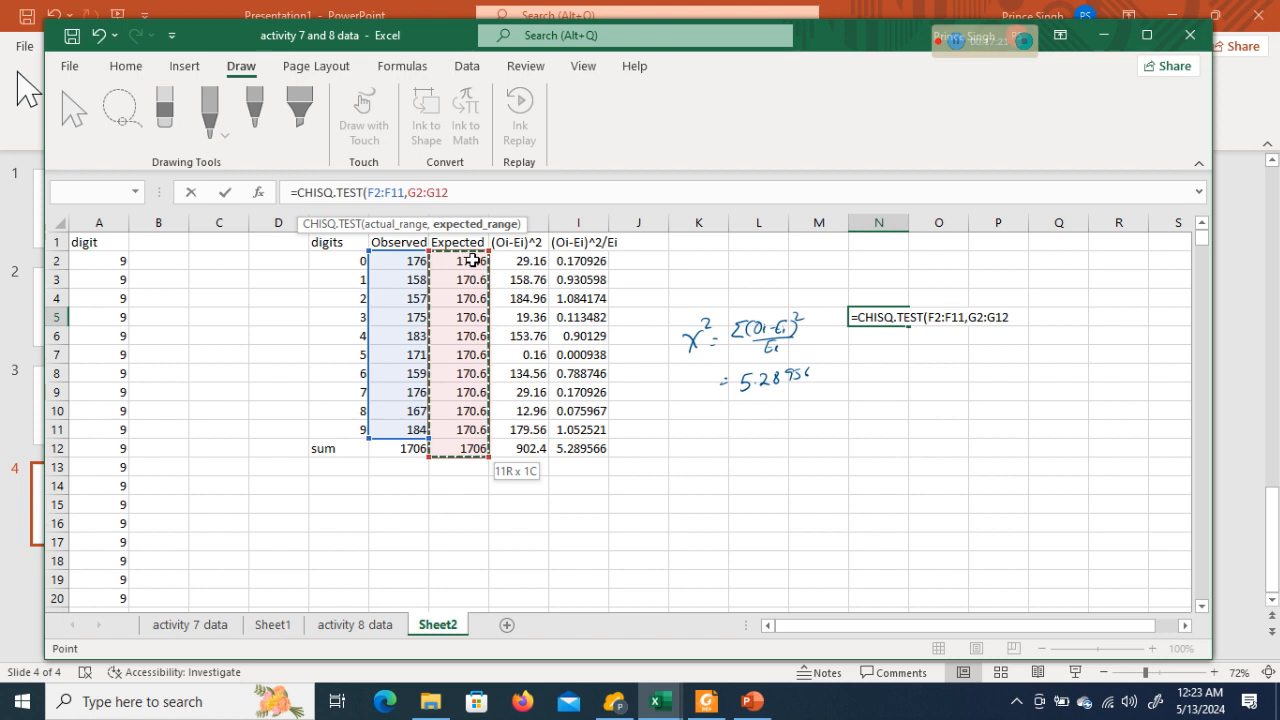
key("BackSpace")
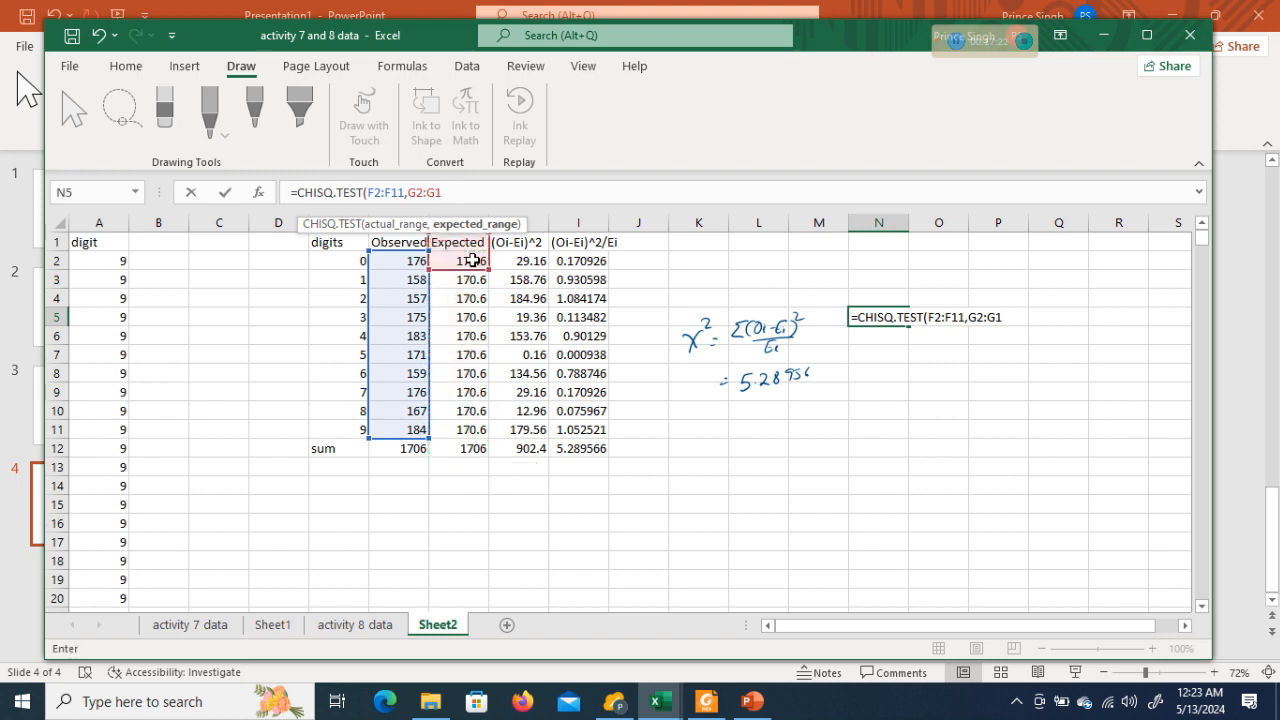
type("1")
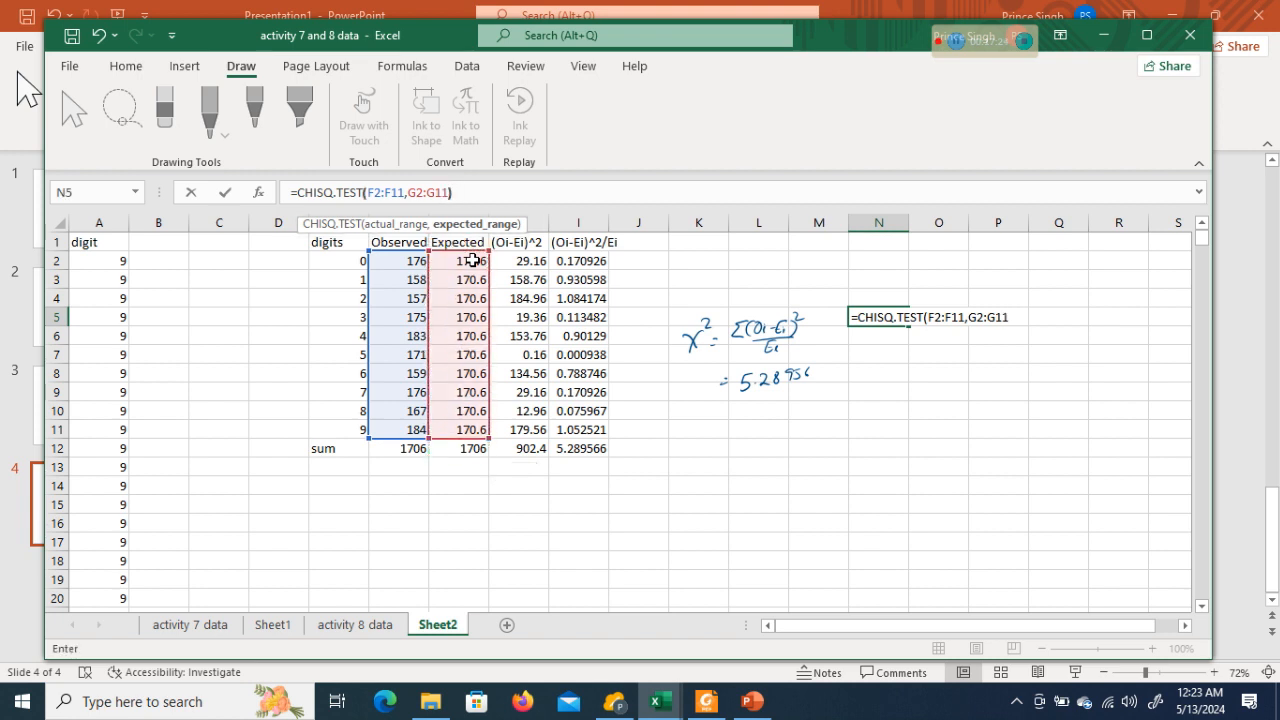
key("Tab")
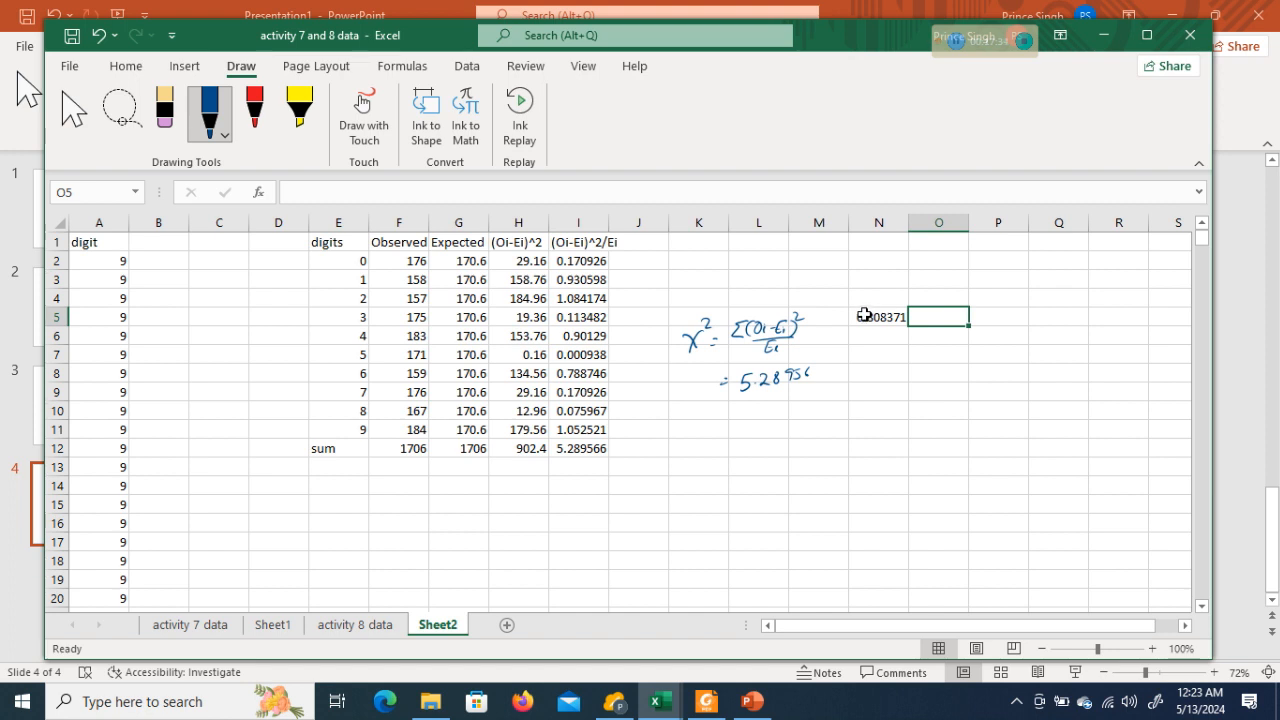
- Handwrite P(χ² > χ²cal) = 0.808371 above the p-value in N5
mouse_move(830, 270)
left_mouse_down()
mouse_move(826, 298)
mouse_move(866, 276)
mouse_move(869, 295)
mouse_move(896, 290)
left_mouse_up()
mouse_move(896, 278)
left_mouse_down()
mouse_move(884, 290)
mouse_move(932, 280)
left_mouse_up()
left_click_drag(924, 285, 932, 285)
left_click_drag(952, 276, 998, 280)
left_click(961, 281)
left_click_drag(1010, 270, 1014, 282)
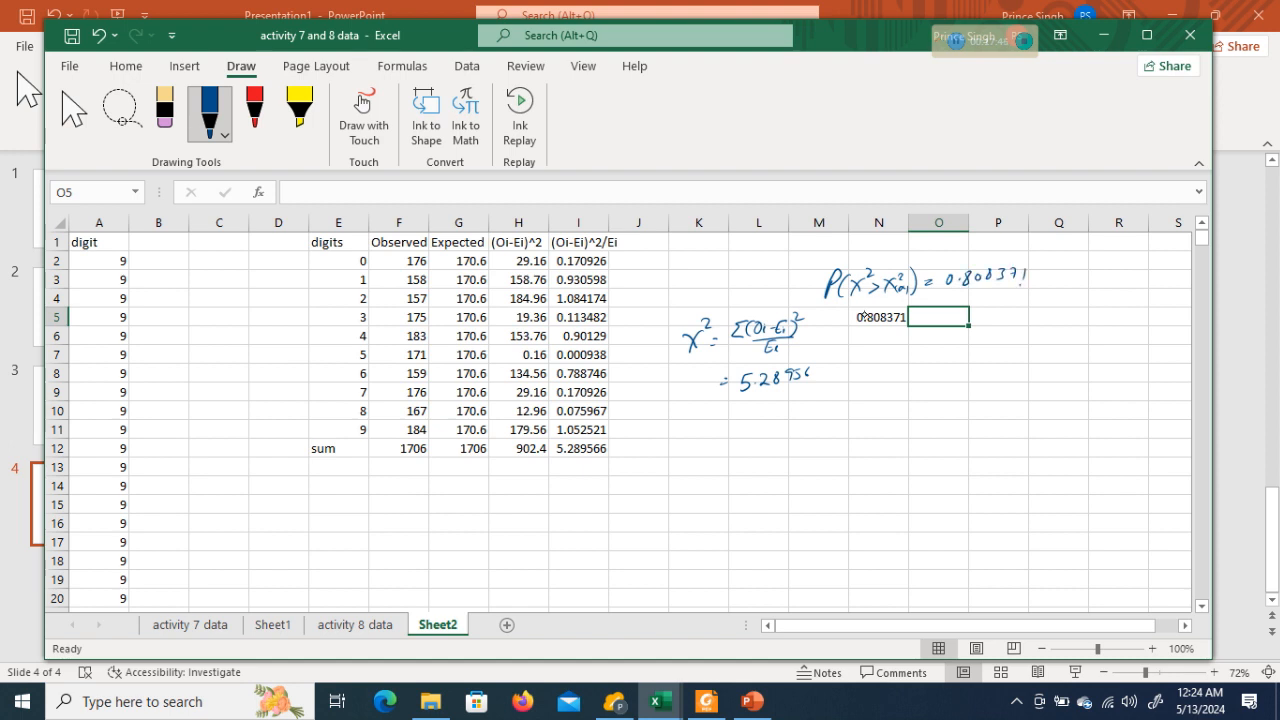
- Sketch a chi-square curve beside the p-value, shade its right-hand area, and mark the two areas 20% and 80%
left_click_drag(986, 386, 1113, 380)
mouse_move(992, 334)
left_mouse_down()
mouse_move(992, 394)
mouse_move(1046, 338)
mouse_move(1116, 376)
left_mouse_up()
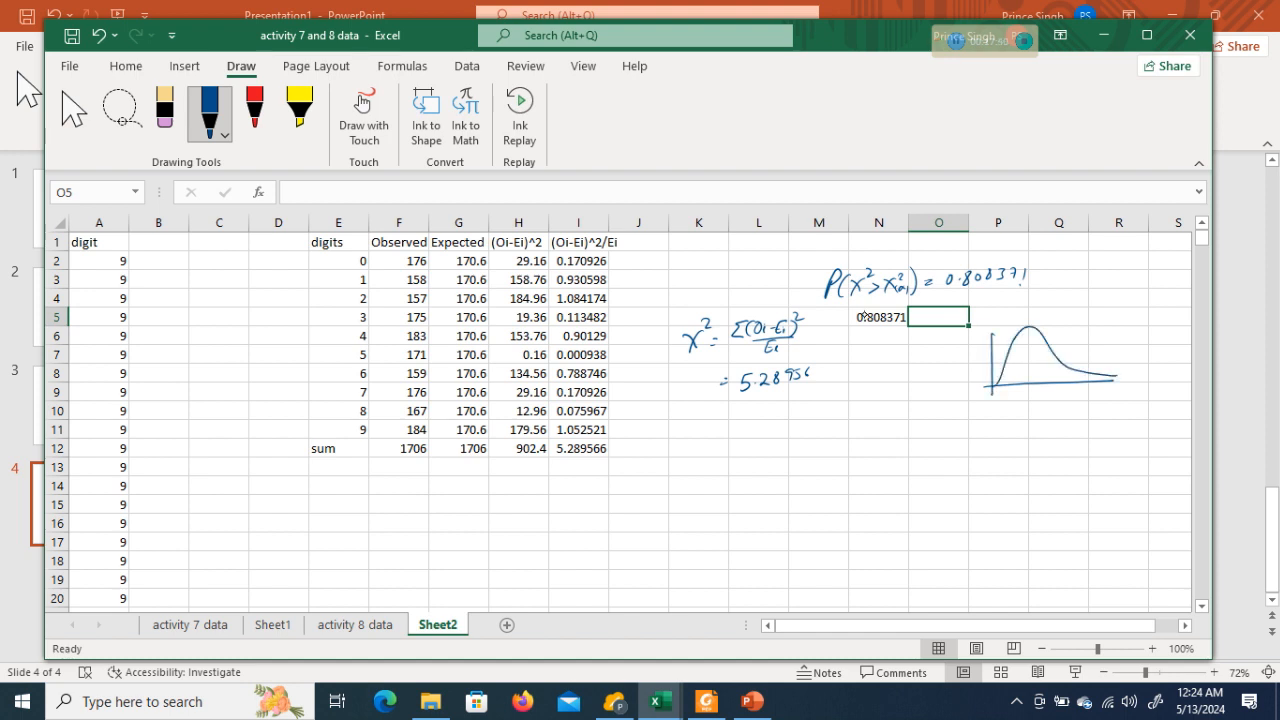
mouse_move(1016, 339)
left_mouse_down()
mouse_move(1018, 388)
mouse_move(1097, 374)
left_mouse_up()
mouse_move(1023, 378)
left_mouse_down()
mouse_move(1096, 377)
mouse_move(1056, 355)
left_mouse_up()
mouse_move(1038, 370)
left_mouse_down()
mouse_move(1080, 373)
mouse_move(1071, 393)
mouse_move(1097, 397)
left_mouse_up()
left_click_drag(1015, 389, 1000, 391)
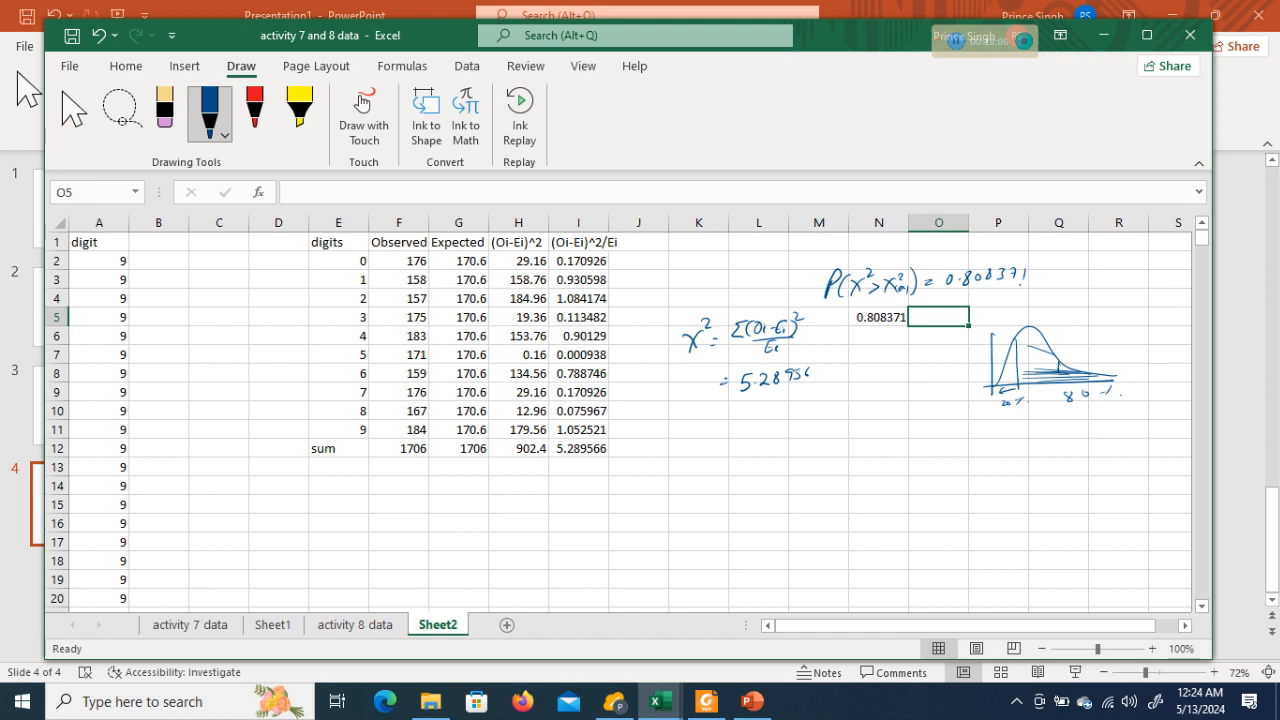
- Try to recover the chi-square value in N6 from the p-value with =CHISQ.INV(N5,9)
left_click(869, 341)
type("=")
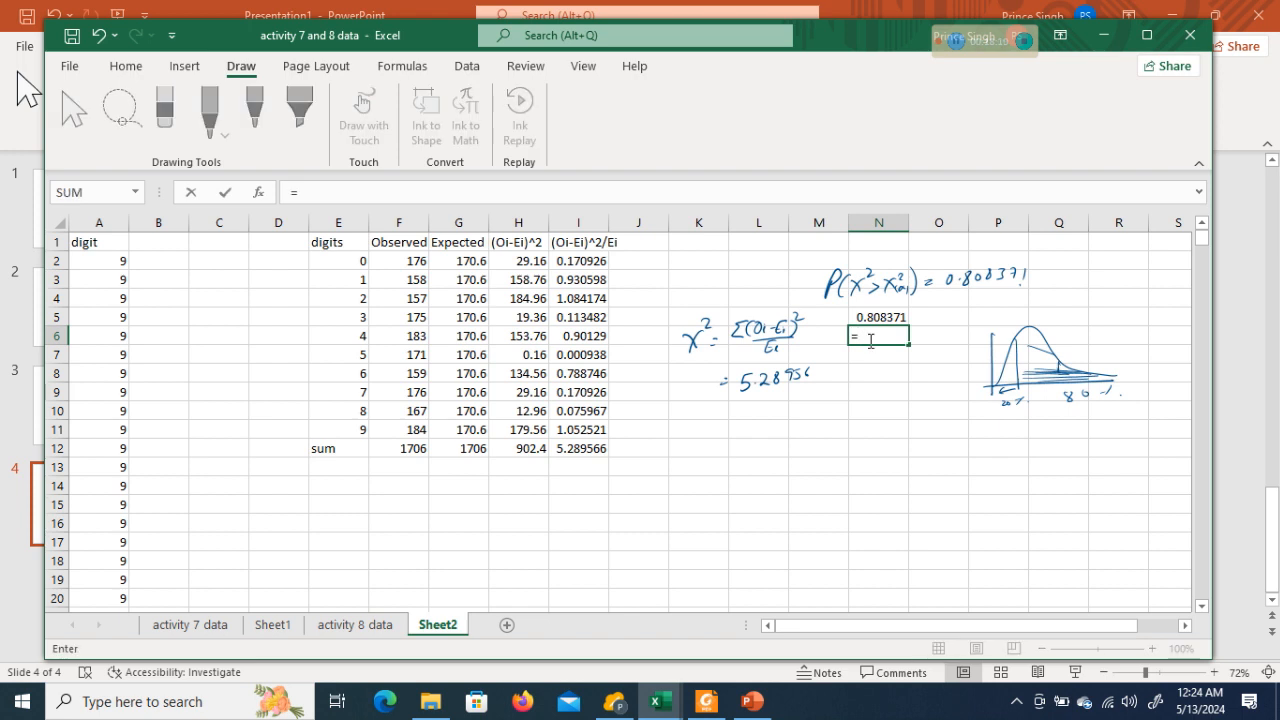
type("ch")
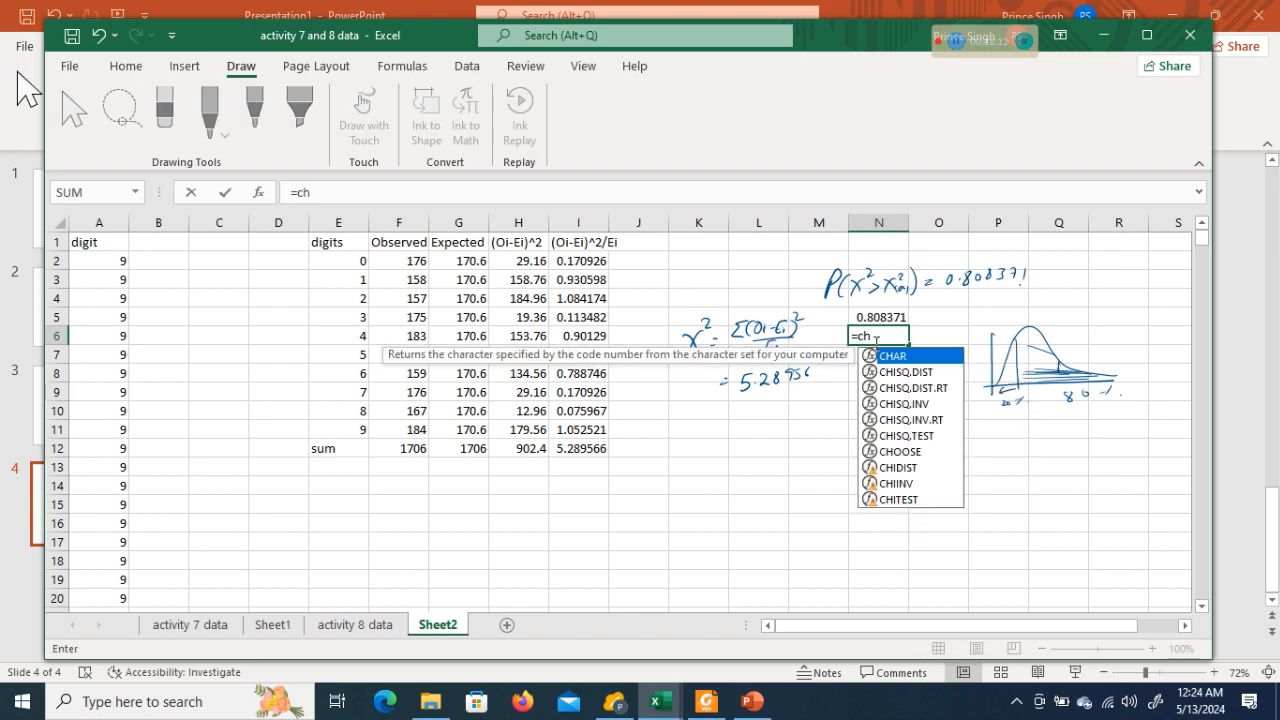
double_click(920, 406)
left_click(876, 316)
type(", 9)")
key("Tab")
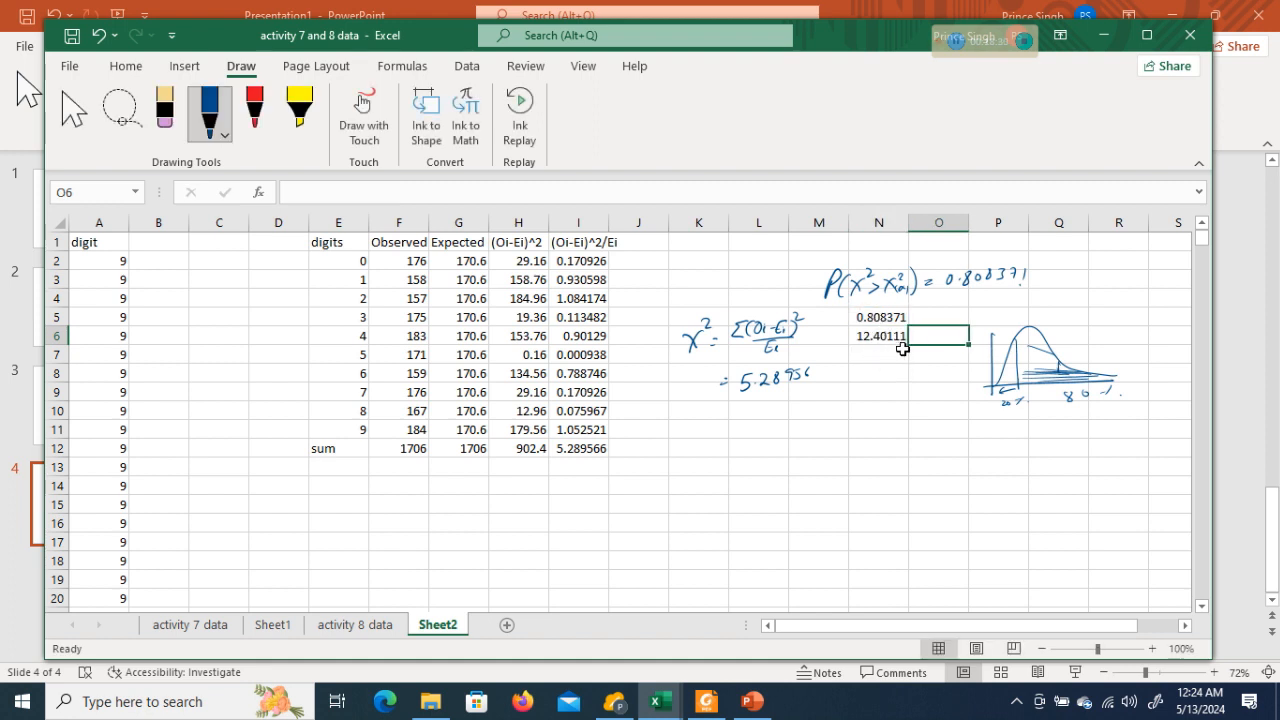
- Replace the formula in N6 with the right-tailed inverse =CHISQ.INV.RT(N5,9) and select the cell
left_click(895, 341)
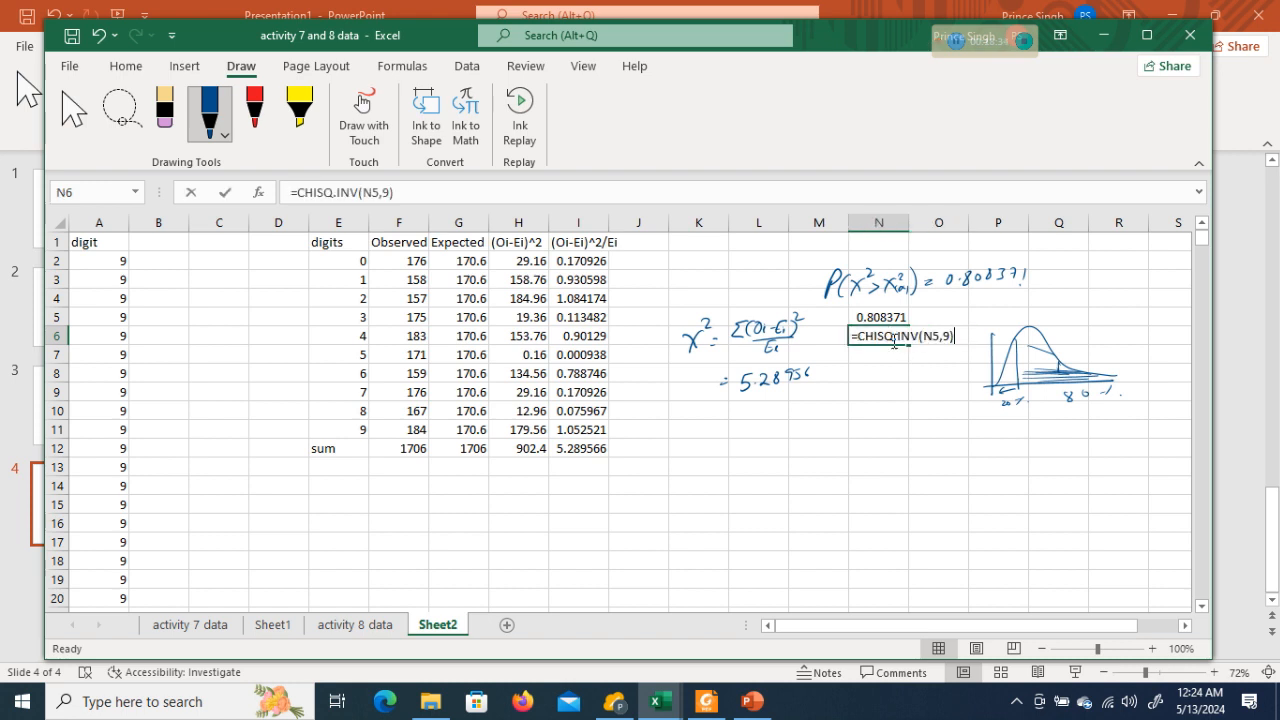
type("=chi")
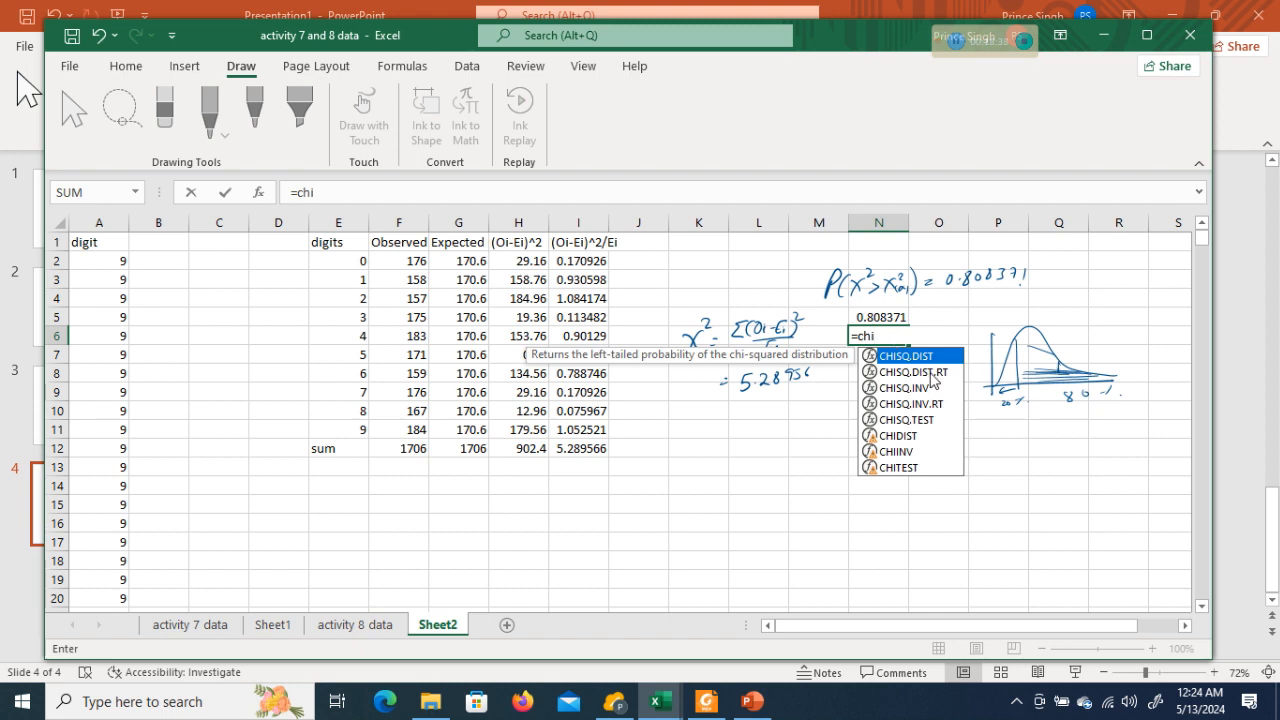
double_click(921, 402)
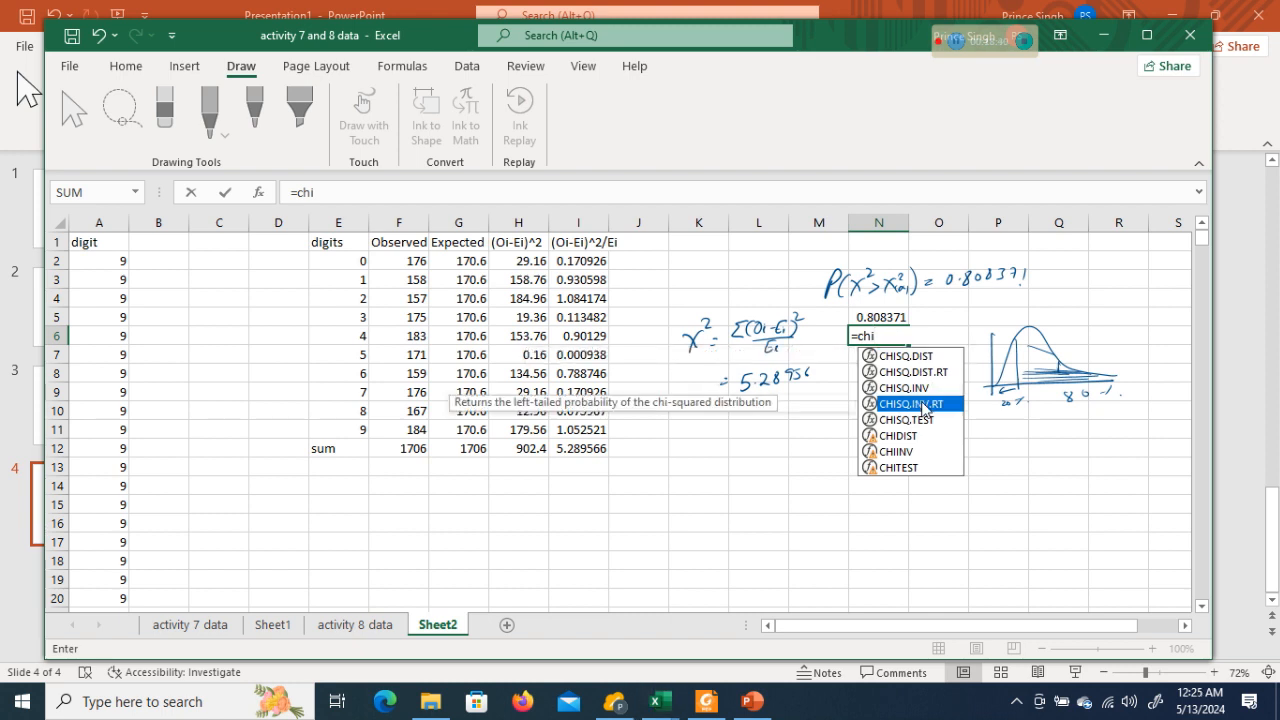
left_click(888, 317)
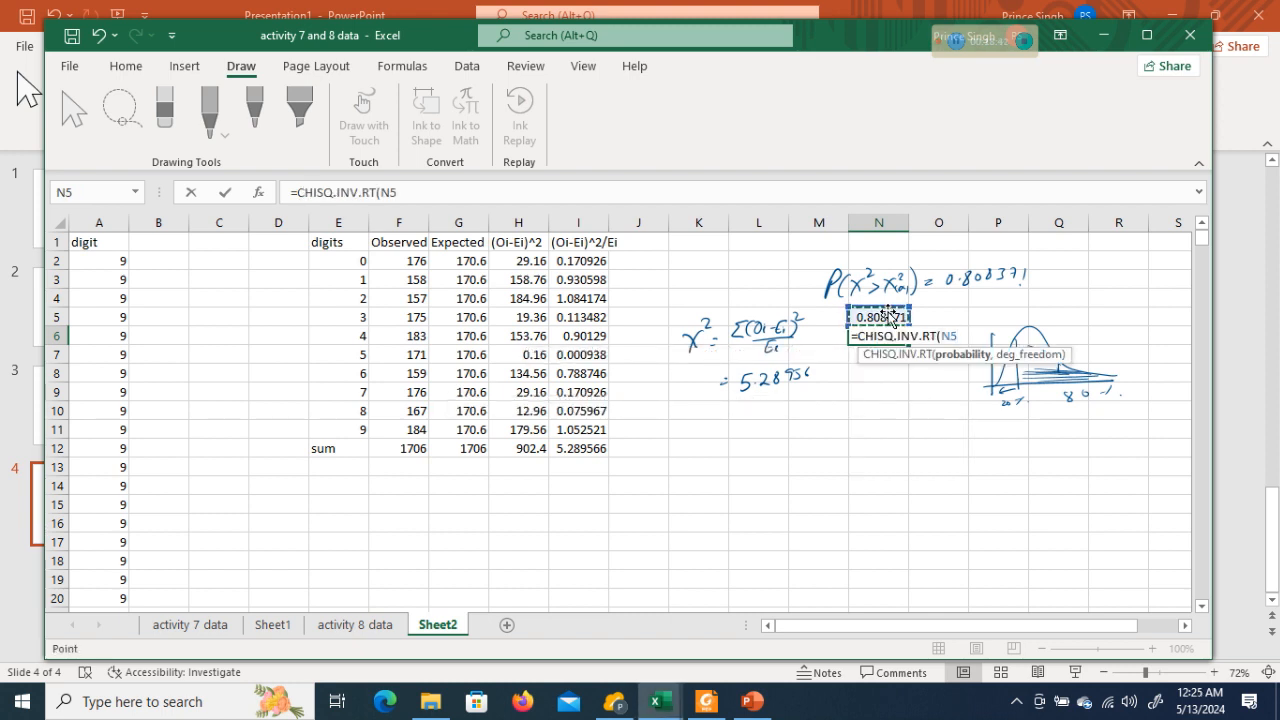
type(",0")
key("BackSpace")
type("9)")
key("Tab")
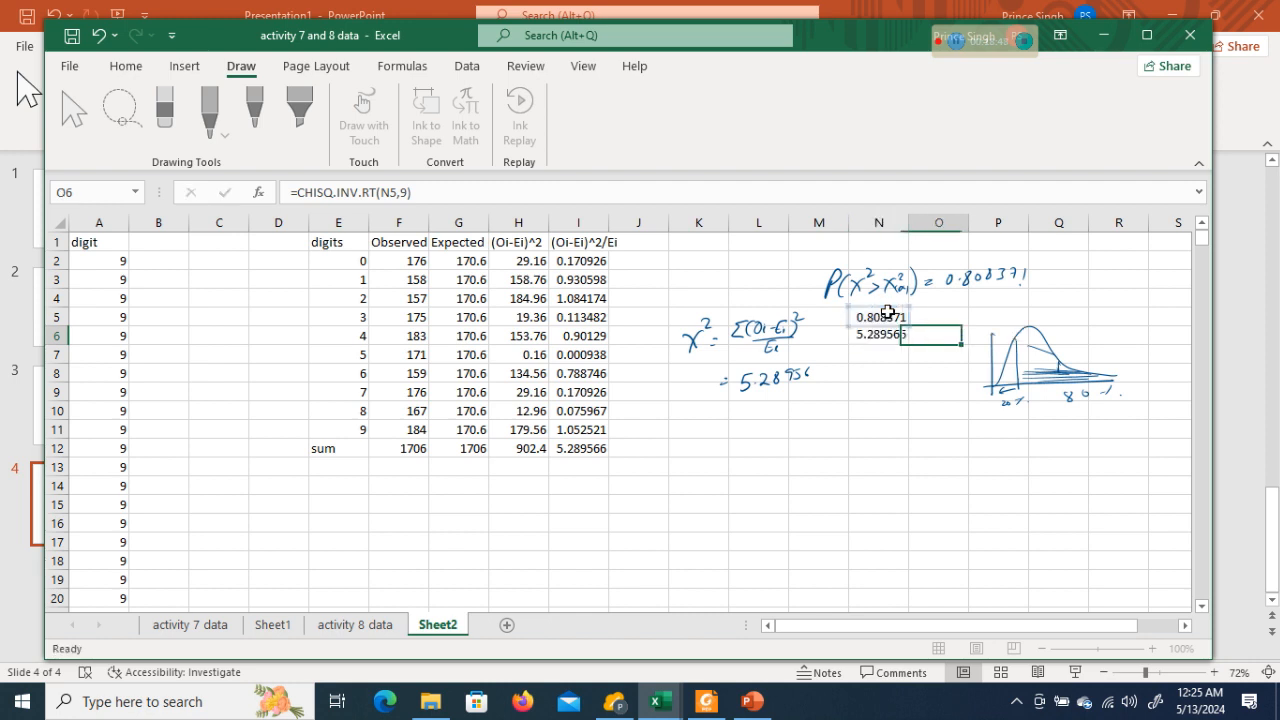
left_click(877, 332)
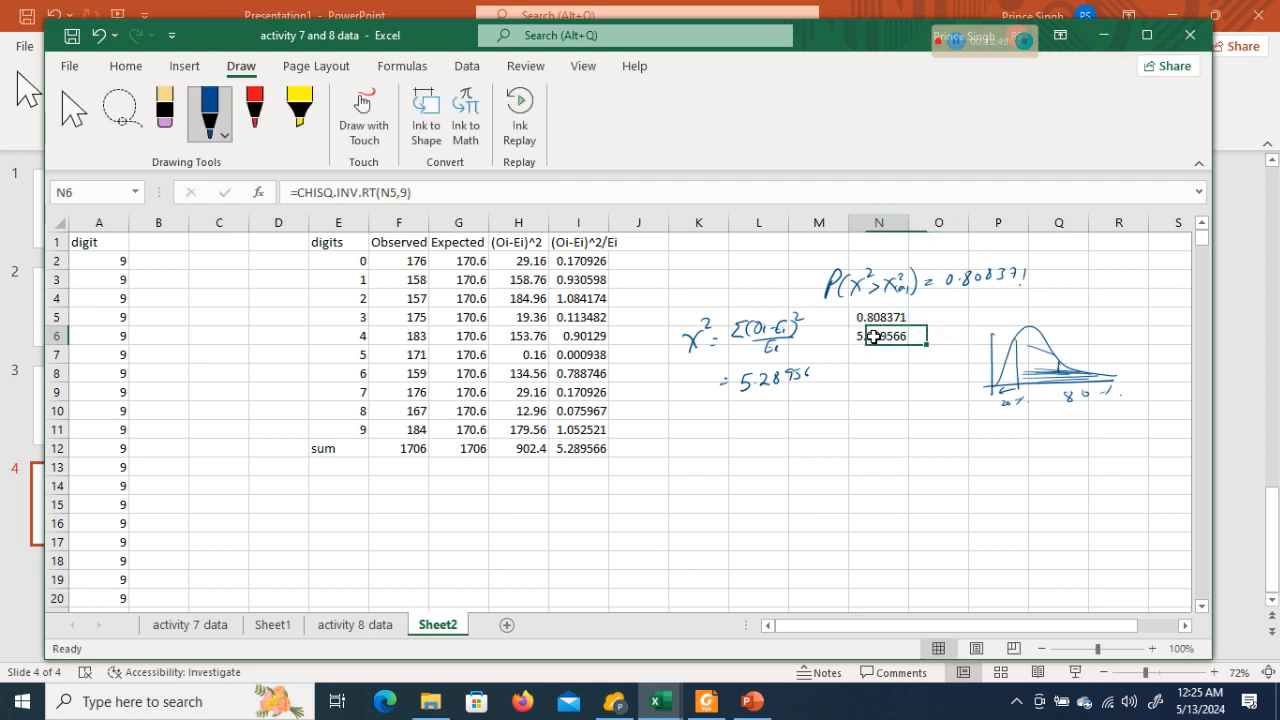
- Compare the chi-square sum in I12 with the formulas in N5 and N6
left_click(580, 466)
left_click(590, 452)
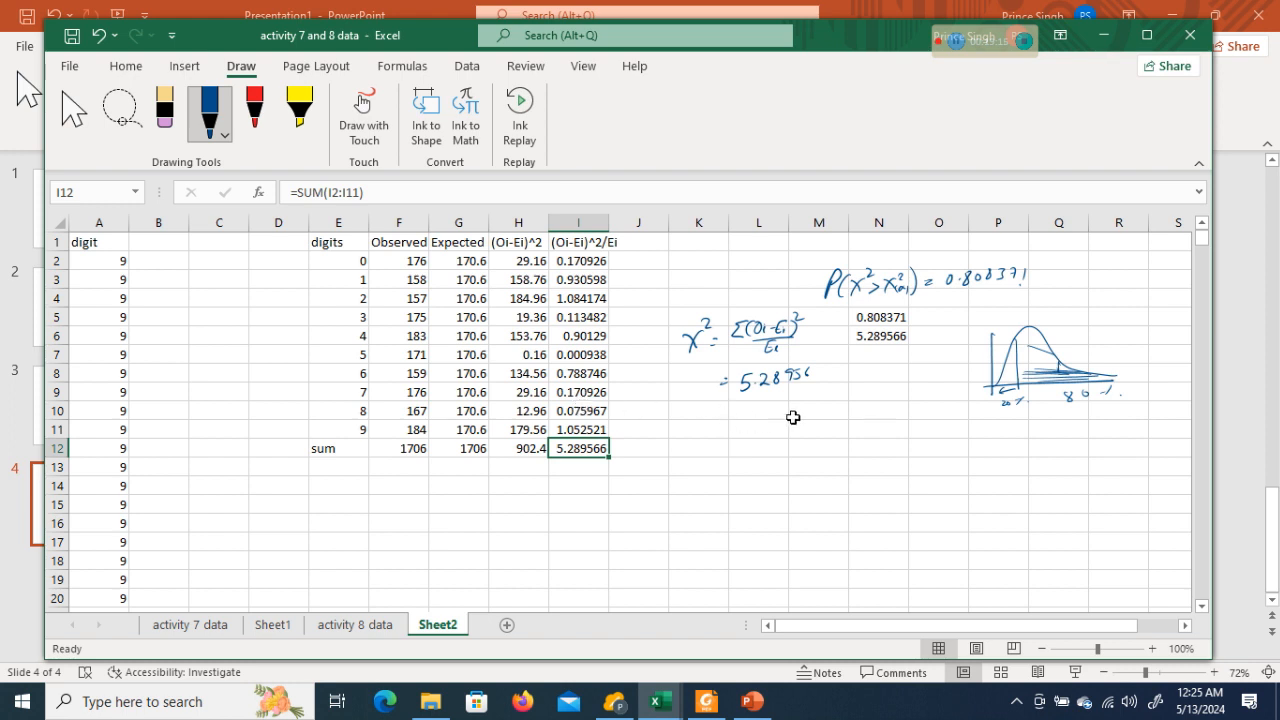
left_click(865, 319)
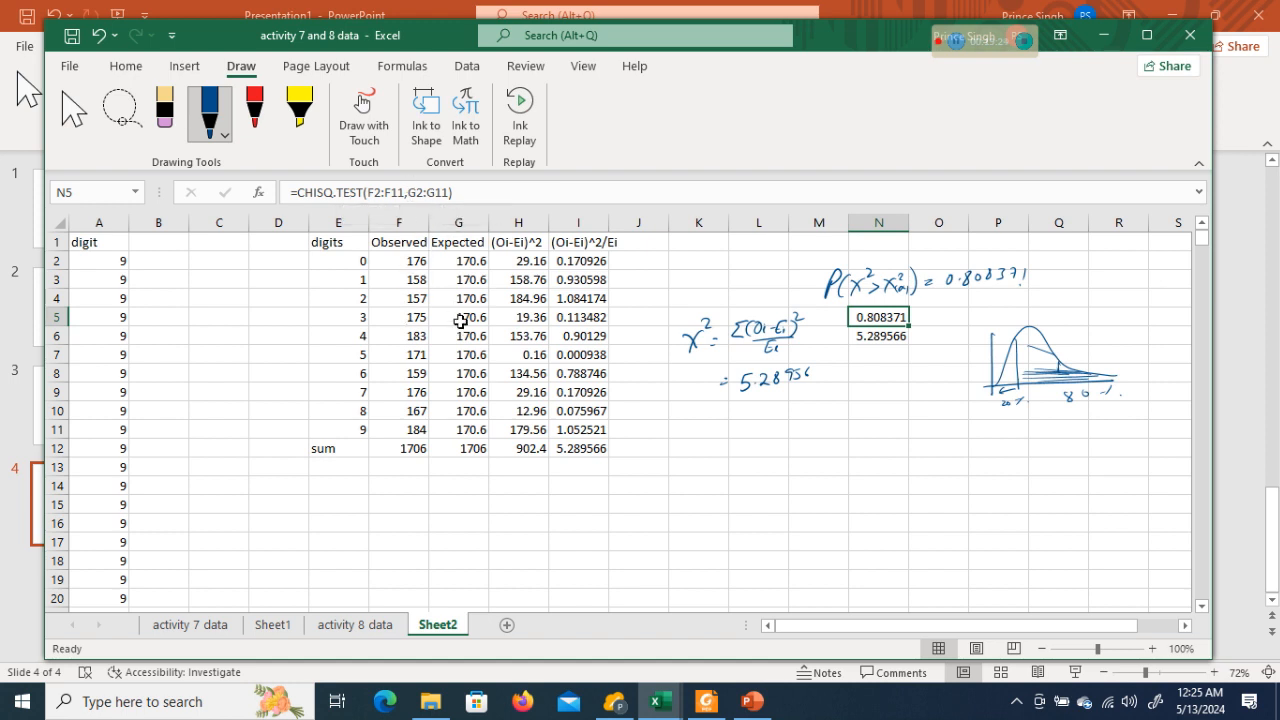
left_click(866, 338)
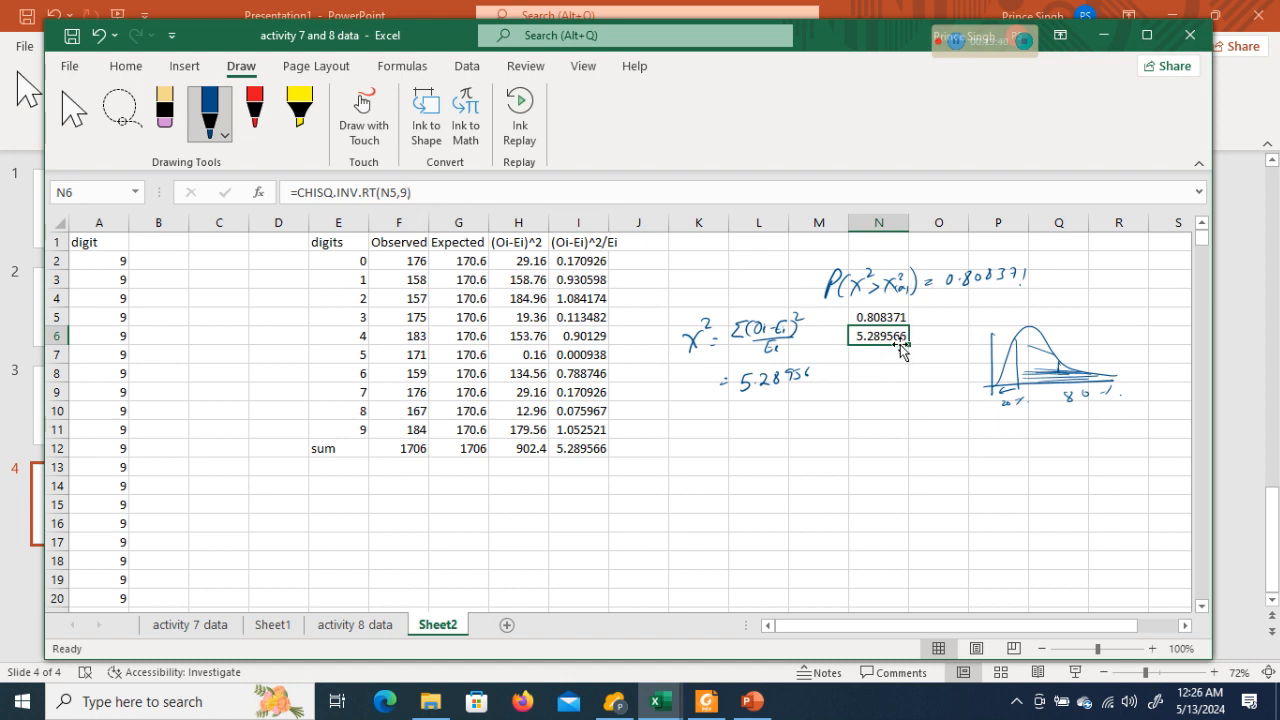
- Calculate the lower critical chi-square value in N10 with =CHISQ.INV.RT(0.975,9)
left_click(866, 406)
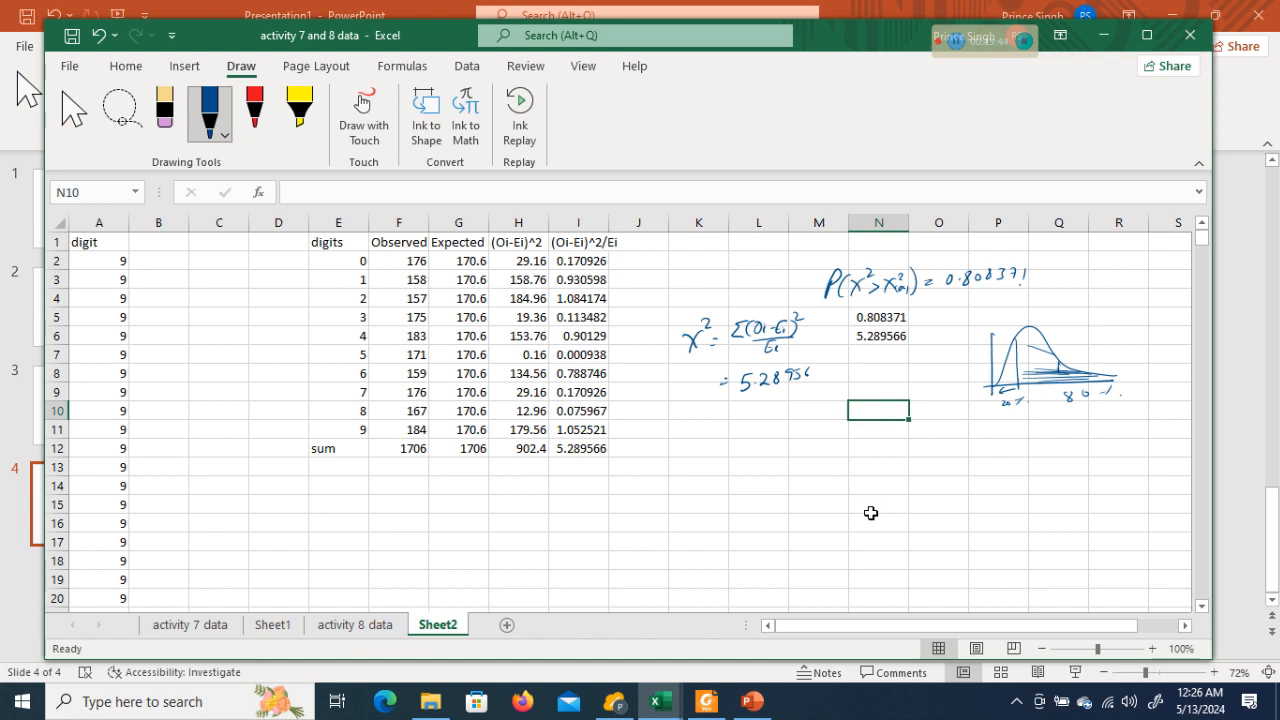
type("=")
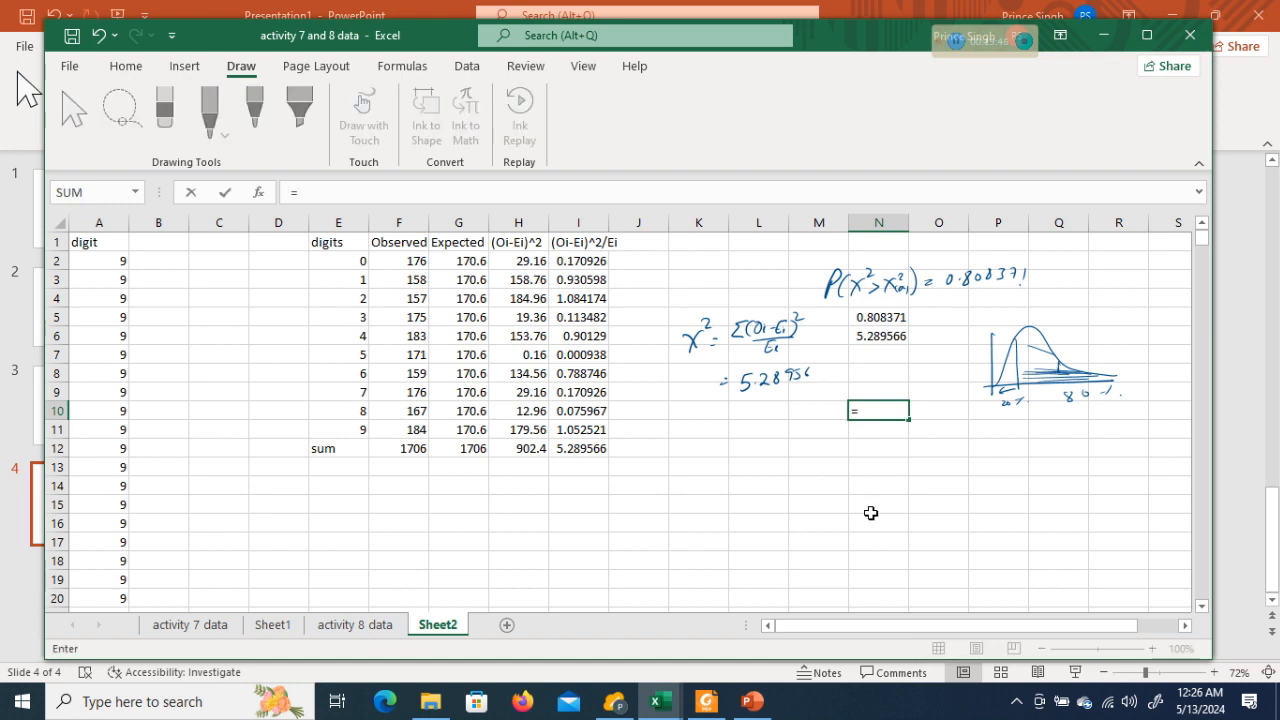
type("ch")
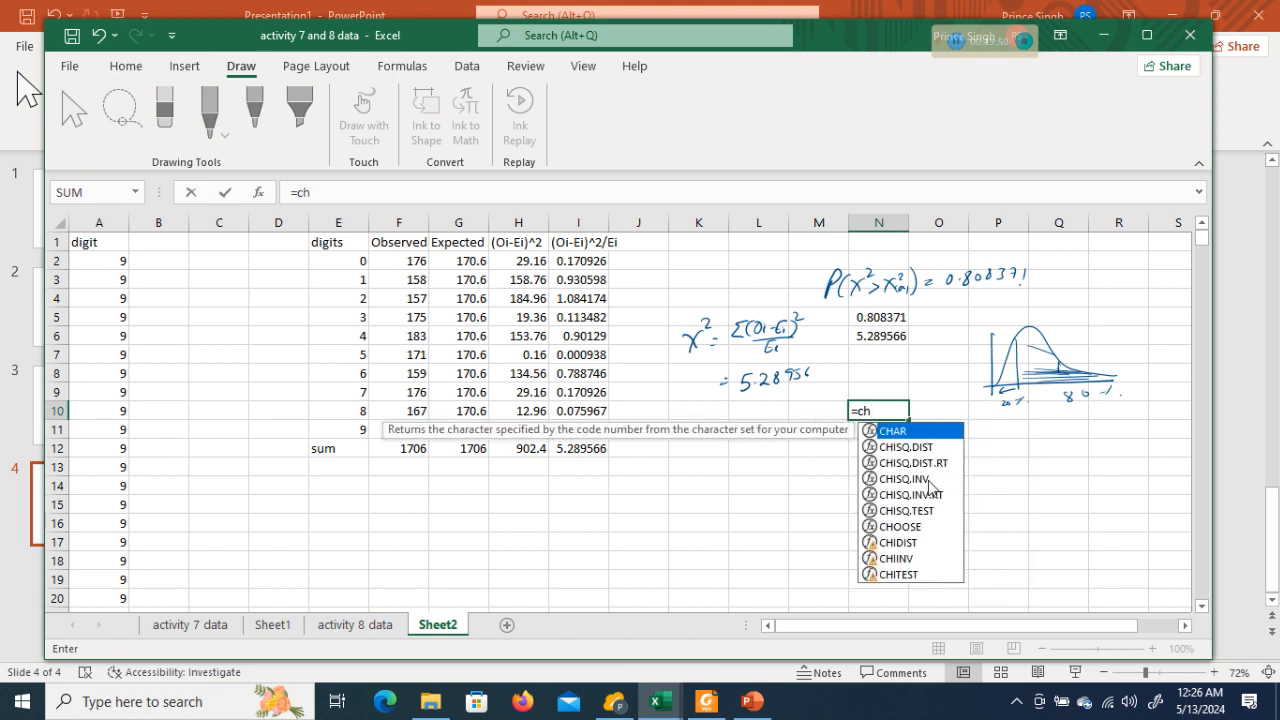
left_click(918, 494)
double_click(918, 494)
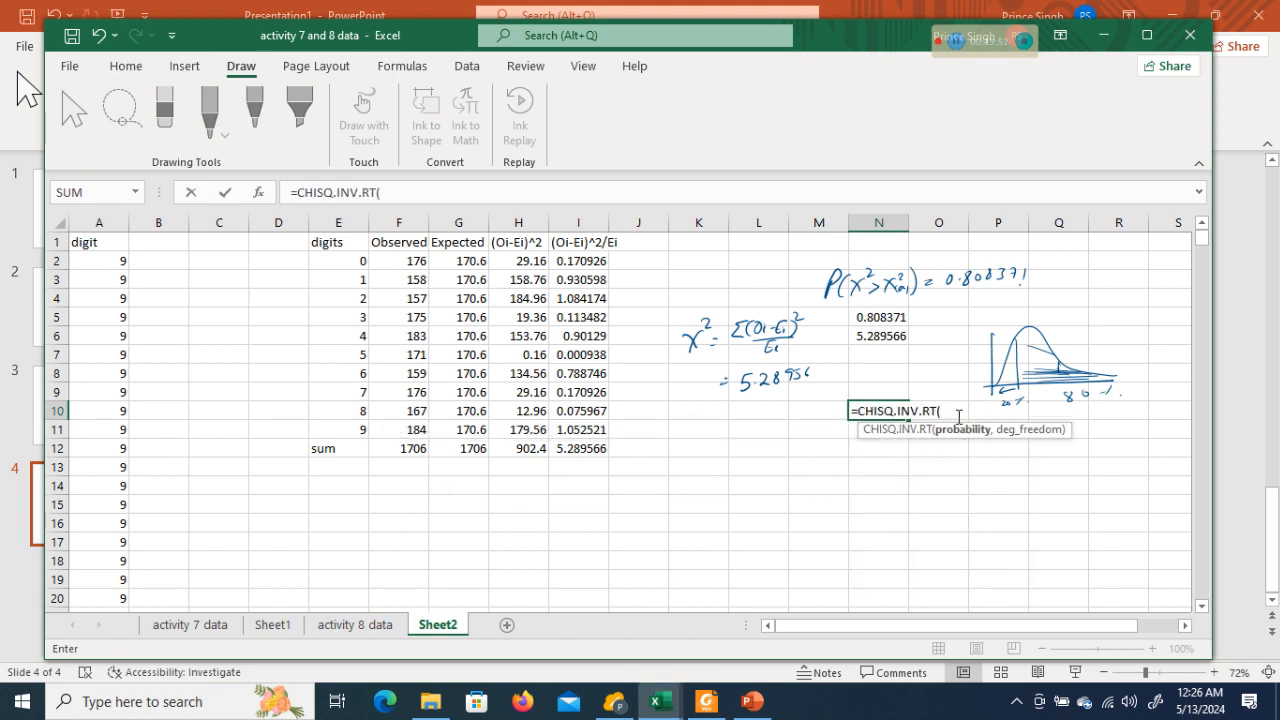
type("0.975,")
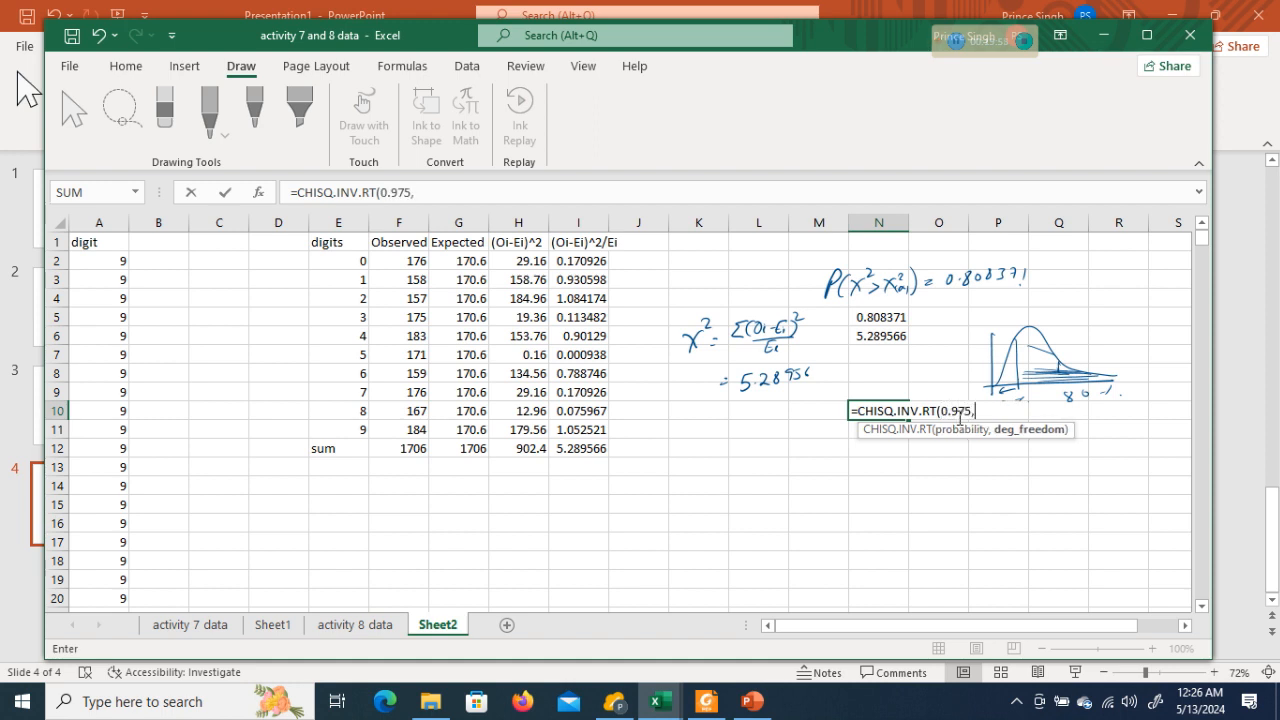
type("0")
key("BackSpace")
type("9)")
key("Tab")
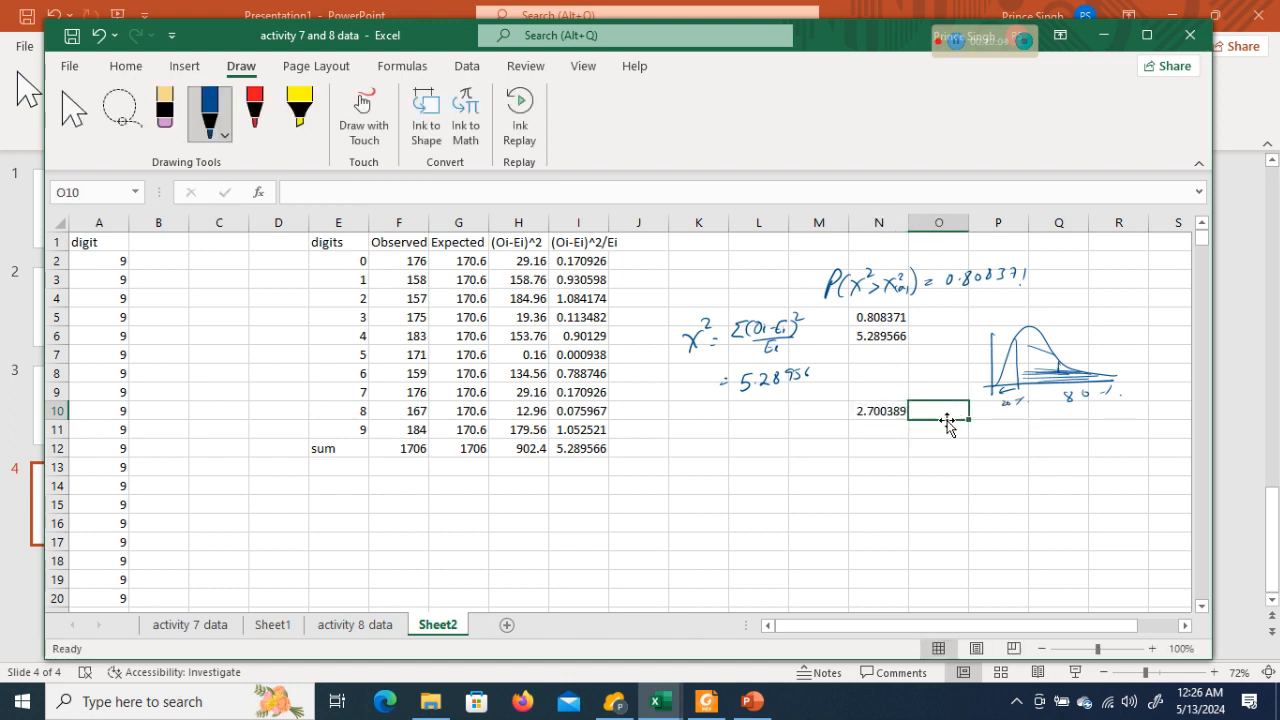
left_click(881, 429)
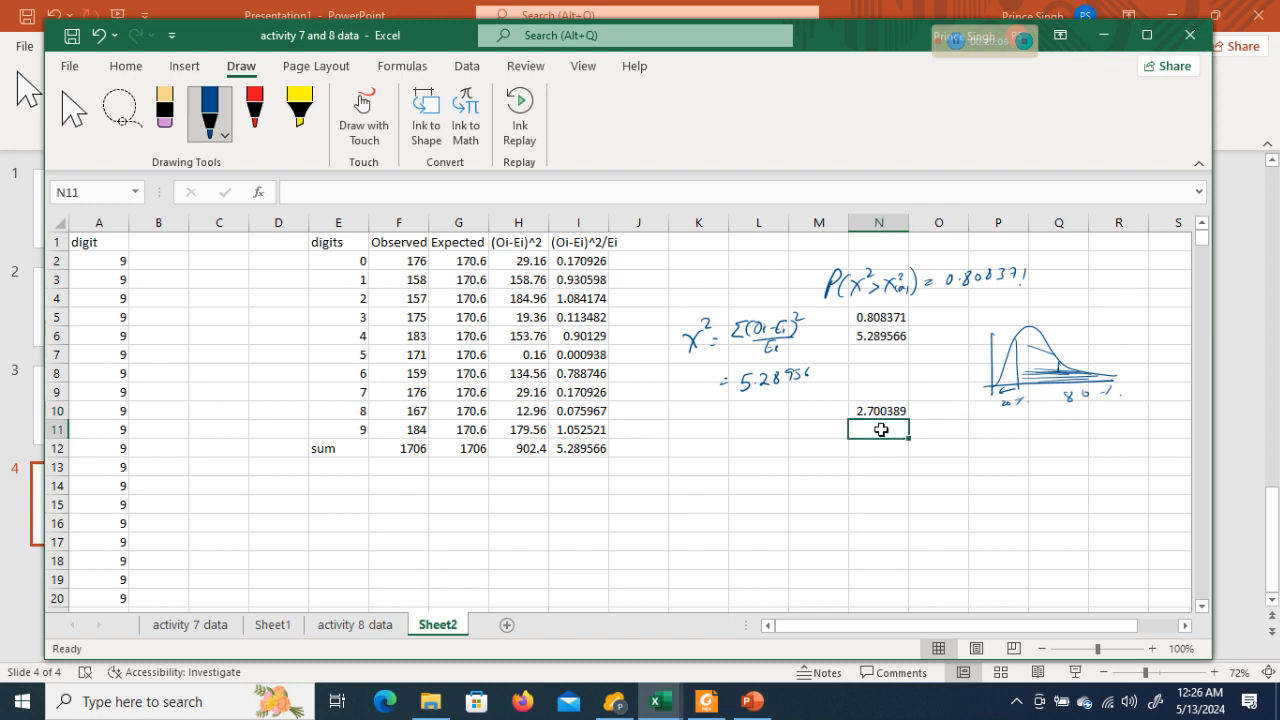
type("=ch")
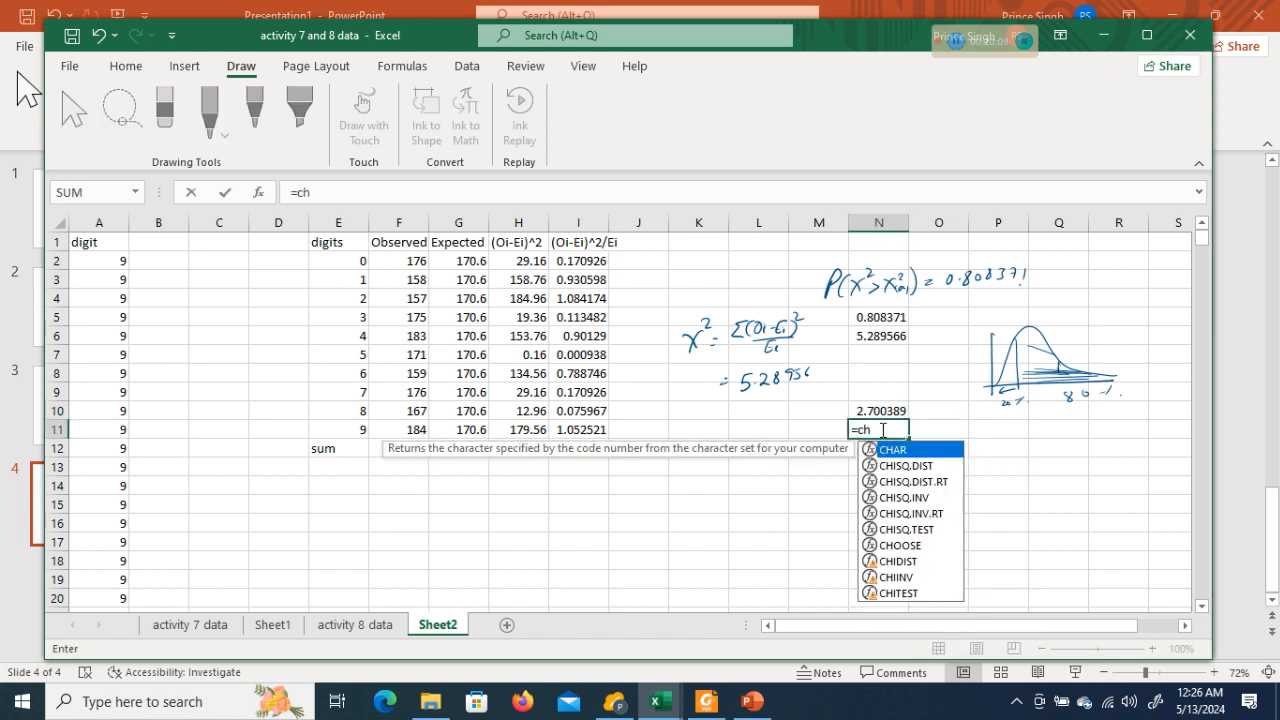
double_click(912, 481)
type("0.05")
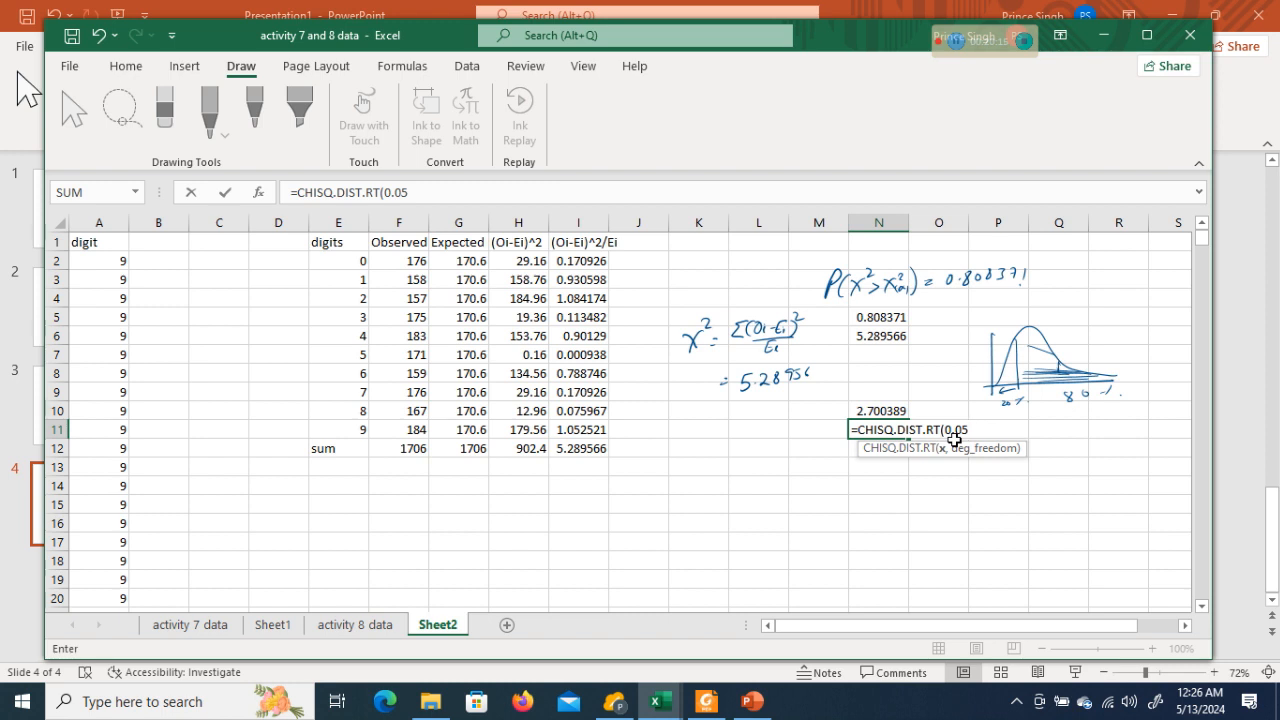
type(",9")
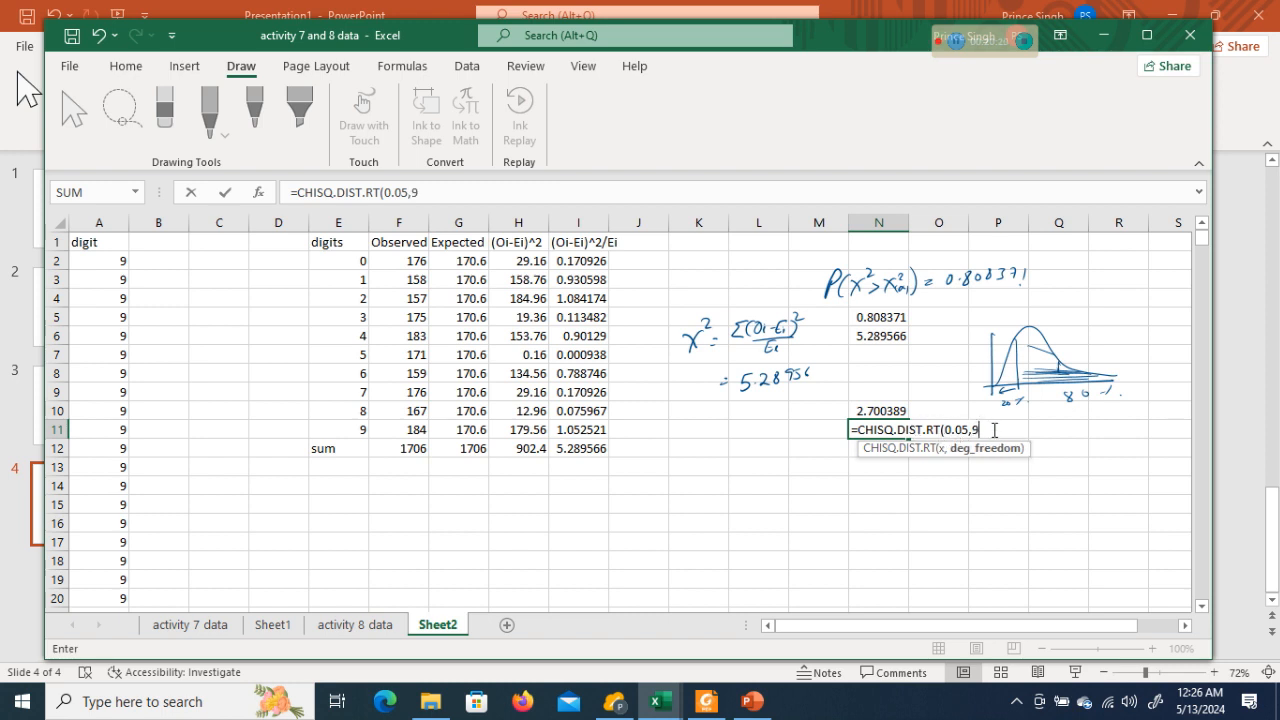
key("BackSpace")
key("BackSpace")
key("BackSpace")
key("BackSpace")
key("BackSpace")
key("BackSpace")
key("BackSpace")
key("BackSpace")
key("BackSpace")
key("BackSpace")
key("BackSpace")
key("BackSpace")
key("BackSpace")
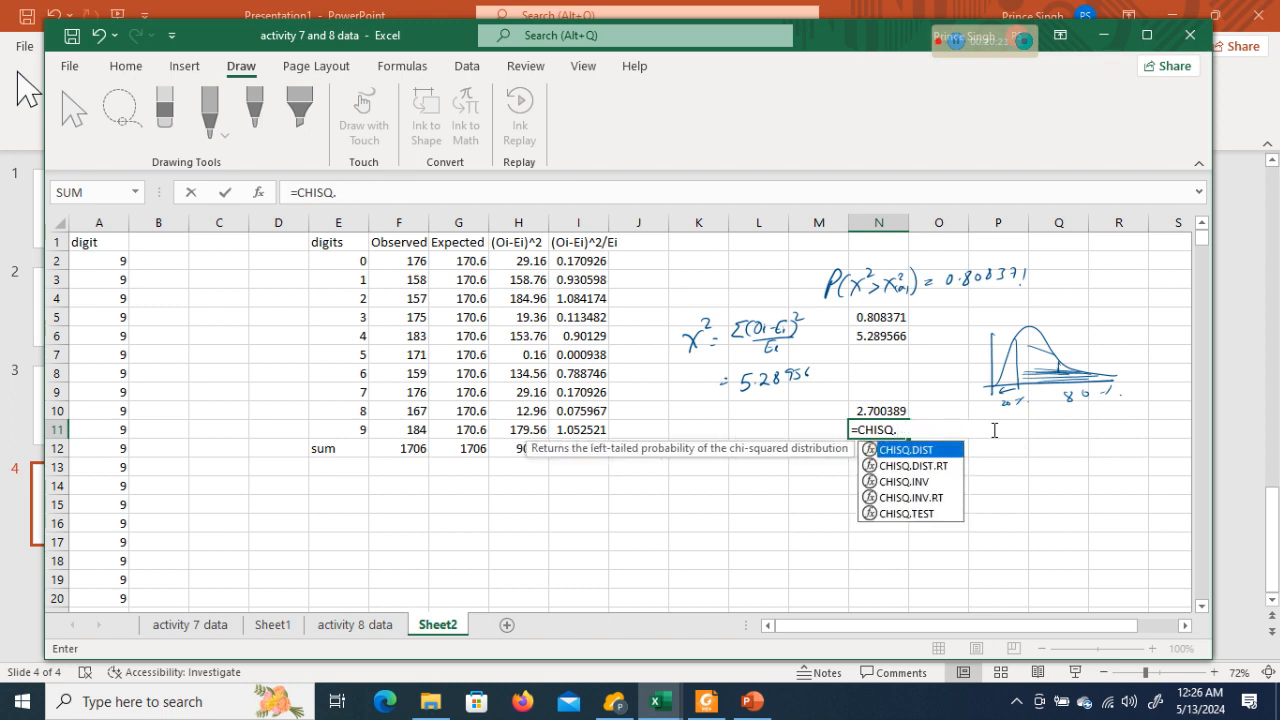
- Calculate the upper critical chi-square value in N11 with =CHISQ.INV.RT(0.025,9)
left_click(937, 498)
double_click(937, 498)
type("0.05")
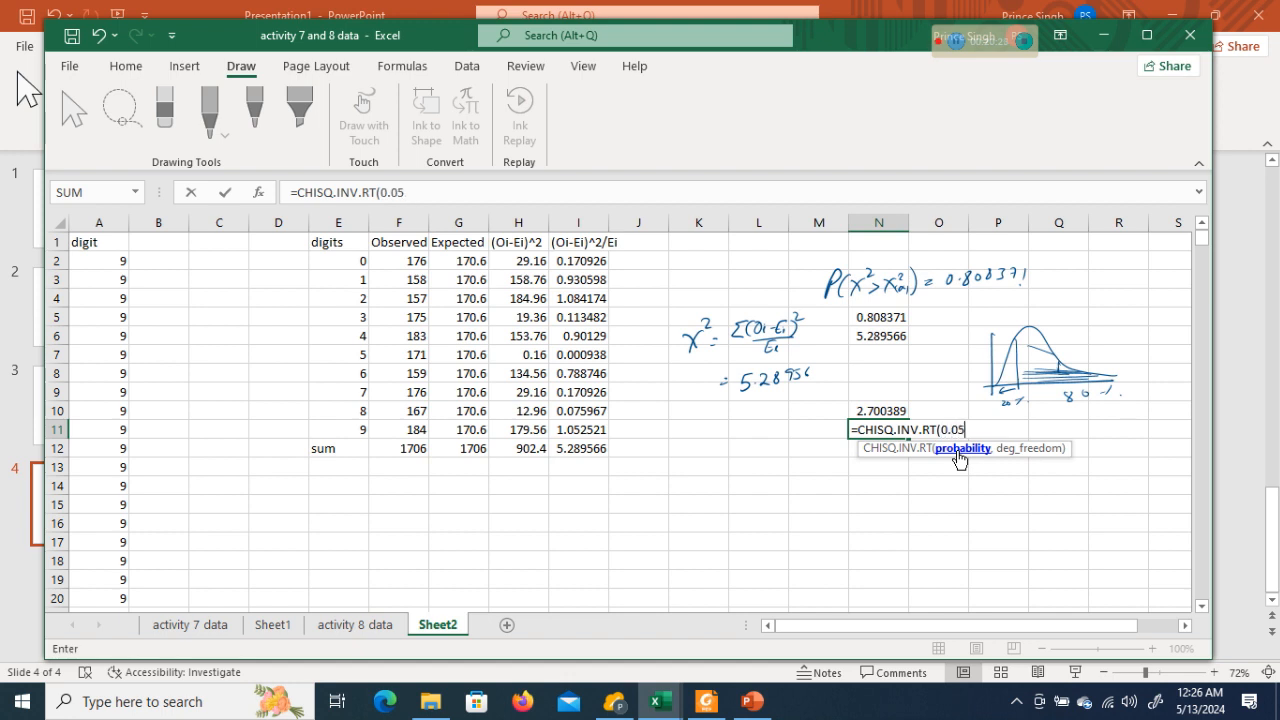
type(",")
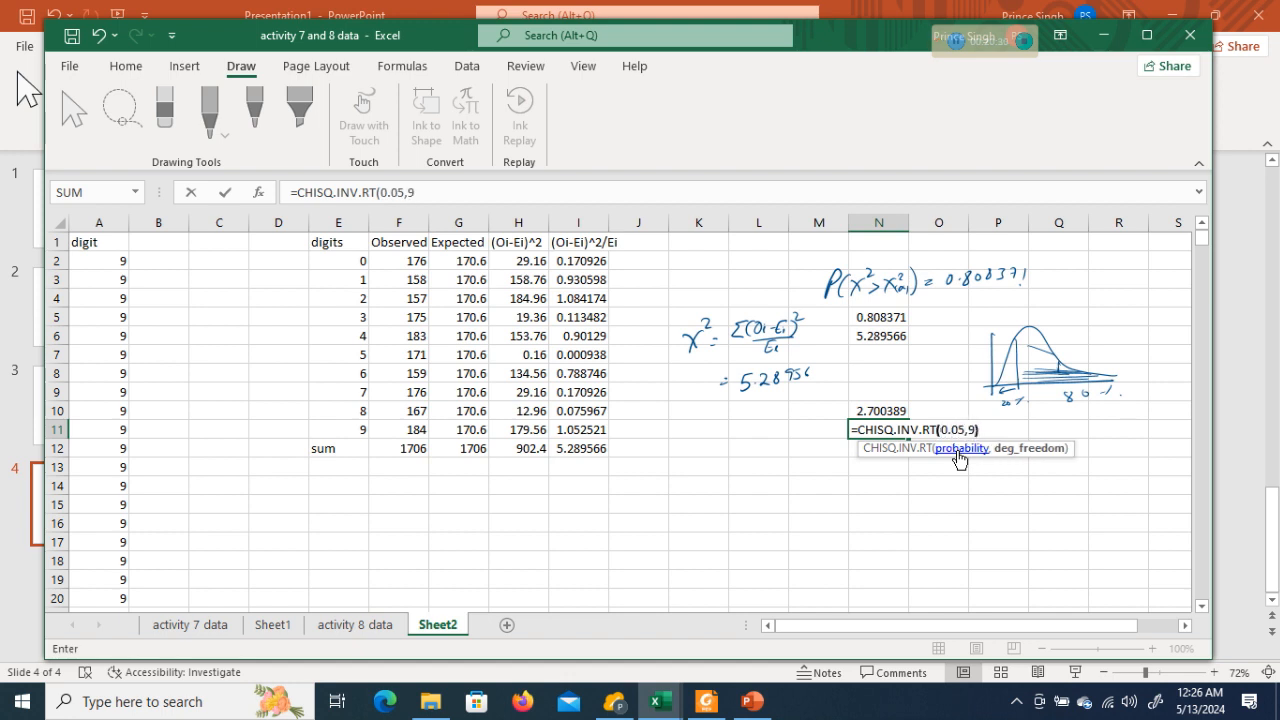
type("9)")
left_click(965, 429)
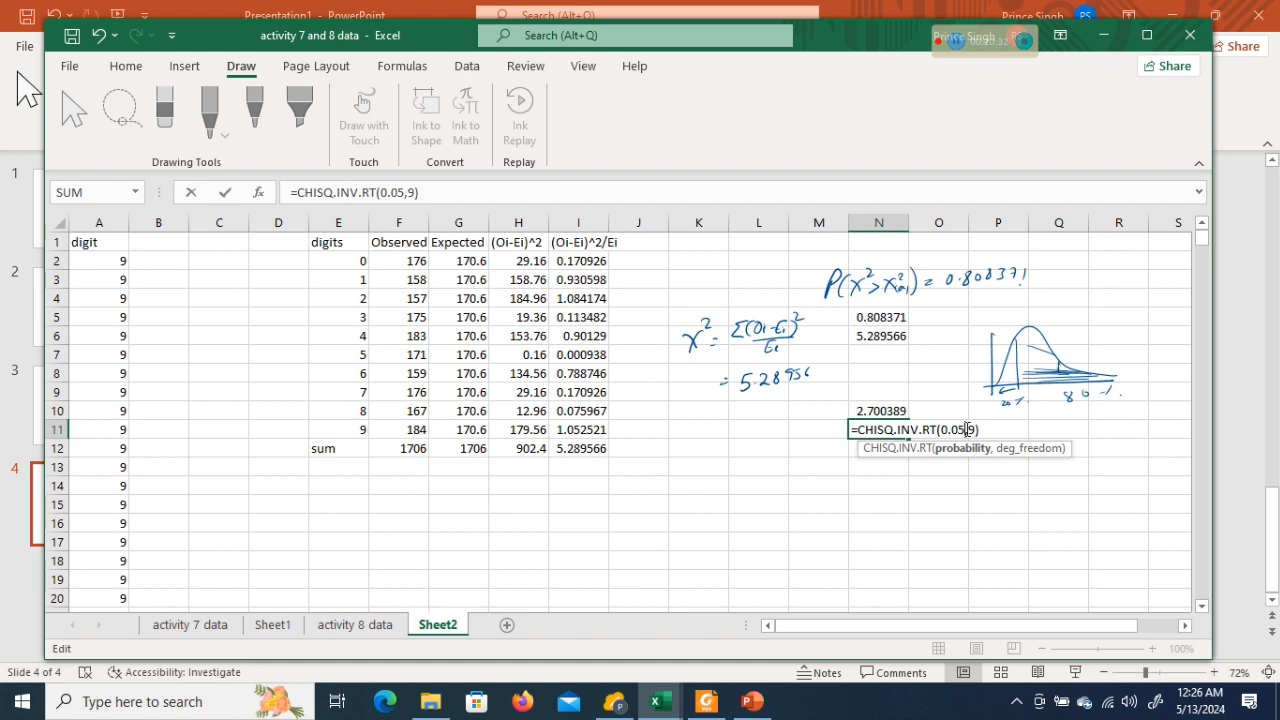
key("BackSpace")
type("25")
left_click(1001, 429)
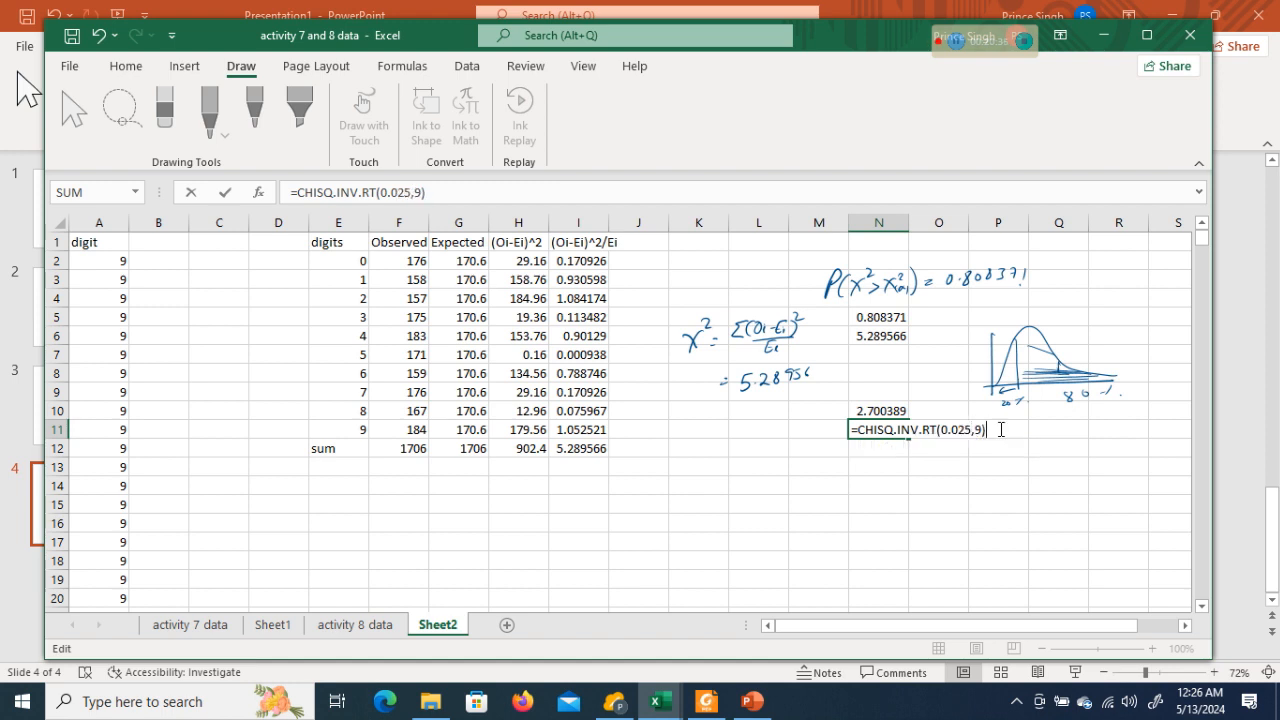
key("Tab")
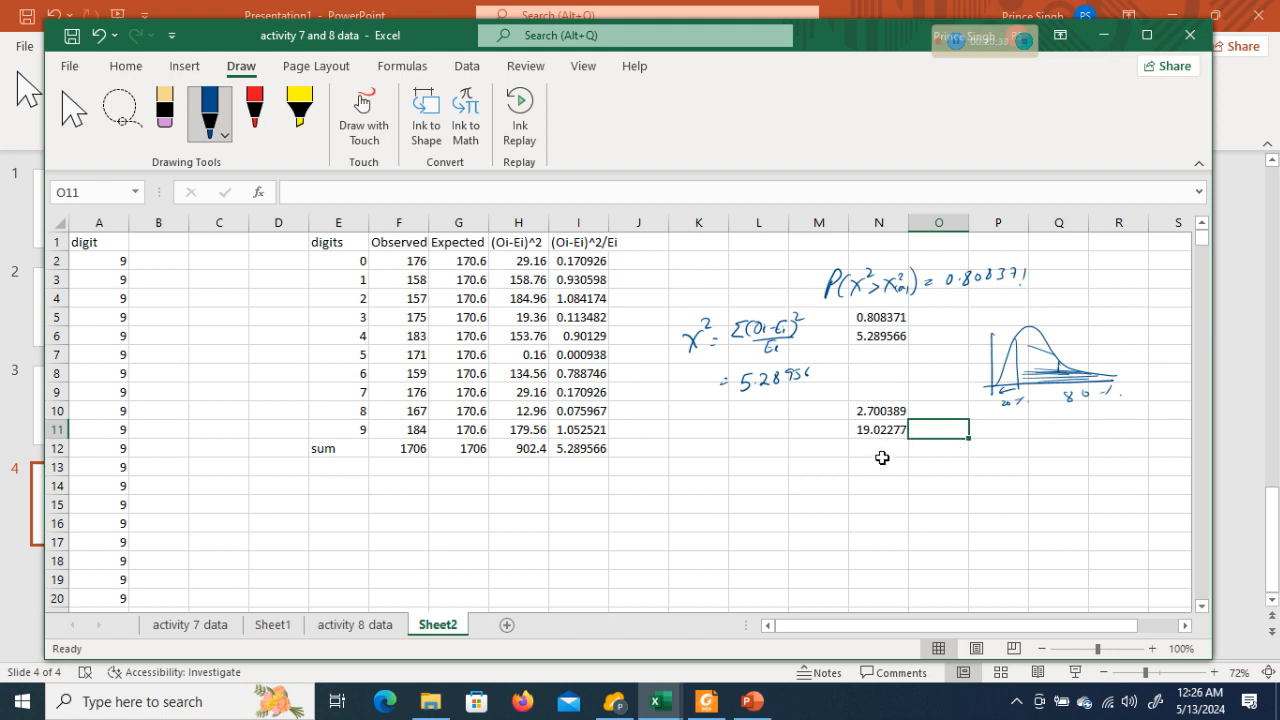
- Calculate the one-tailed critical value at the 5% level in M13 with =CHISQ.INV.RT(0.05,9)
left_click(794, 463)
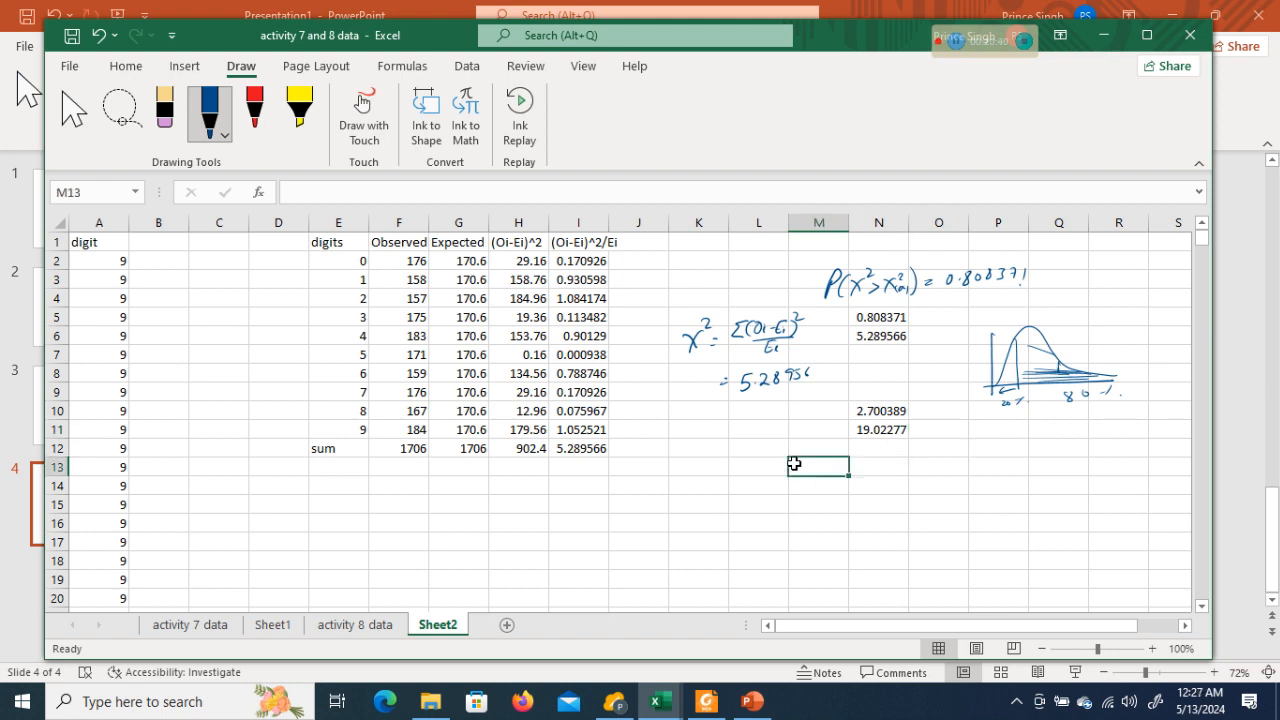
type("=ch")
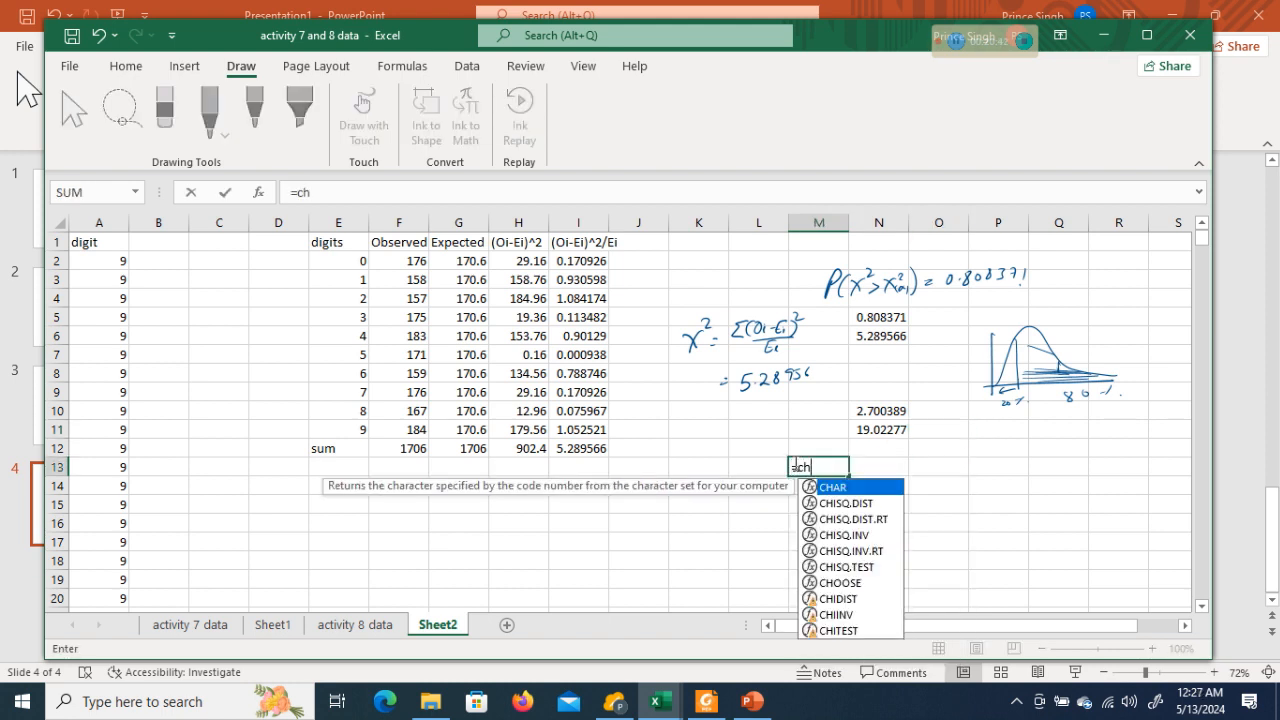
left_click(860, 551)
double_click(860, 551)
type("0.05,9)")
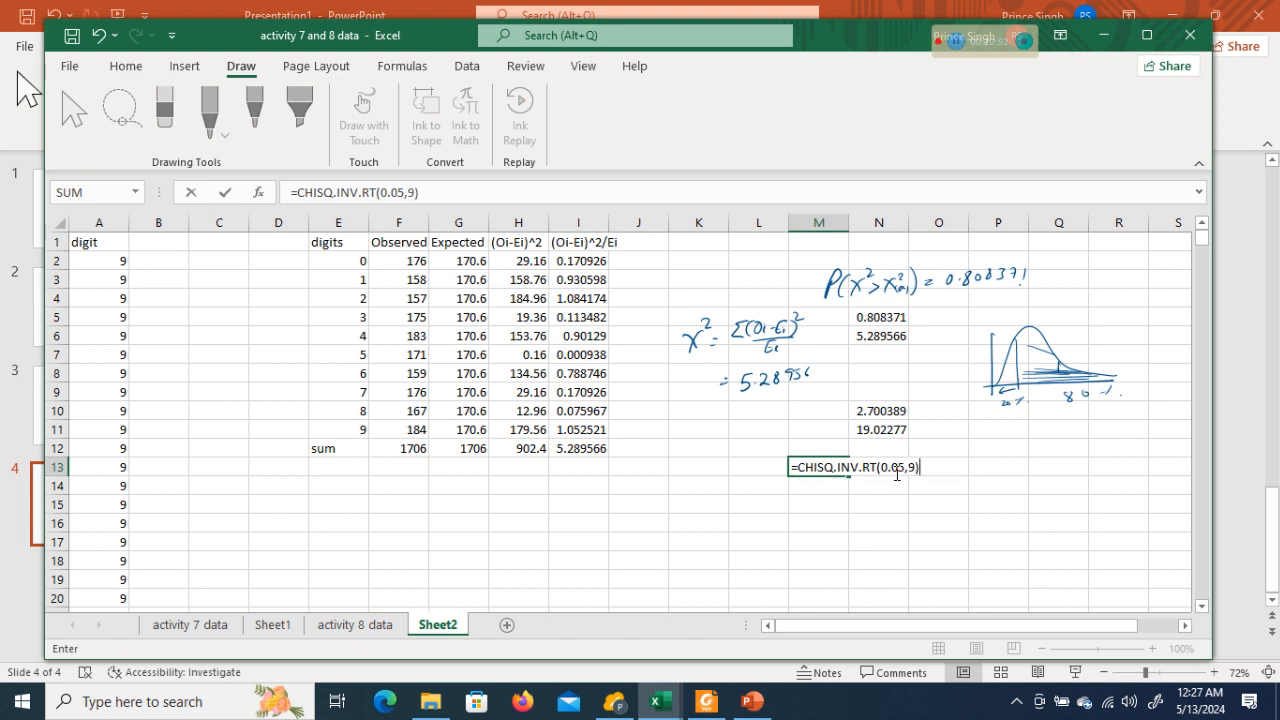
left_click(897, 475)
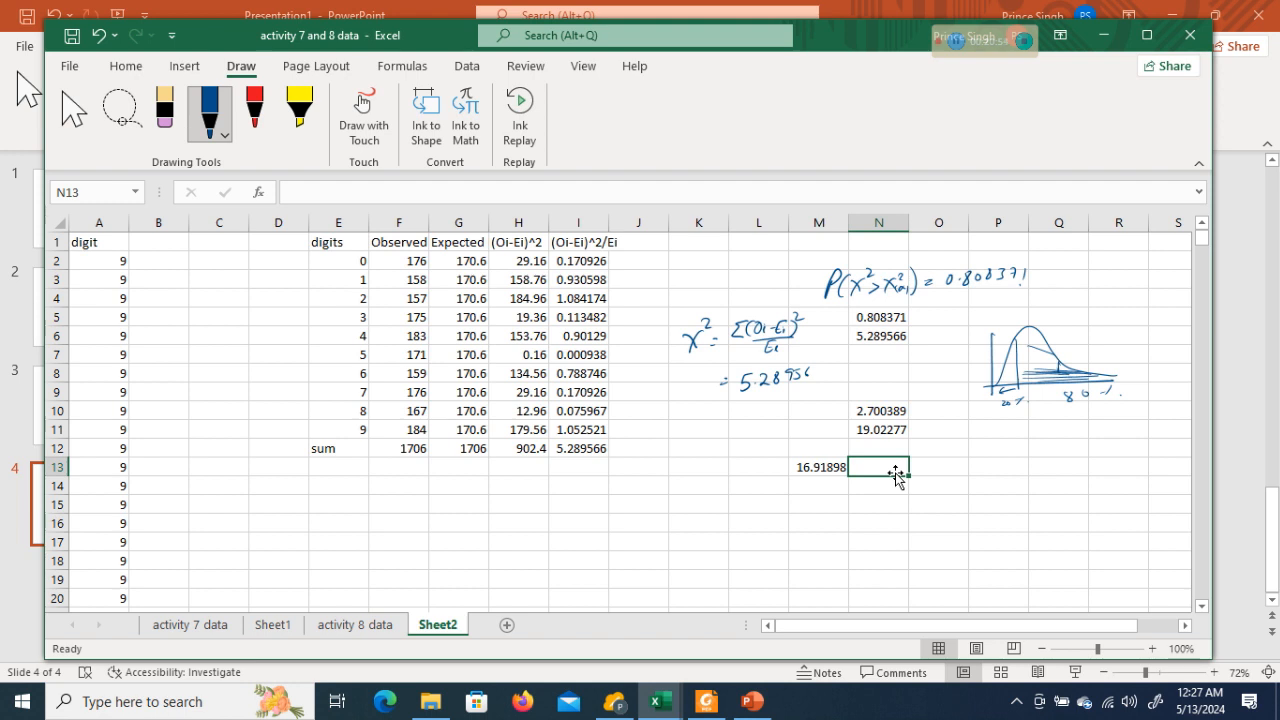
- Sketch a red chi-square curve beside the critical values, outline its right tail area, and mark the main area 95%
left_click(255, 112)
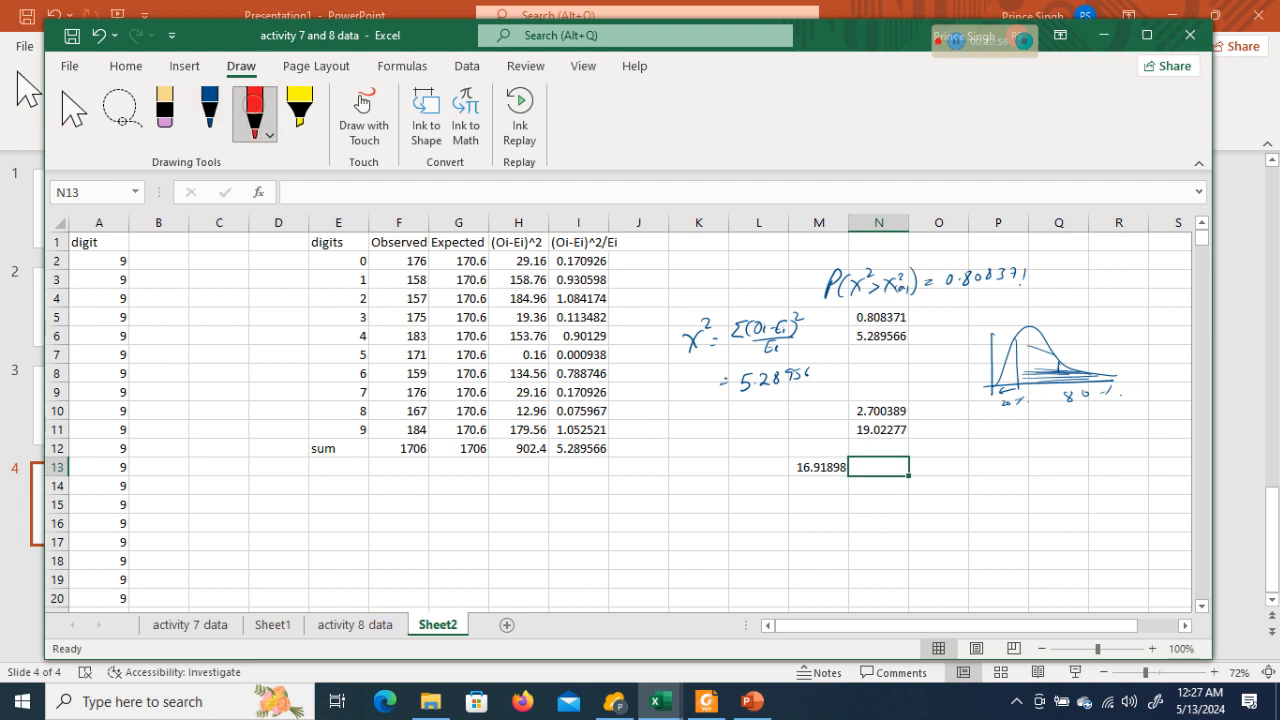
mouse_move(960, 427)
left_mouse_down()
mouse_move(960, 535)
mouse_move(1068, 512)
left_mouse_up()
mouse_move(960, 515)
left_mouse_down()
mouse_move(982, 438)
mouse_move(1092, 496)
mouse_move(1128, 493)
mouse_move(1068, 512)
mouse_move(1100, 506)
left_mouse_up()
mouse_move(1102, 498)
left_mouse_down()
mouse_move(1126, 510)
mouse_move(1071, 507)
mouse_move(1082, 510)
left_mouse_up()
mouse_move(1100, 497)
left_mouse_down()
mouse_move(1094, 509)
mouse_move(1109, 509)
left_mouse_up()
left_click_drag(1119, 499, 1116, 508)
left_click_drag(998, 486, 1003, 500)
left_click_drag(1022, 487, 1017, 498)
left_click(1016, 491)
left_click(1031, 495)
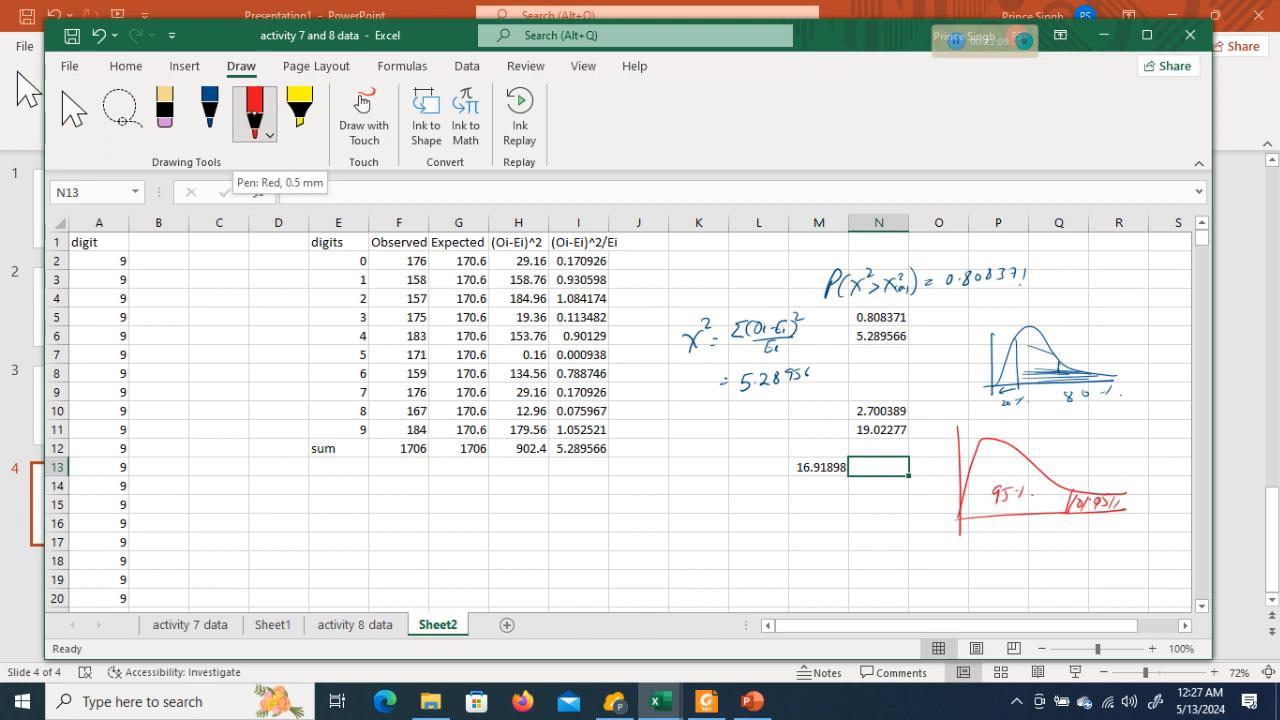
- Circle the critical value in M13 in red and handwrite ">" beside it with "Reject Null hypothesis" below
mouse_move(854, 484)
left_mouse_down()
mouse_move(828, 460)
mouse_move(788, 490)
mouse_move(848, 481)
left_mouse_up()
mouse_move(762, 465)
left_mouse_down()
mouse_move(776, 471)
mouse_move(762, 480)
mouse_move(778, 514)
mouse_move(842, 490)
mouse_move(866, 504)
mouse_move(898, 484)
left_mouse_up()
left_click_drag(896, 488, 908, 482)
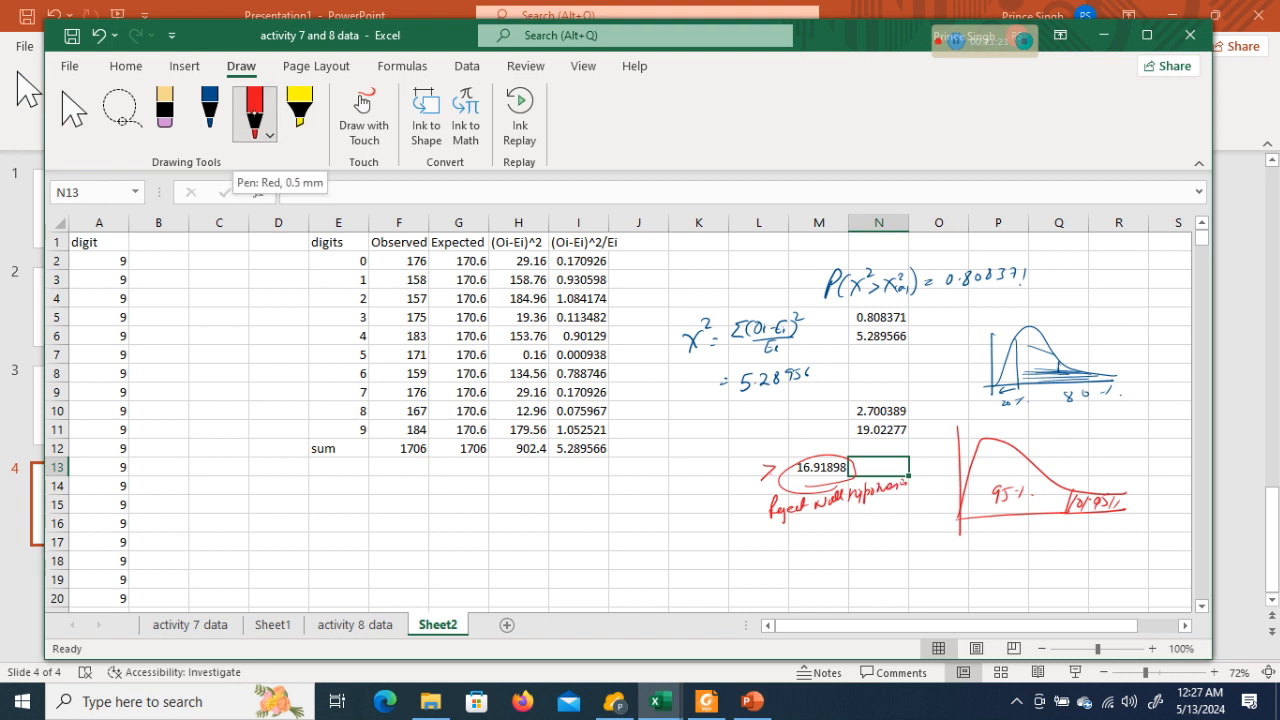
- Handwrite "≤" and "Accept Null hypothesis" above the critical value, and mark the calculated chi-square by circling I12 and ticking the acceptance note
left_click_drag(763, 442, 775, 446)
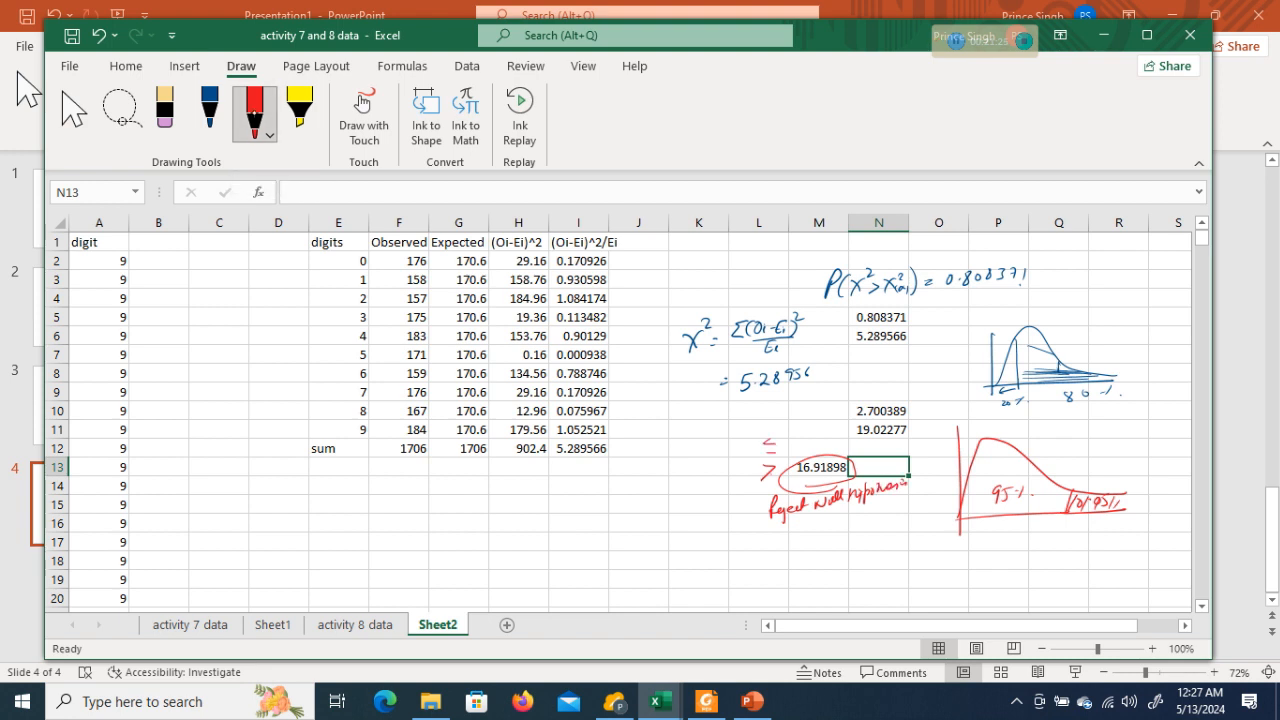
left_click_drag(690, 459, 756, 452)
mouse_move(772, 428)
left_mouse_down()
mouse_move(770, 444)
mouse_move(752, 422)
mouse_move(785, 411)
mouse_move(792, 424)
mouse_move(828, 400)
left_mouse_up()
mouse_move(610, 443)
left_mouse_down()
mouse_move(570, 441)
mouse_move(556, 464)
mouse_move(620, 444)
left_mouse_up()
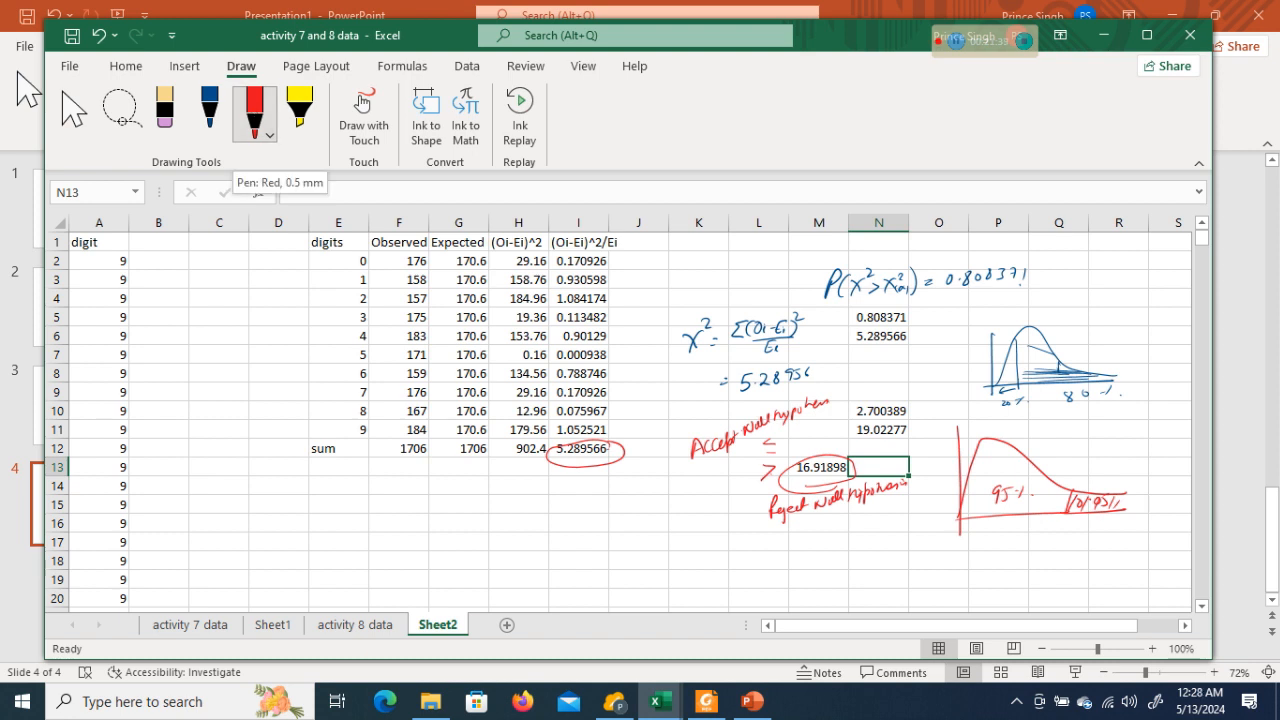
left_click_drag(738, 440, 773, 390)
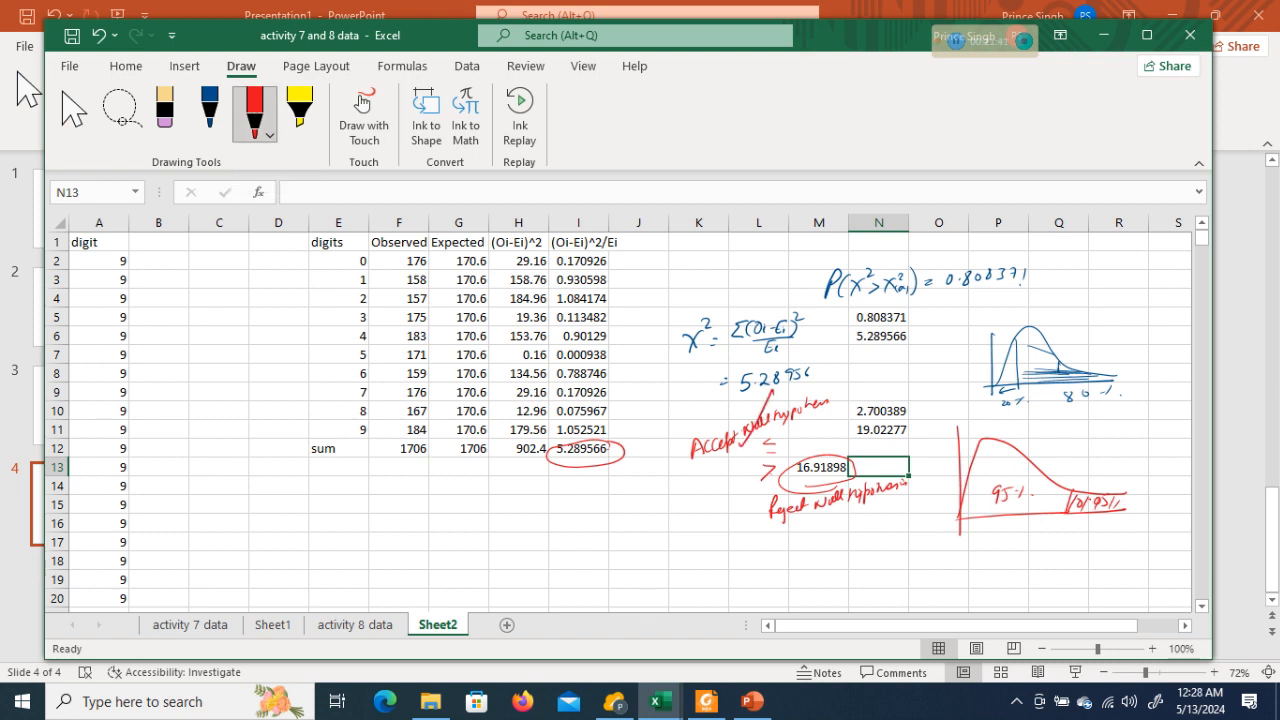
- Switch to the PowerPoint slide, underline the null hypothesis that all digits are uniformly distributed in blue and red, and add a red tick below
left_click(752, 701)
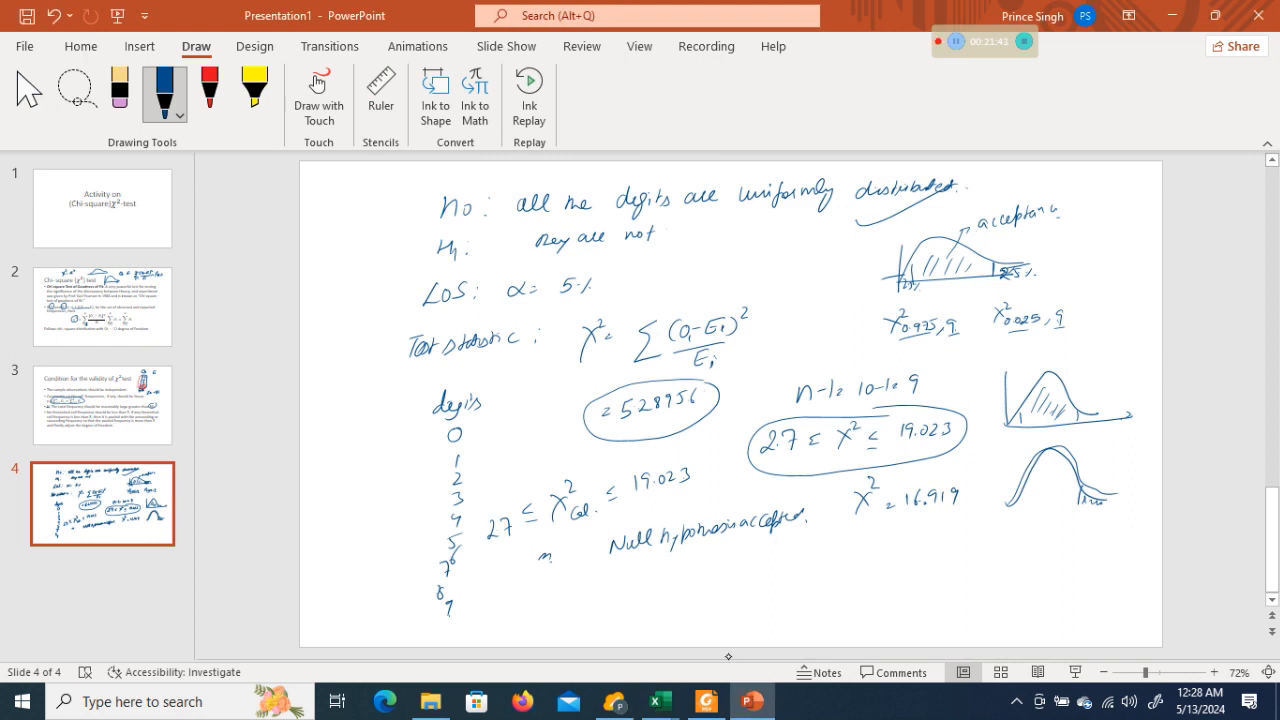
left_click_drag(526, 221, 888, 196)
left_click(209, 94)
left_click_drag(542, 222, 870, 194)
left_click_drag(750, 249, 802, 228)
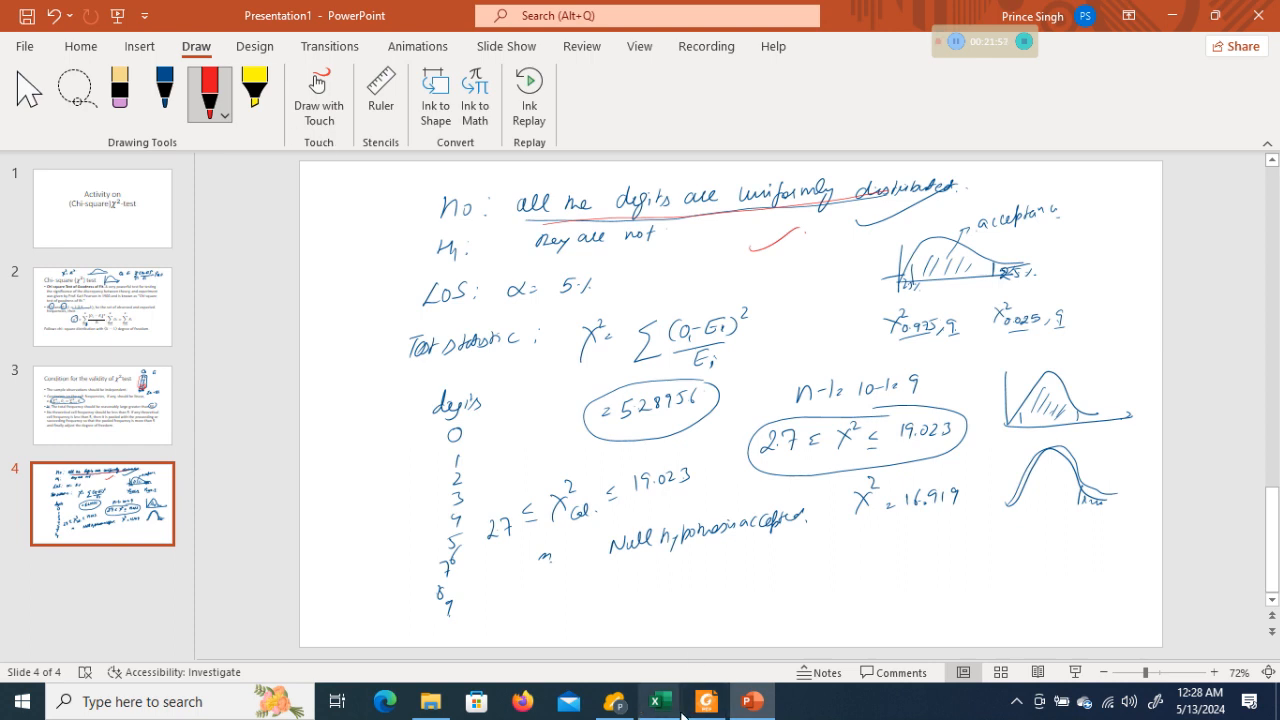
- Return to the Excel workbook and select the observed and expected totals in F12:G12 to compare them
mouse_move(674, 712)
left_click(753, 703)
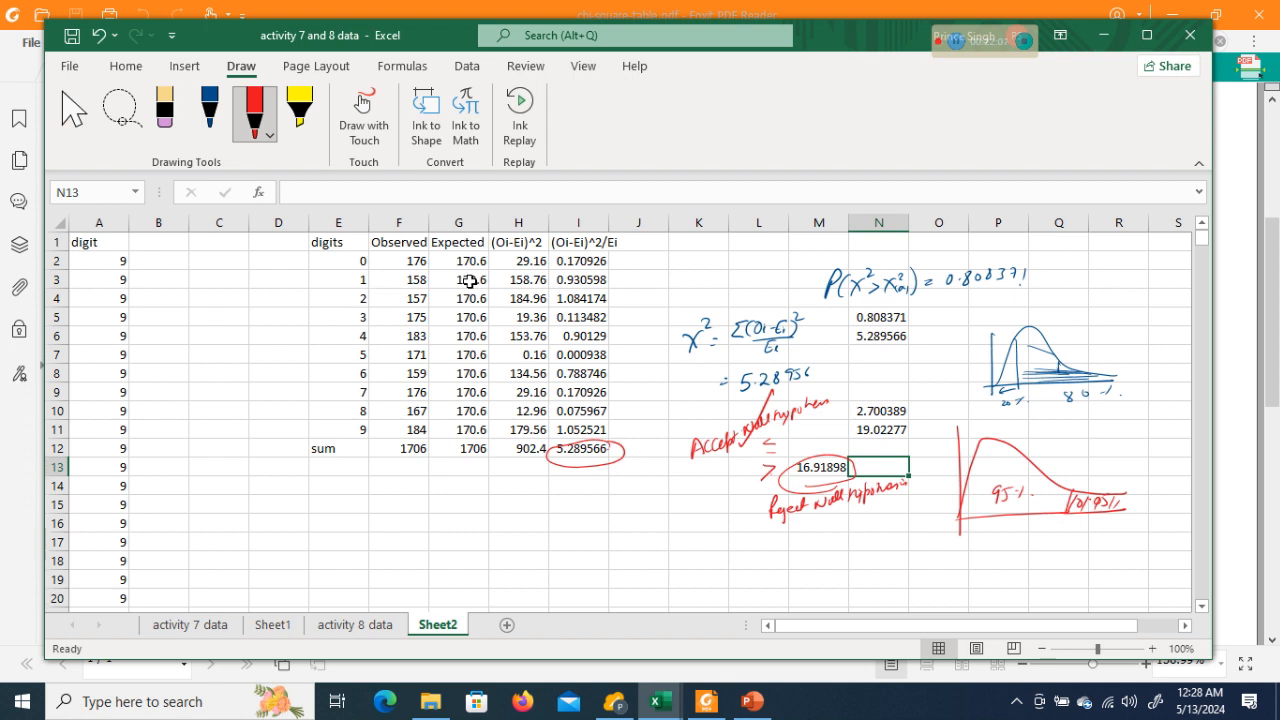
left_click(410, 449)
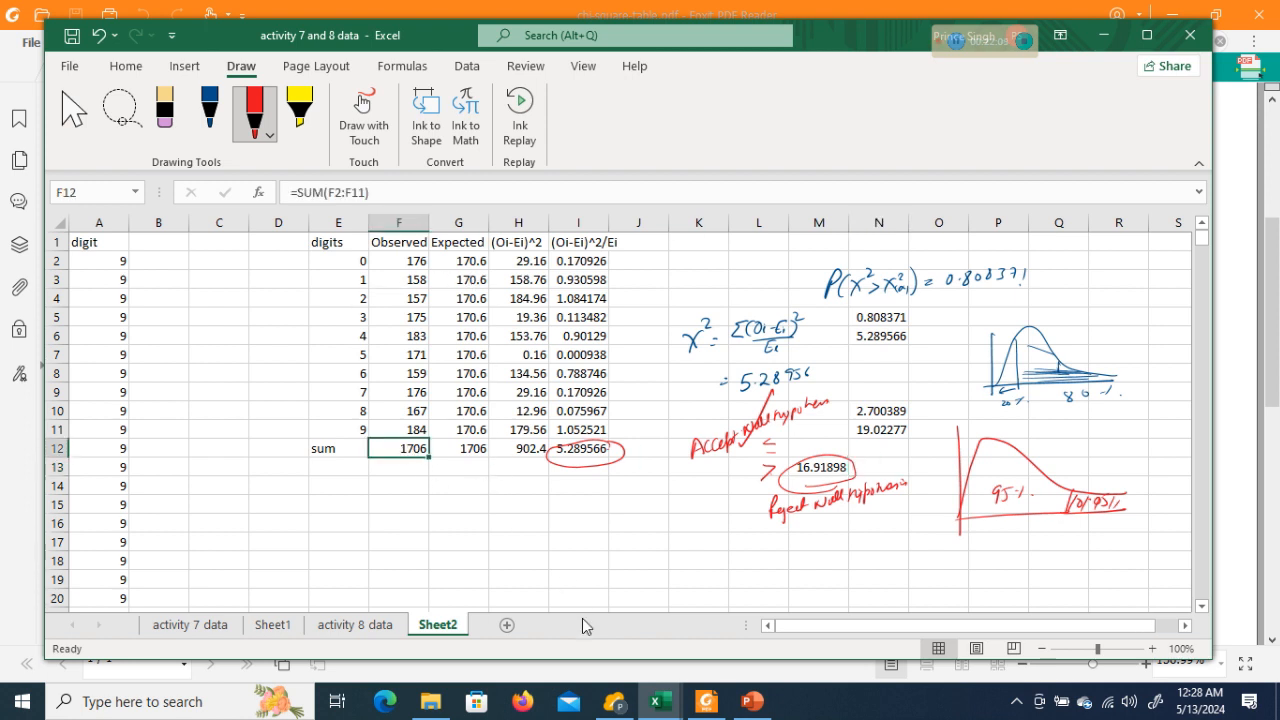
key("shift+Right")
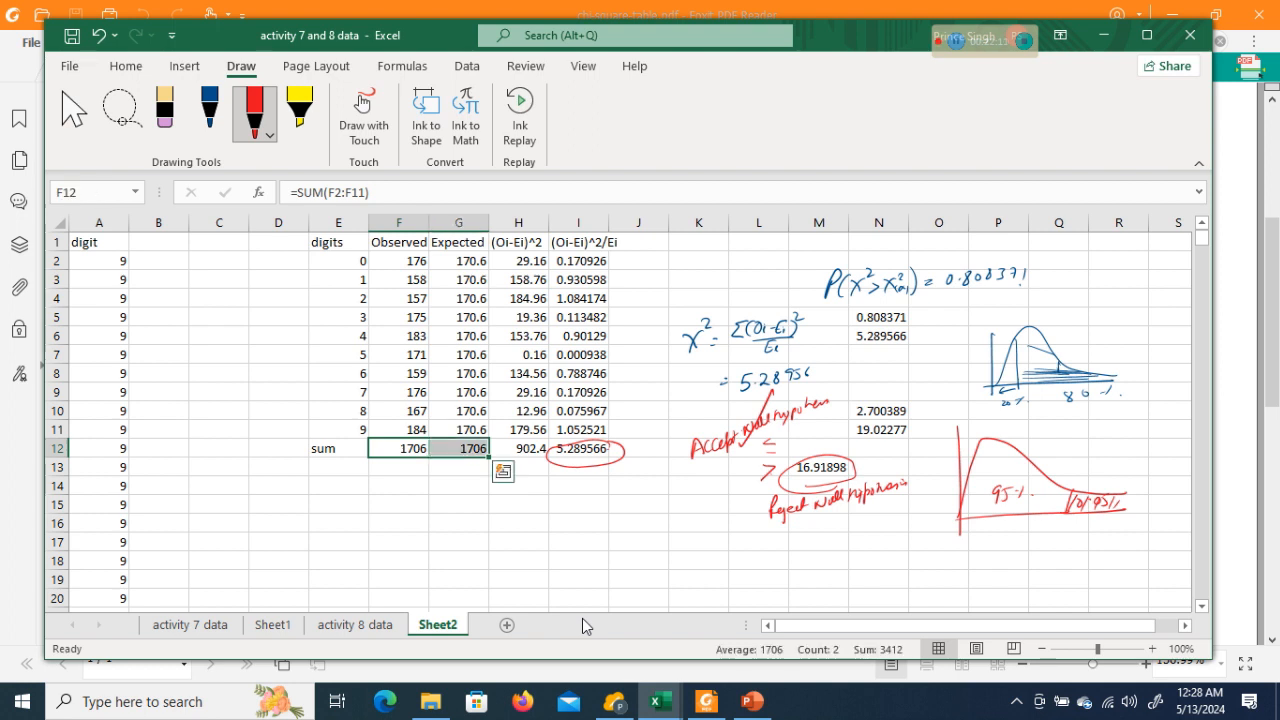